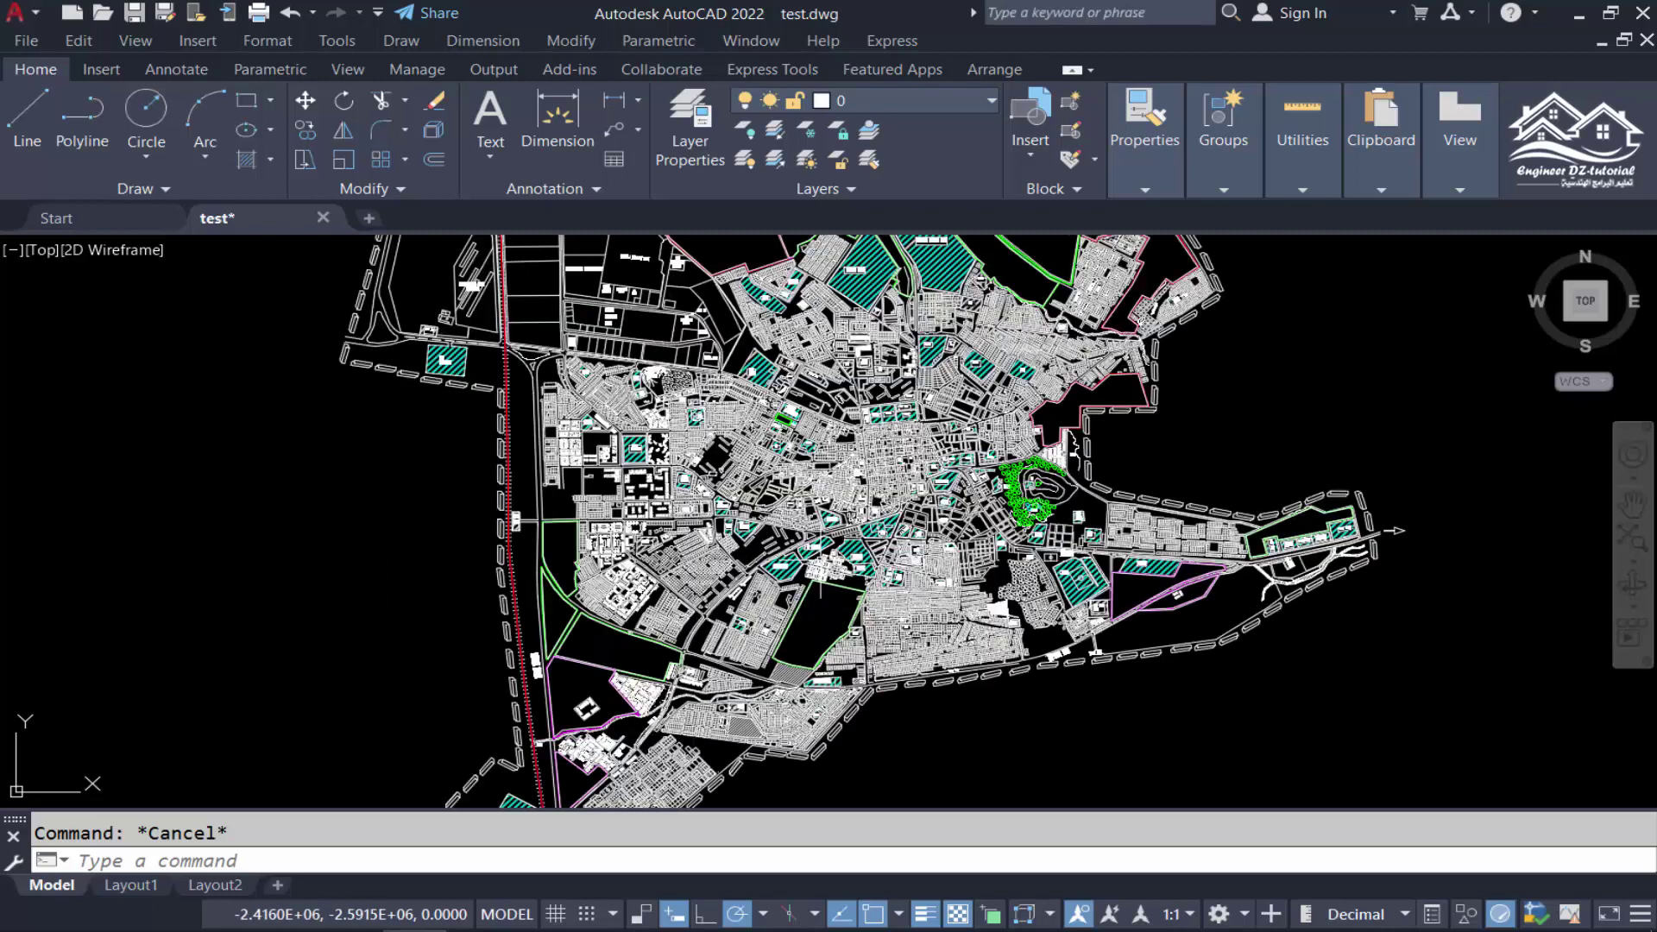
Pan and zoom around the city plan, then zoom extents to show the whole map.
scroll(740, 531, up, 2)
scroll(865, 587, up, 2)
scroll(865, 588, up, 2)
scroll(864, 588, up, 2)
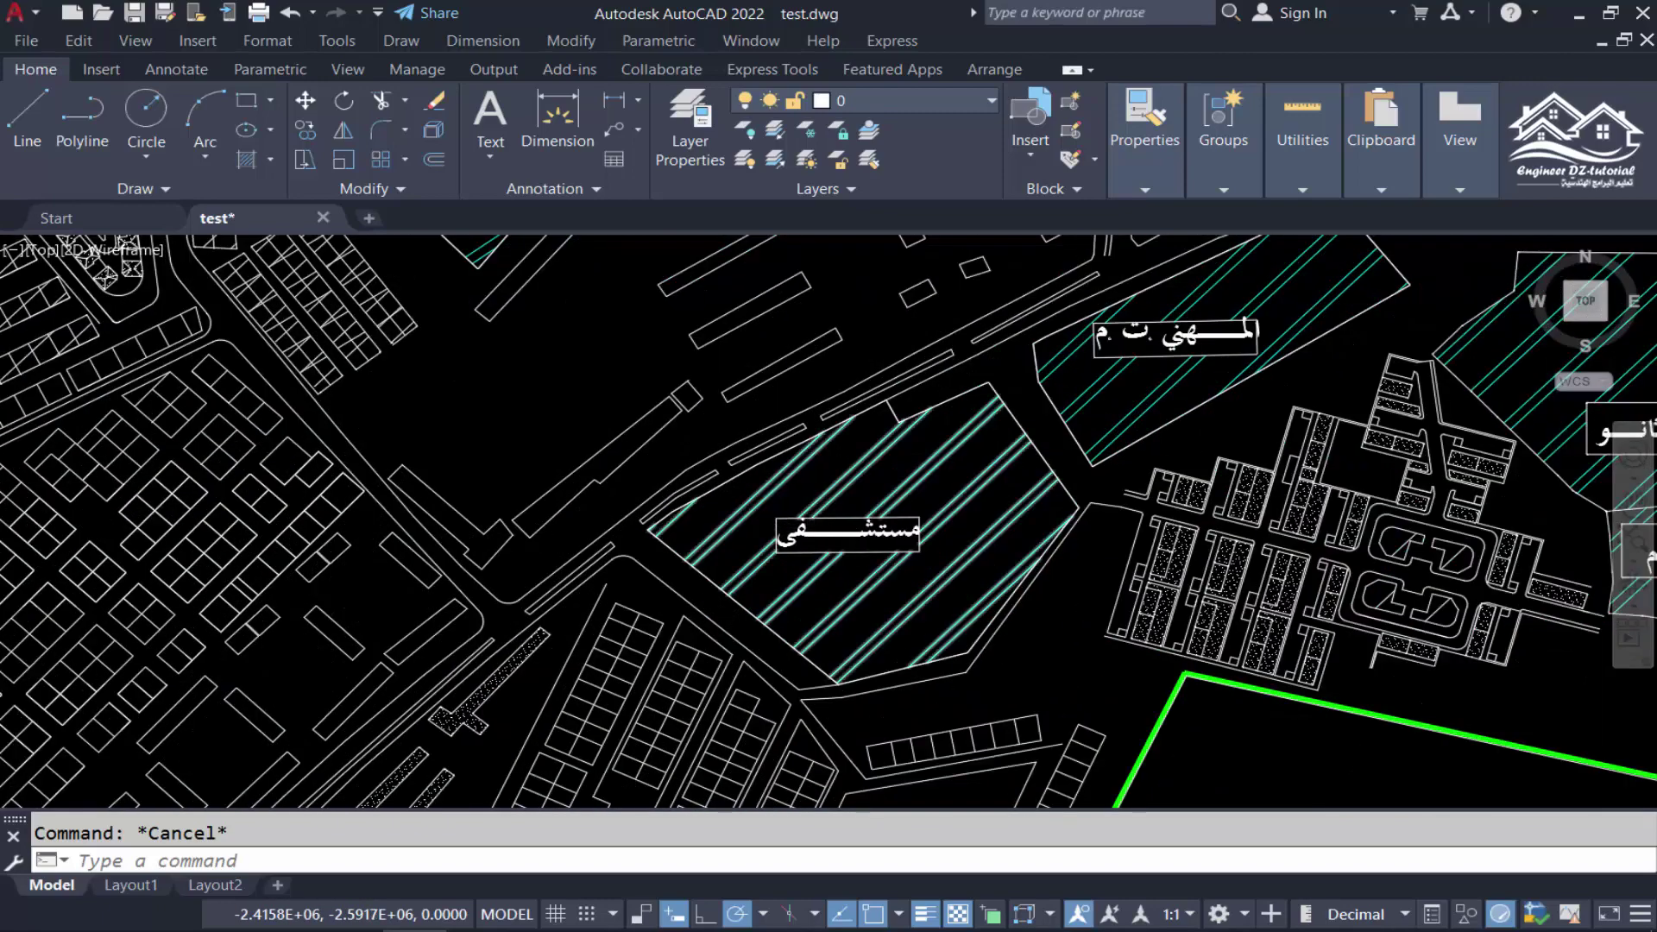
scroll(865, 588, up, 1)
text(p)
key(Return)
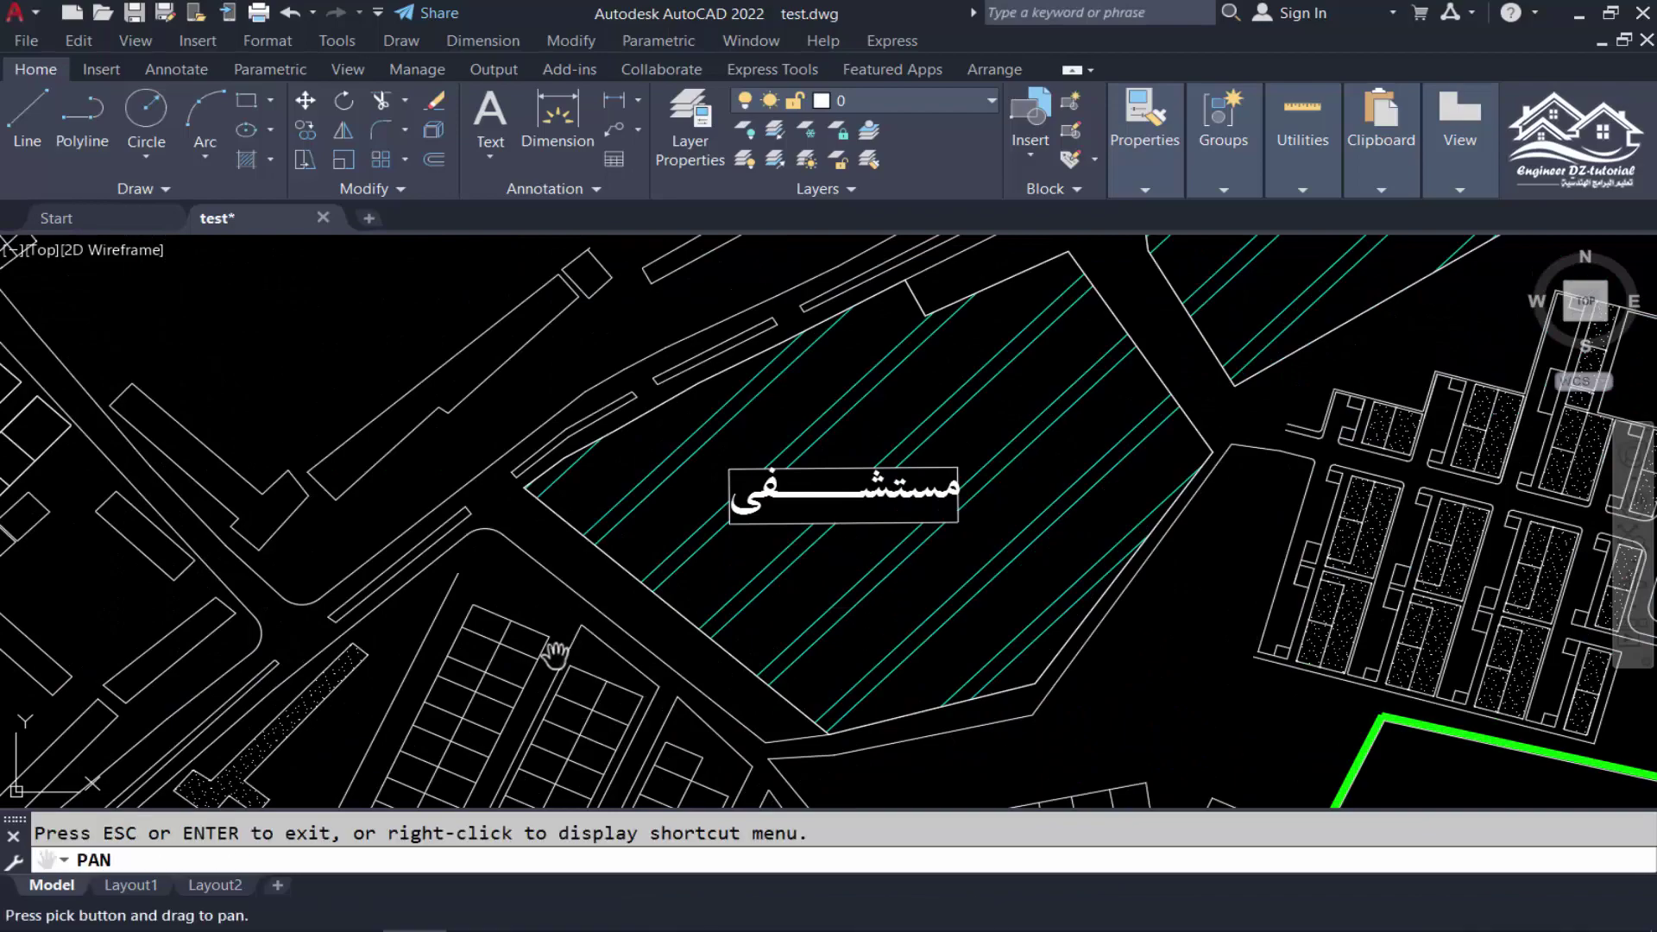
drag(555, 658, 896, 318)
scroll(896, 318, down, 3)
scroll(638, 613, down, 2)
scroll(637, 613, down, 2)
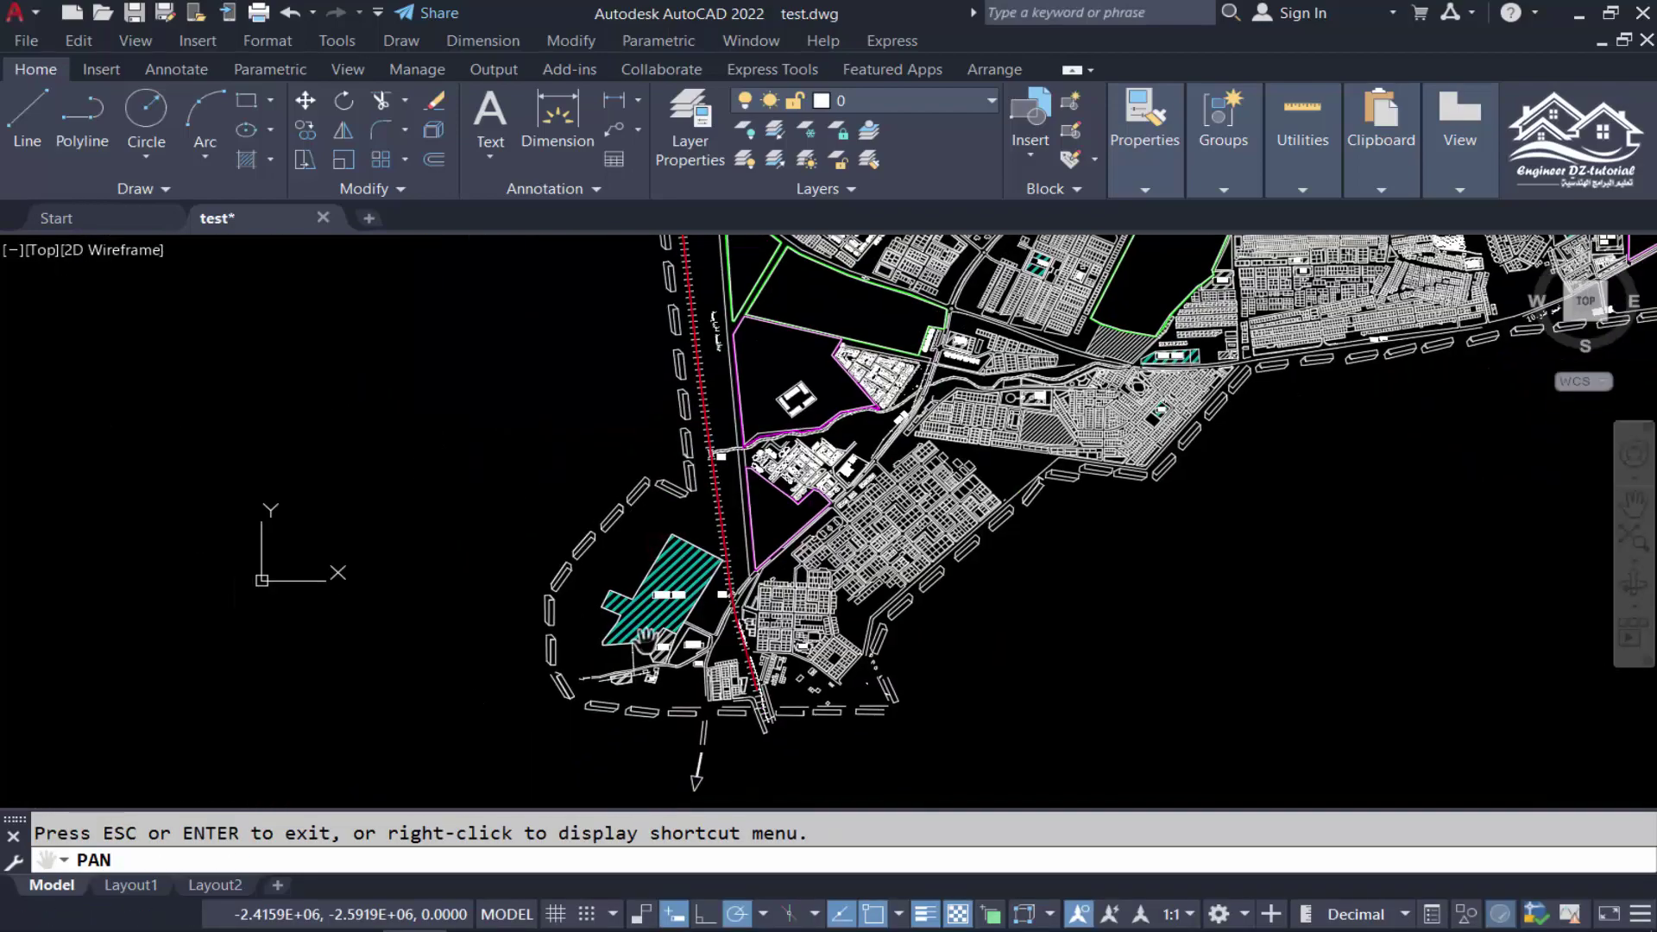
scroll(637, 613, up, 3)
scroll(688, 599, up, 2)
scroll(737, 544, down, 5)
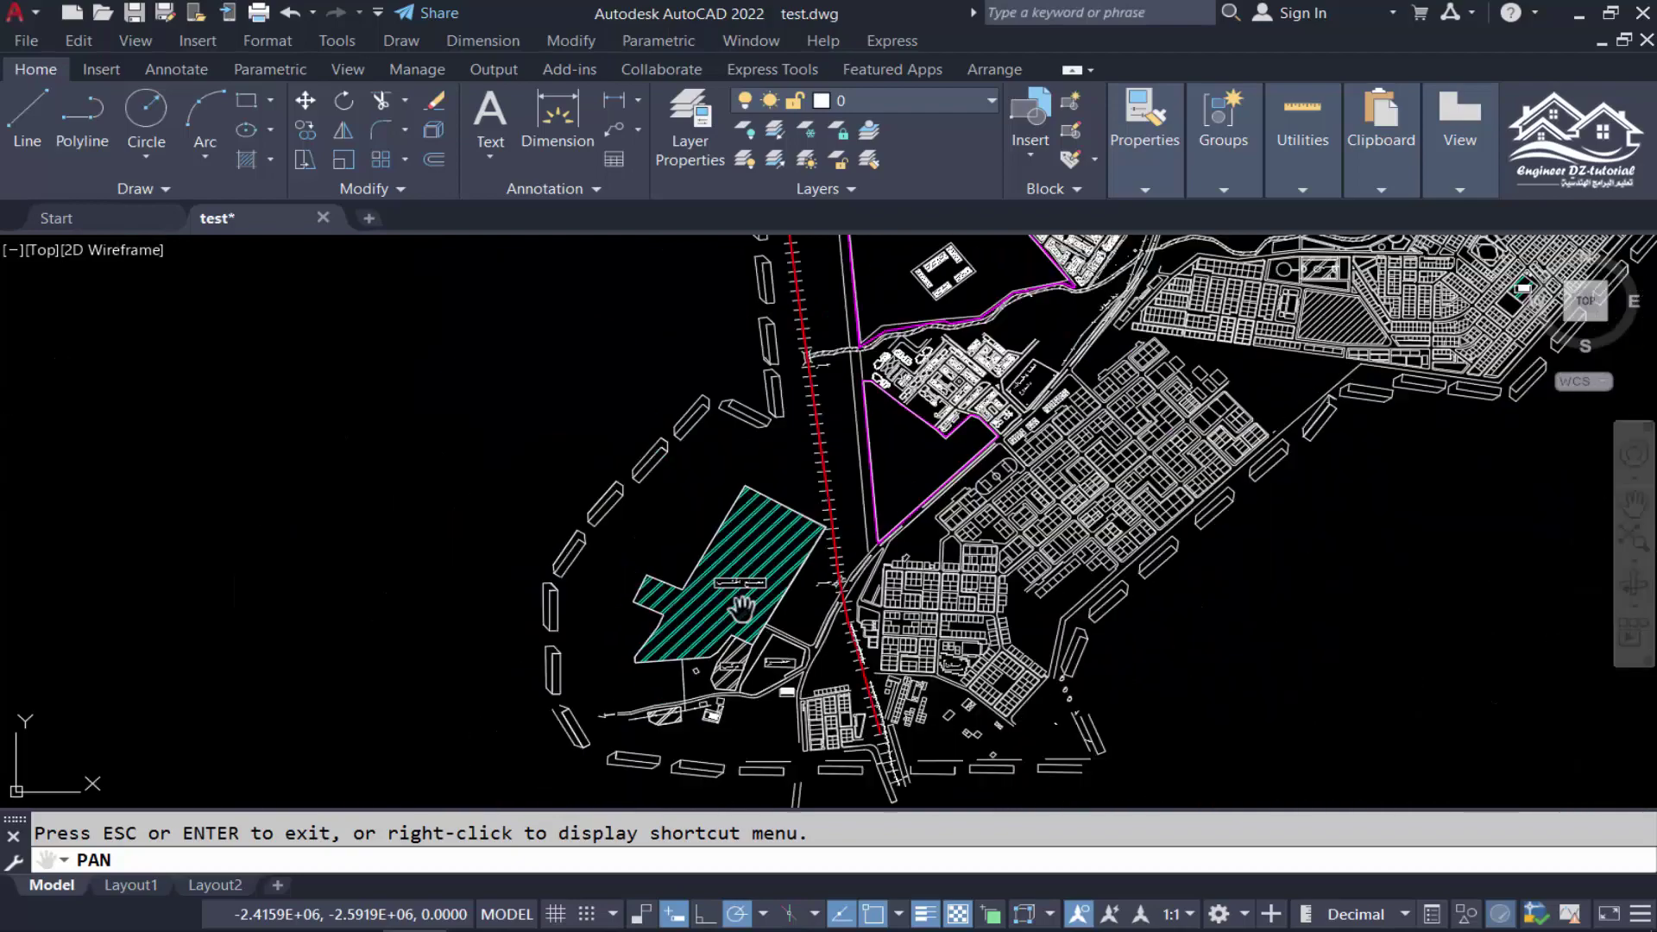
scroll(741, 608, down, 2)
drag(992, 259, 880, 463)
scroll(881, 463, down, 2)
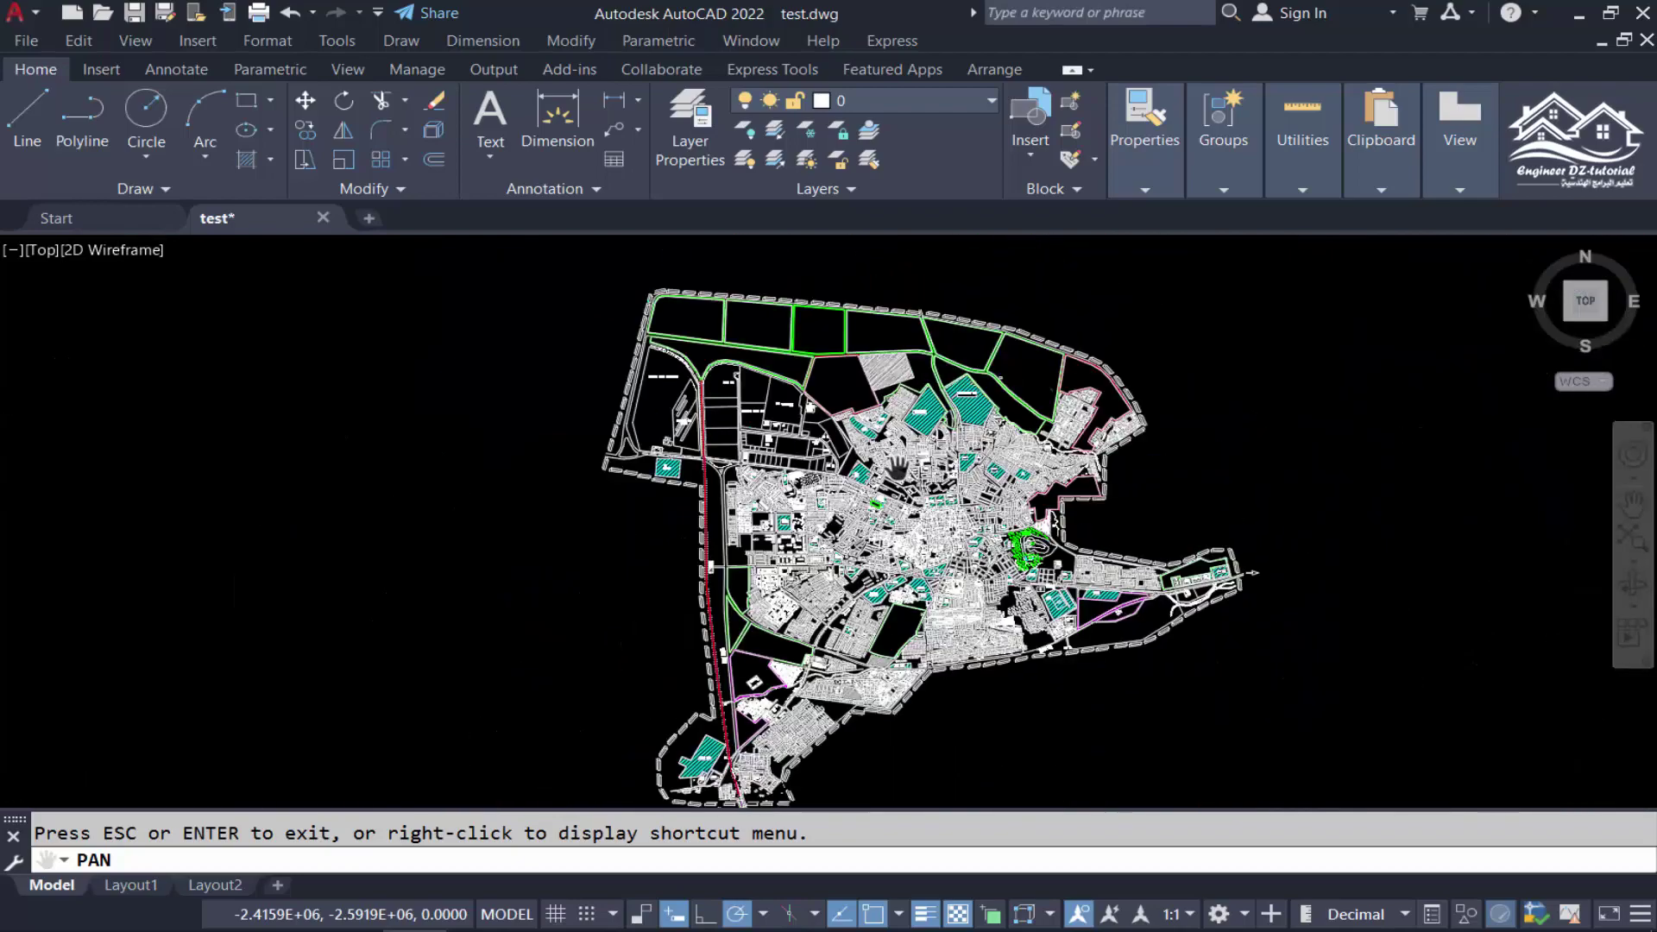
scroll(906, 423, up, 5)
scroll(976, 354, up, 3)
scroll(895, 437, up, 1)
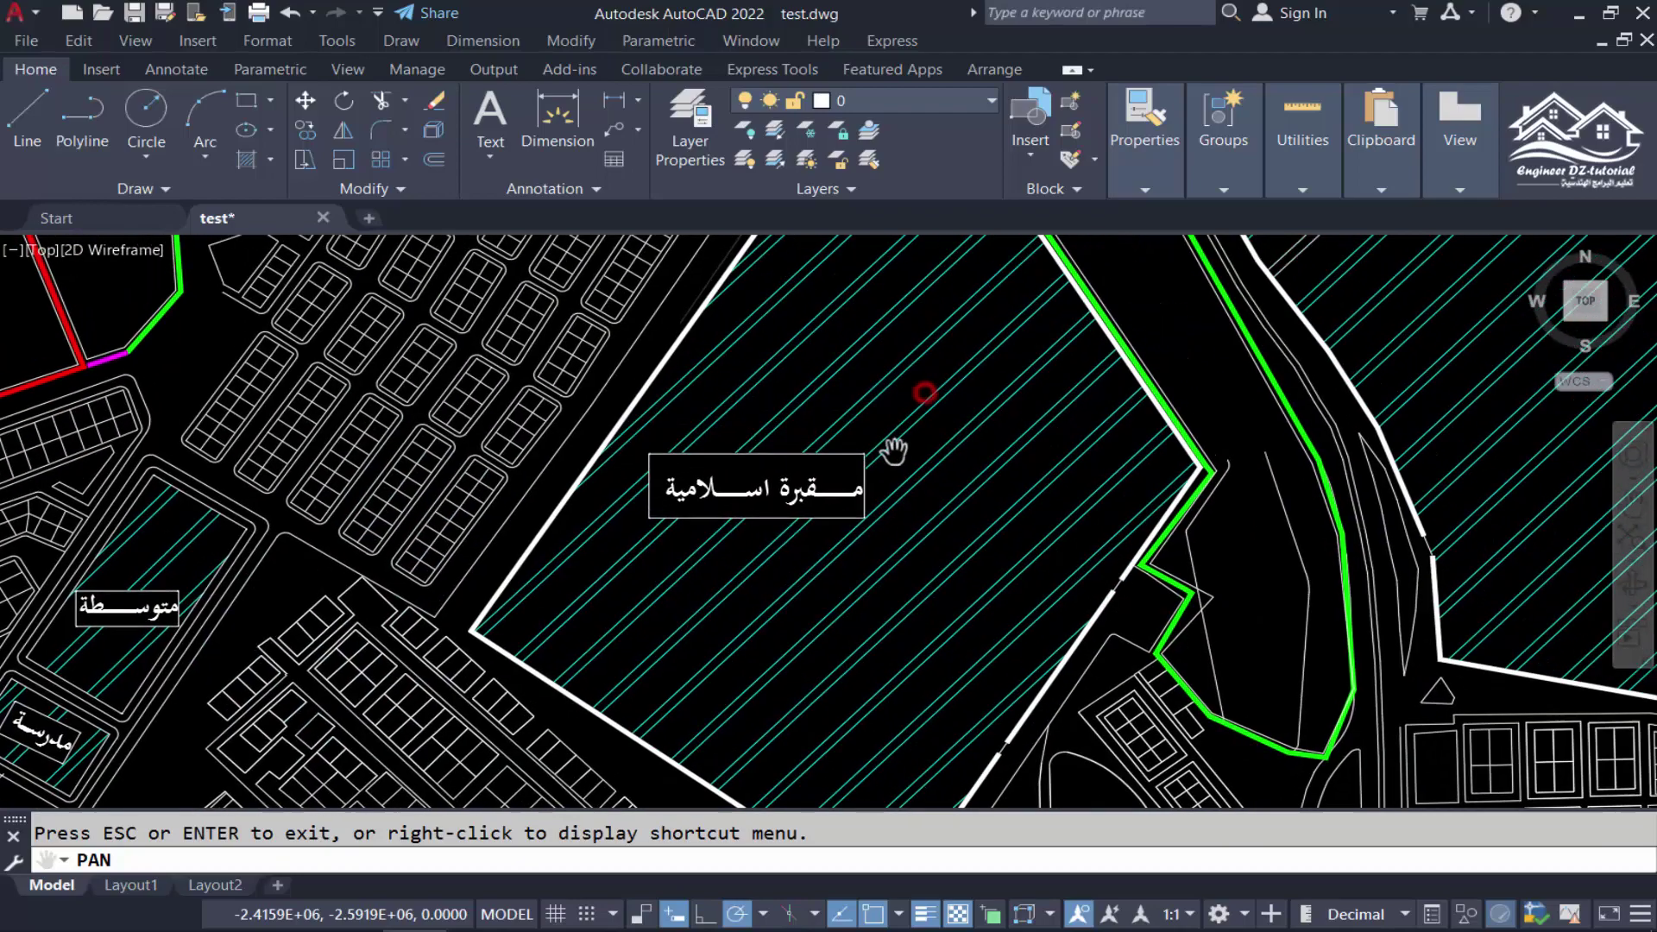
scroll(885, 447, down, 1)
key(Escape)
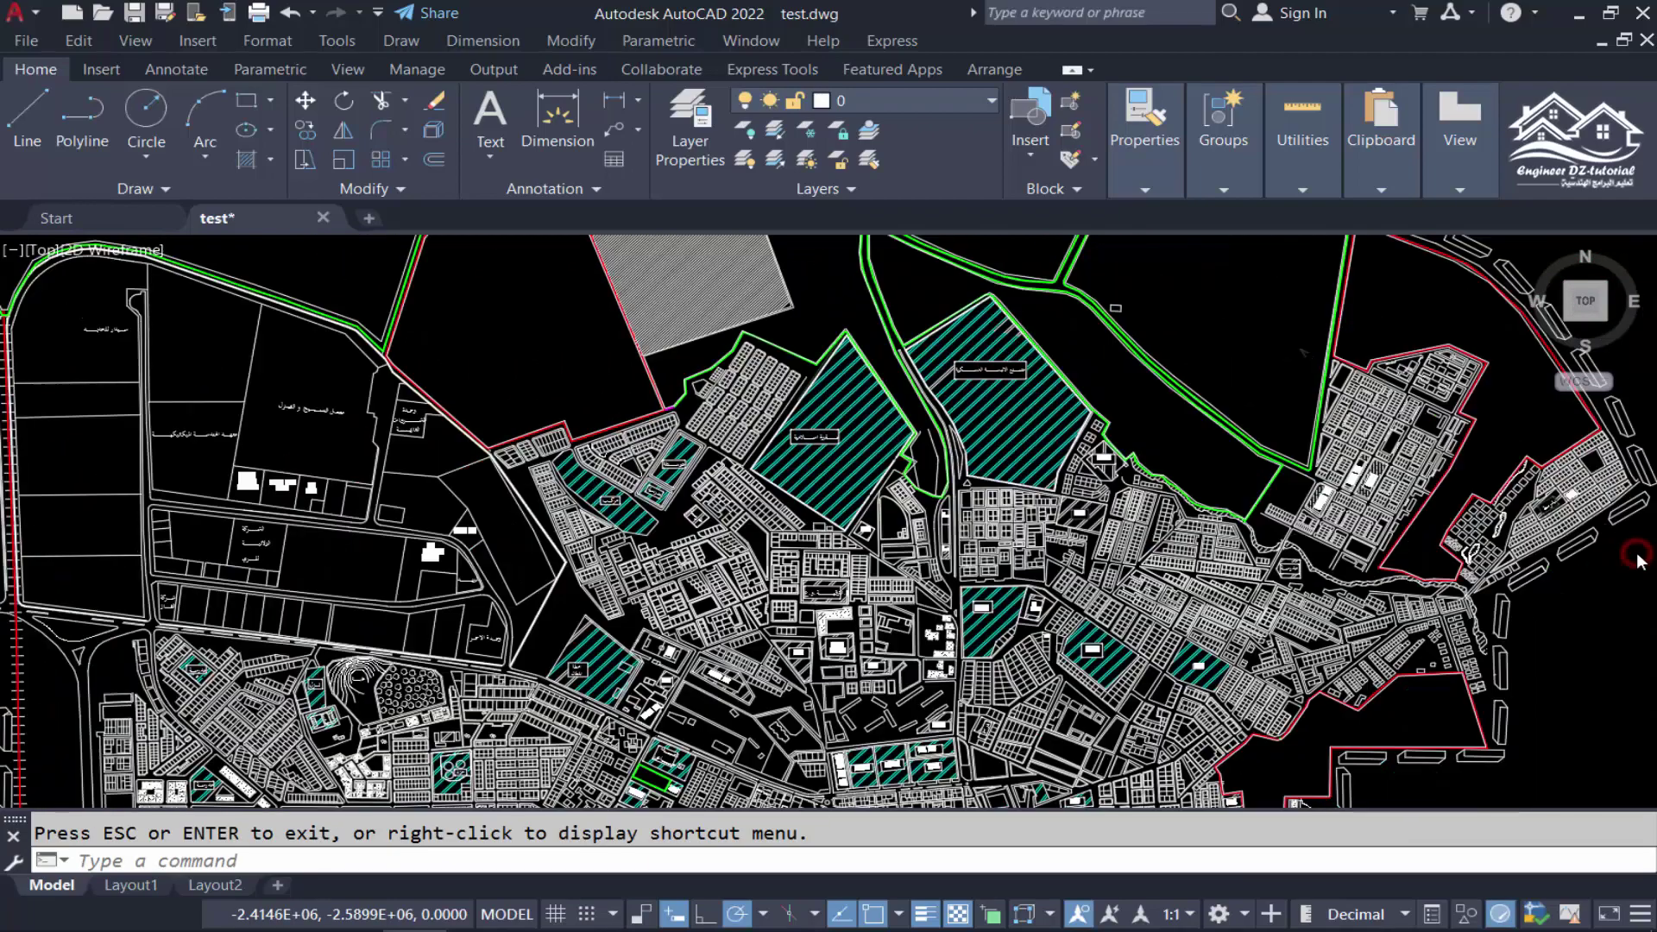
click(1634, 546)
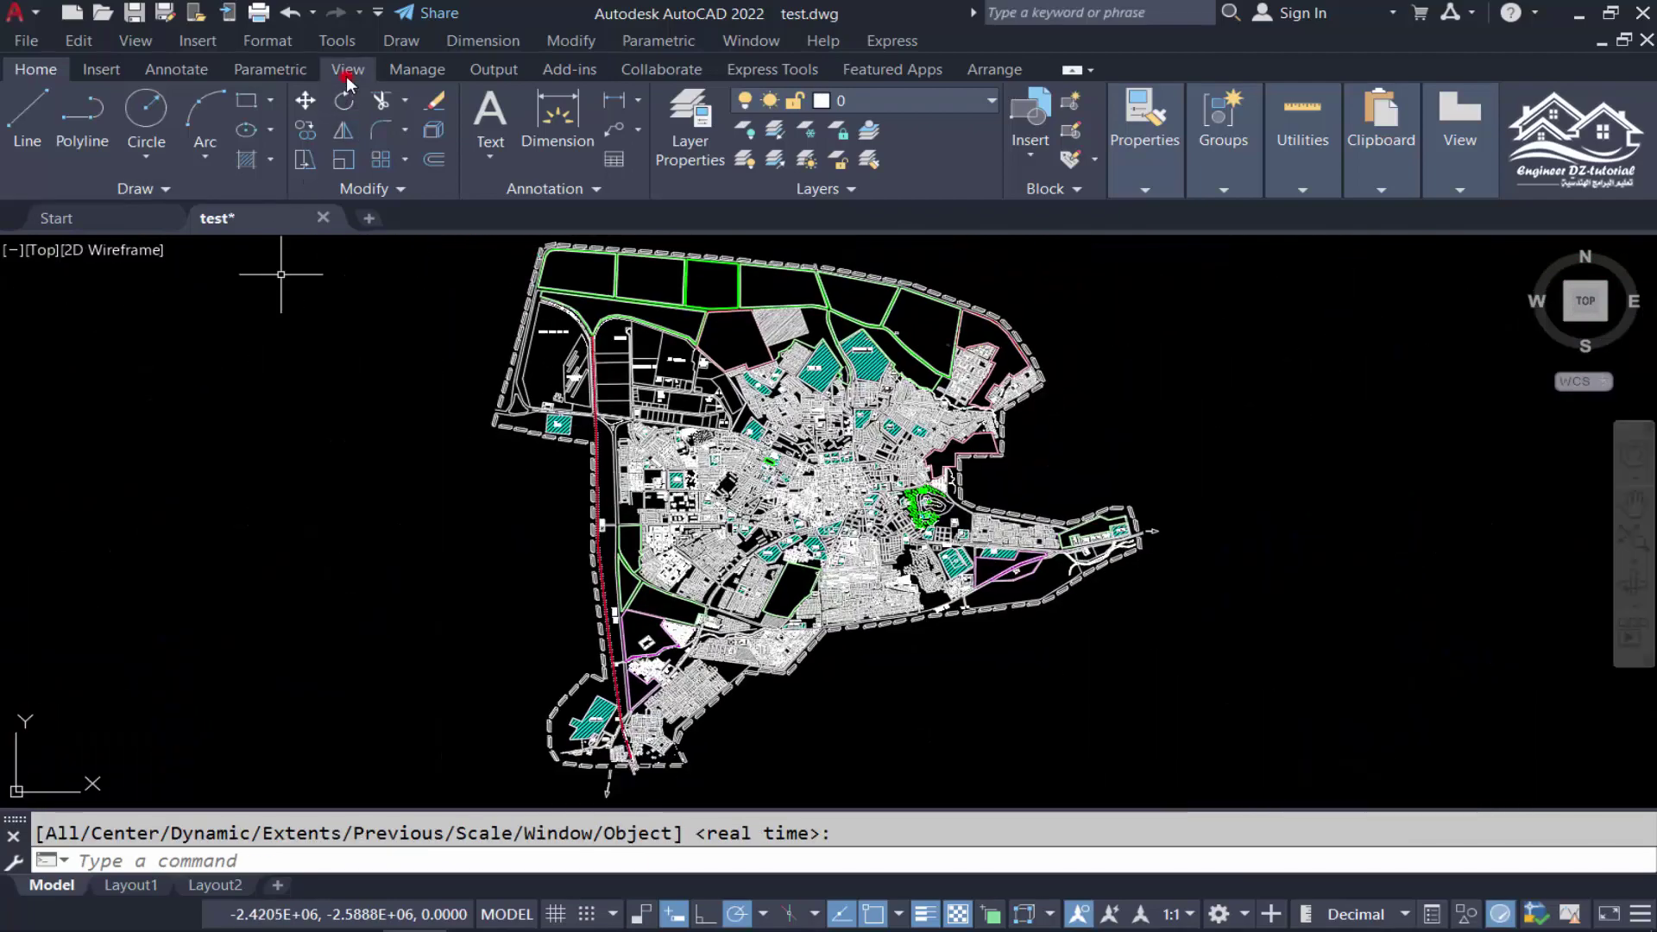
Review the New View dialog's extra view and shot settings, then cancel without saving.
click(347, 71)
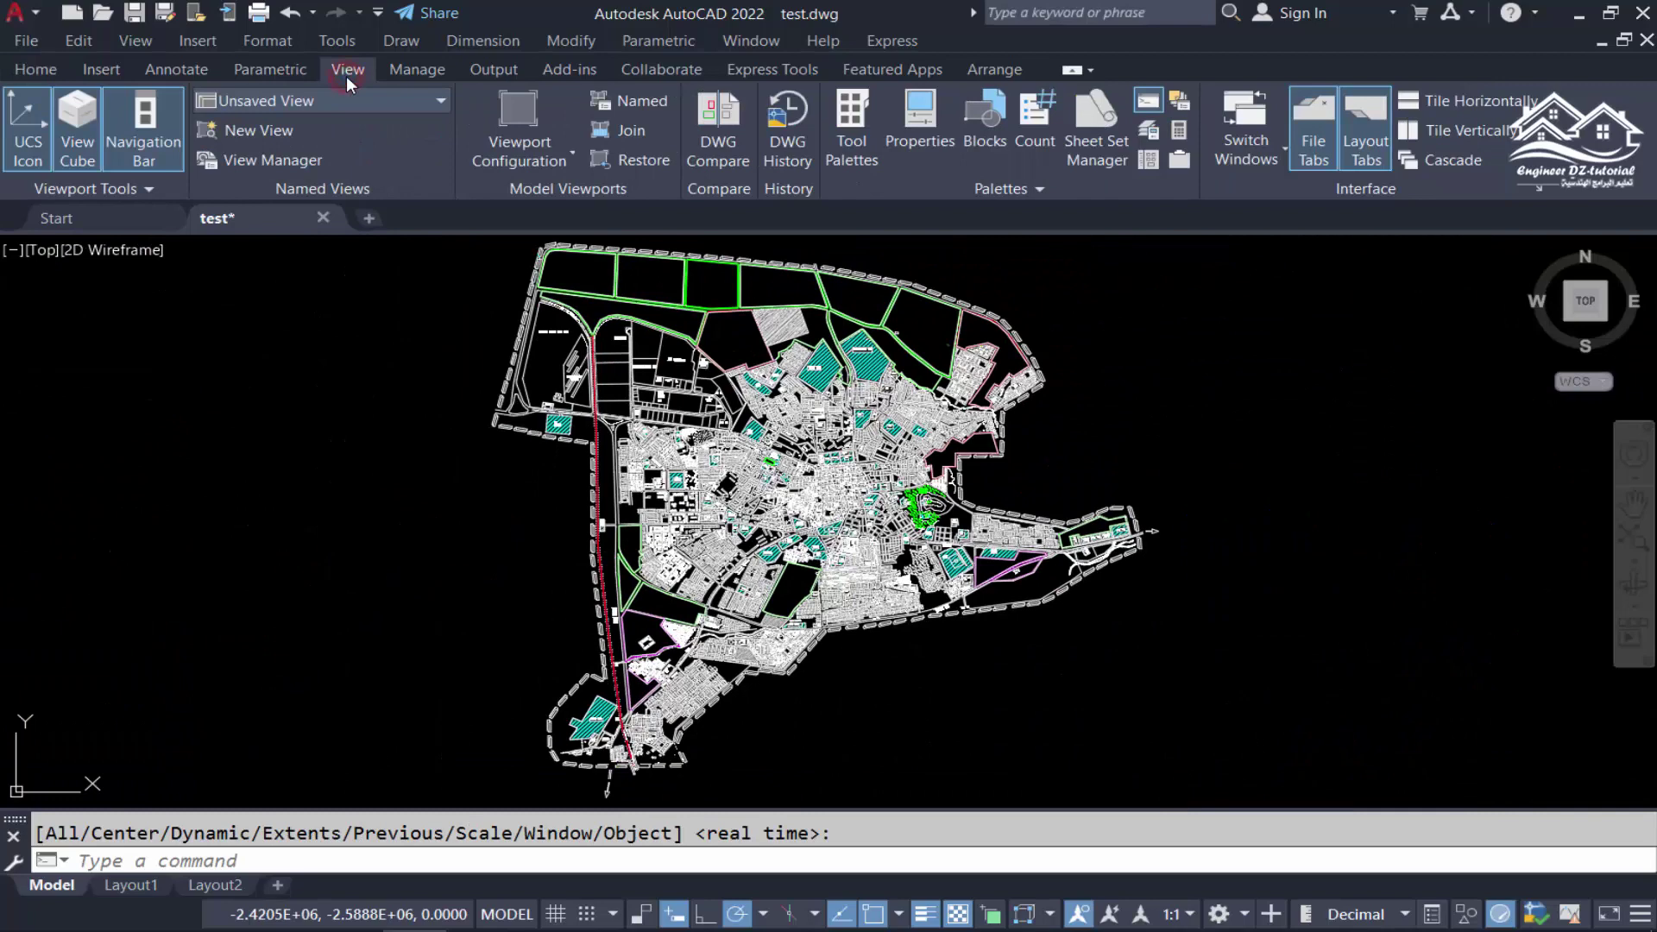
click(271, 134)
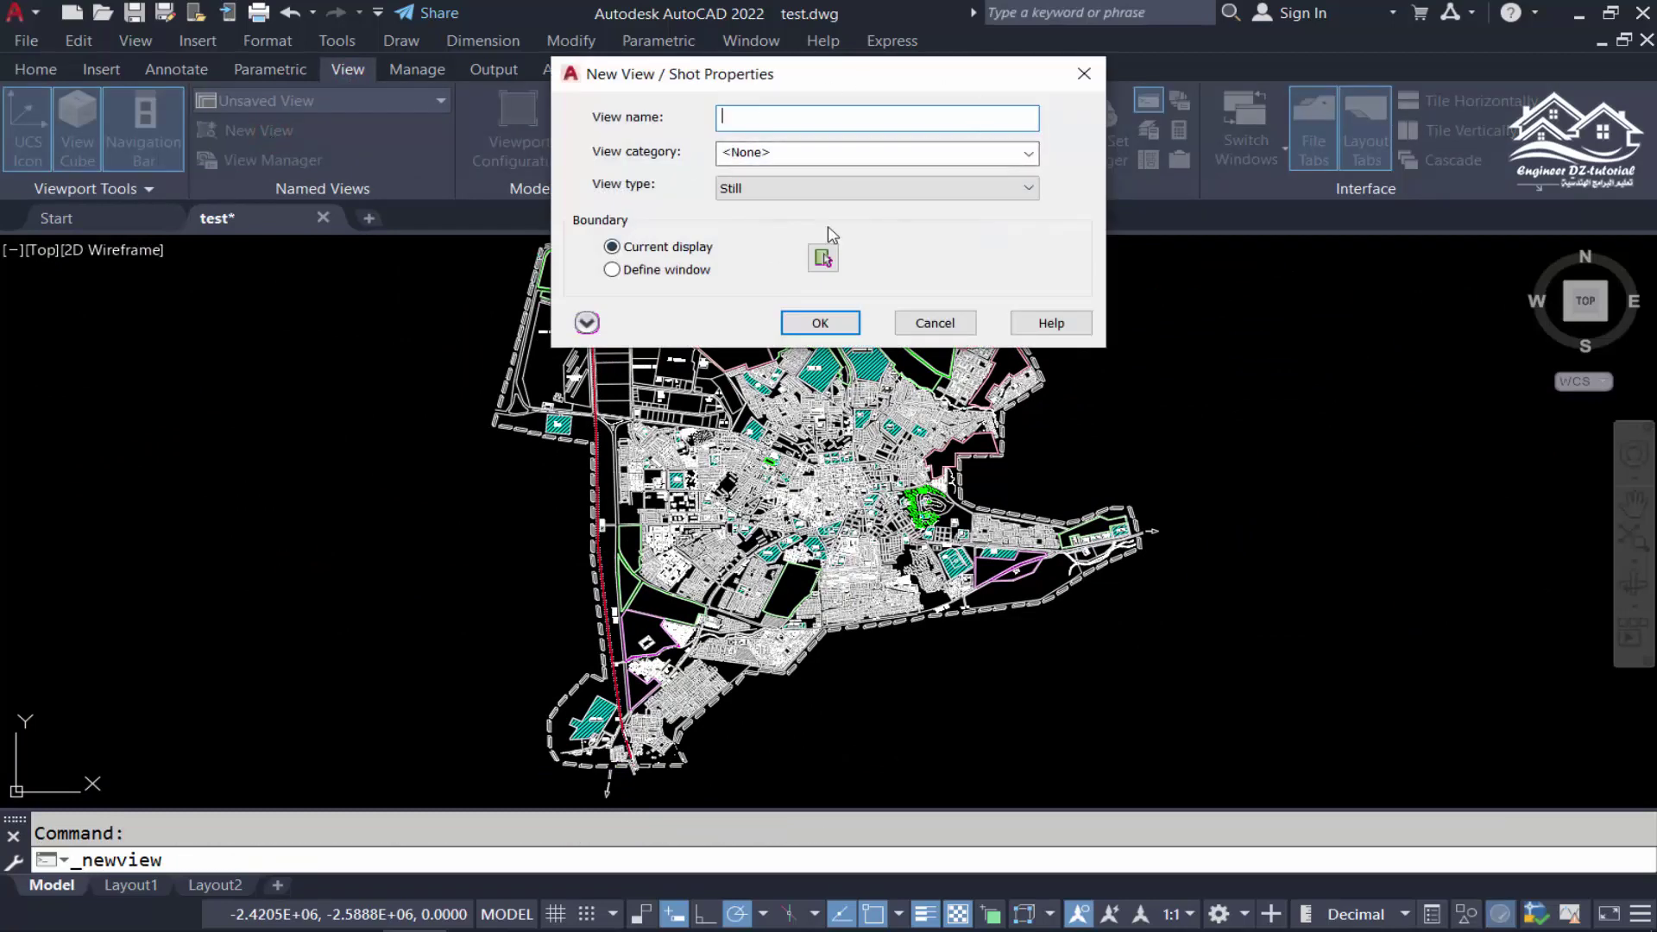
click(587, 324)
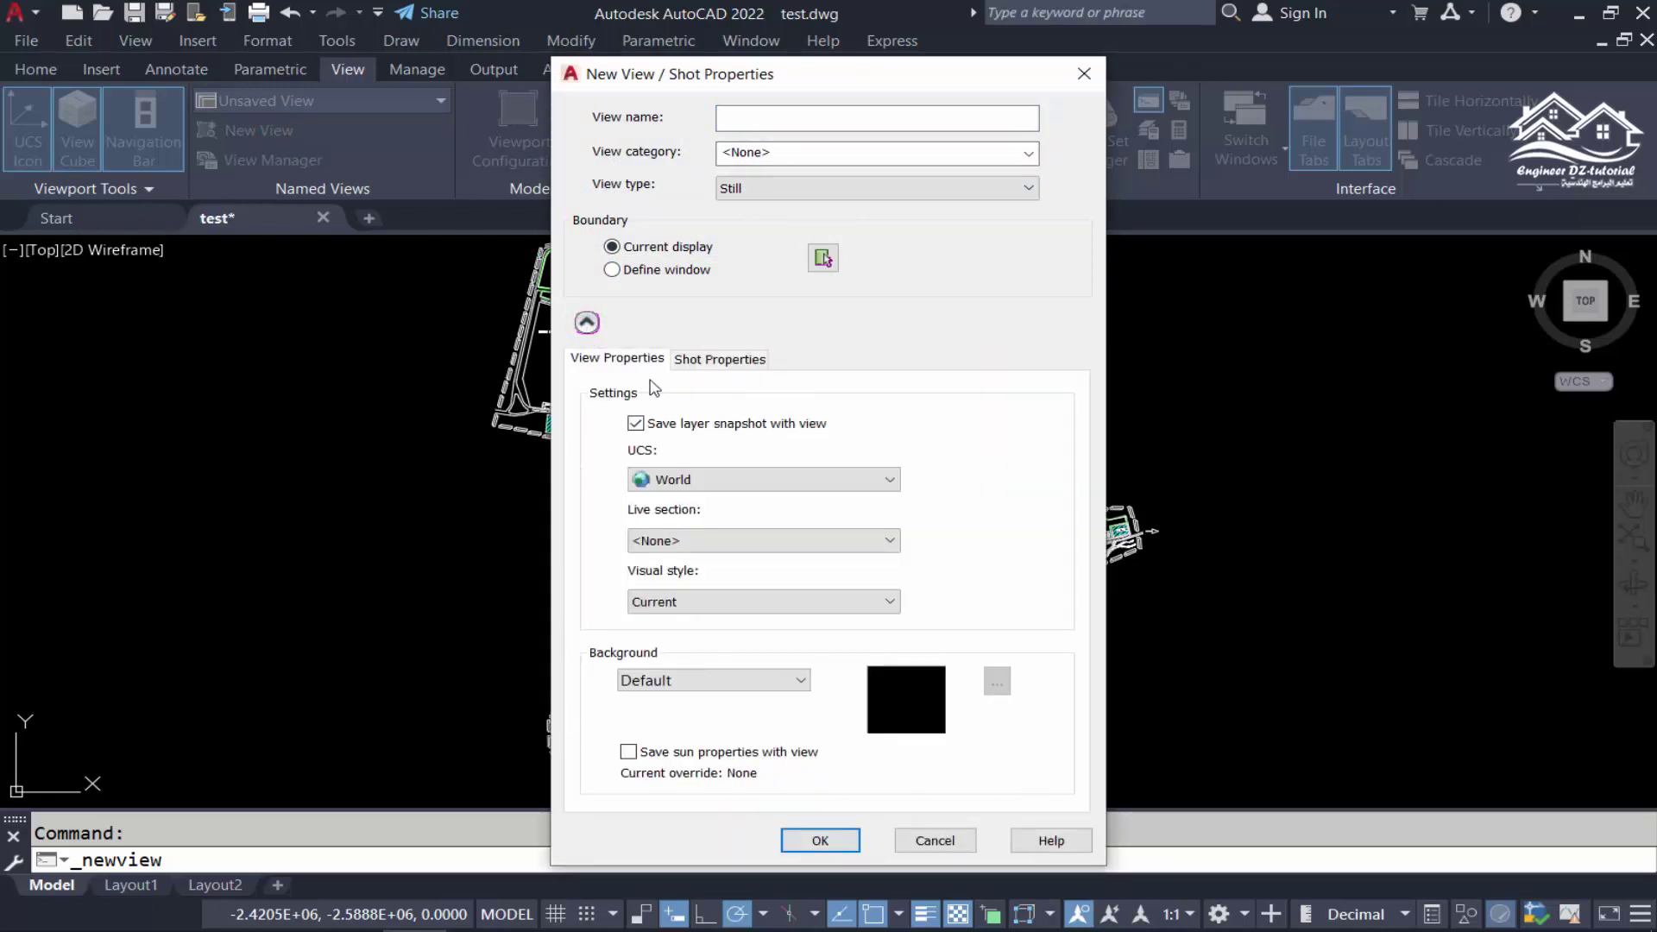
click(587, 323)
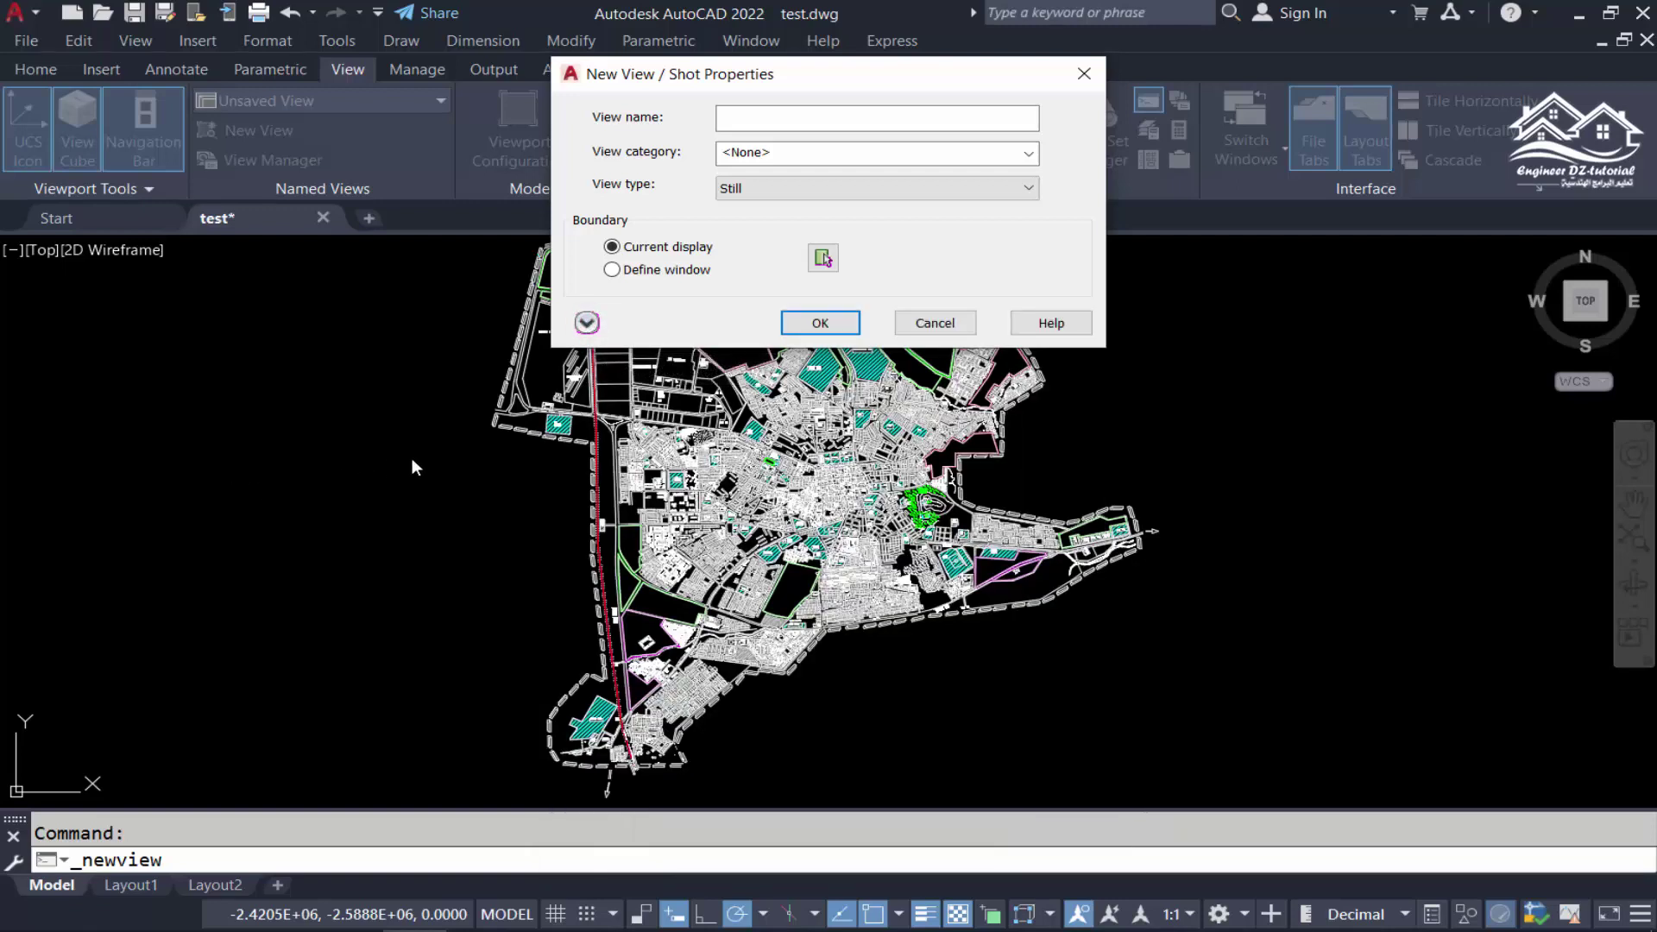
key(Escape)
Start a new Still view named 'Hospital' whose area is defined by a drawing window.
click(305, 867)
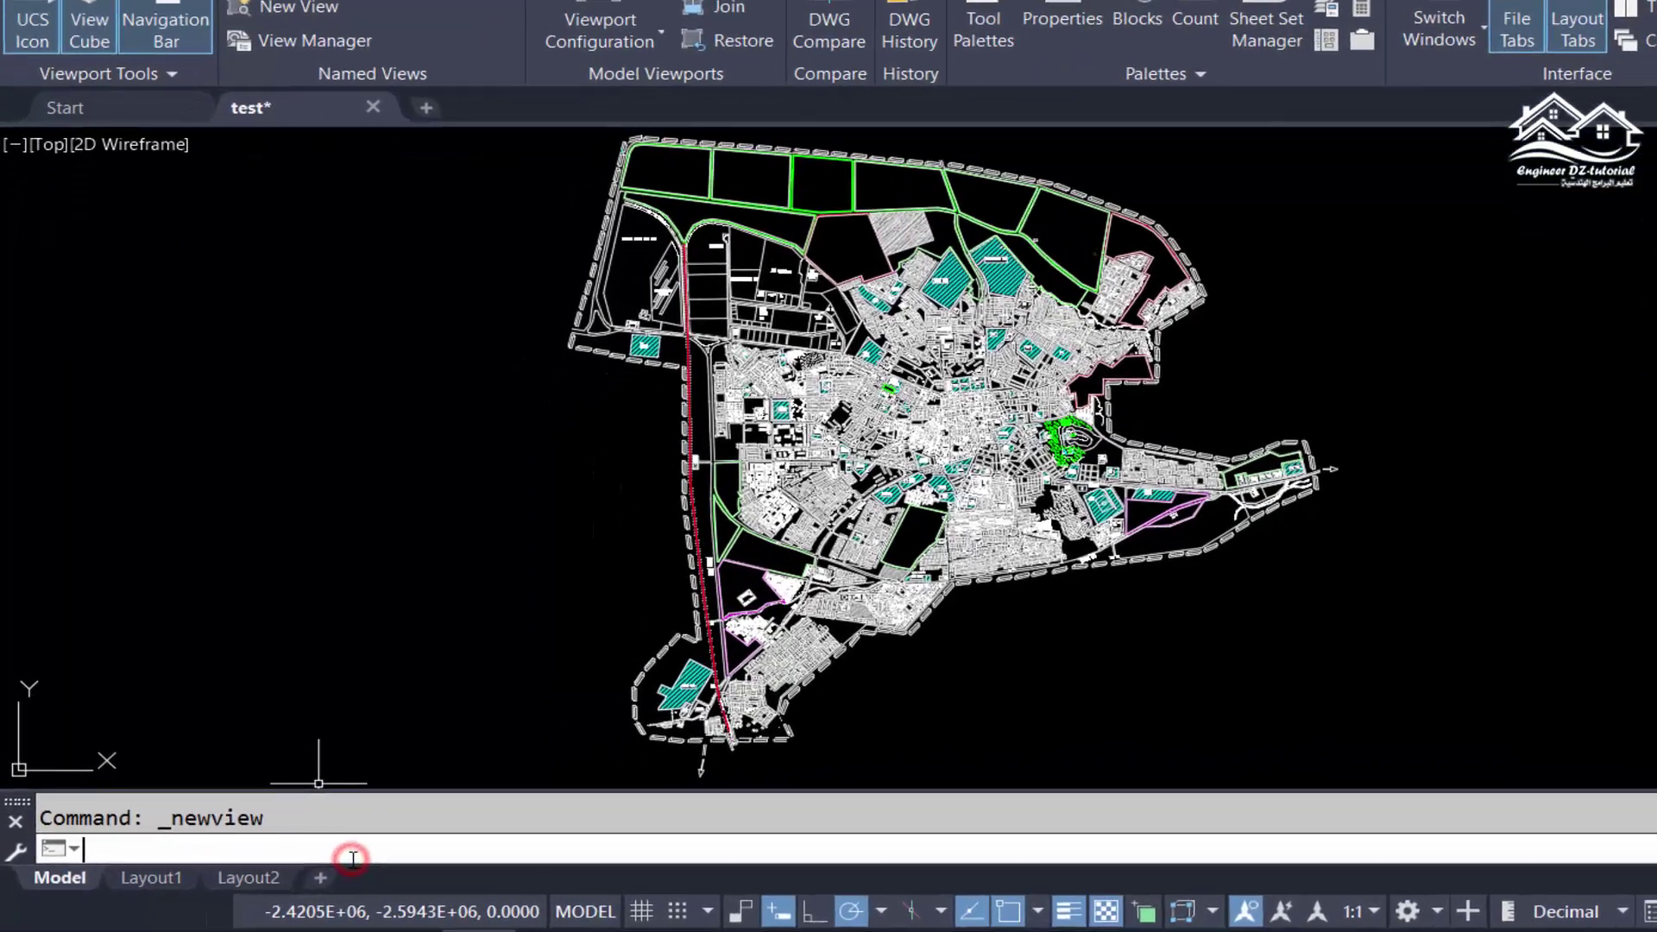
text(V)
key(Return)
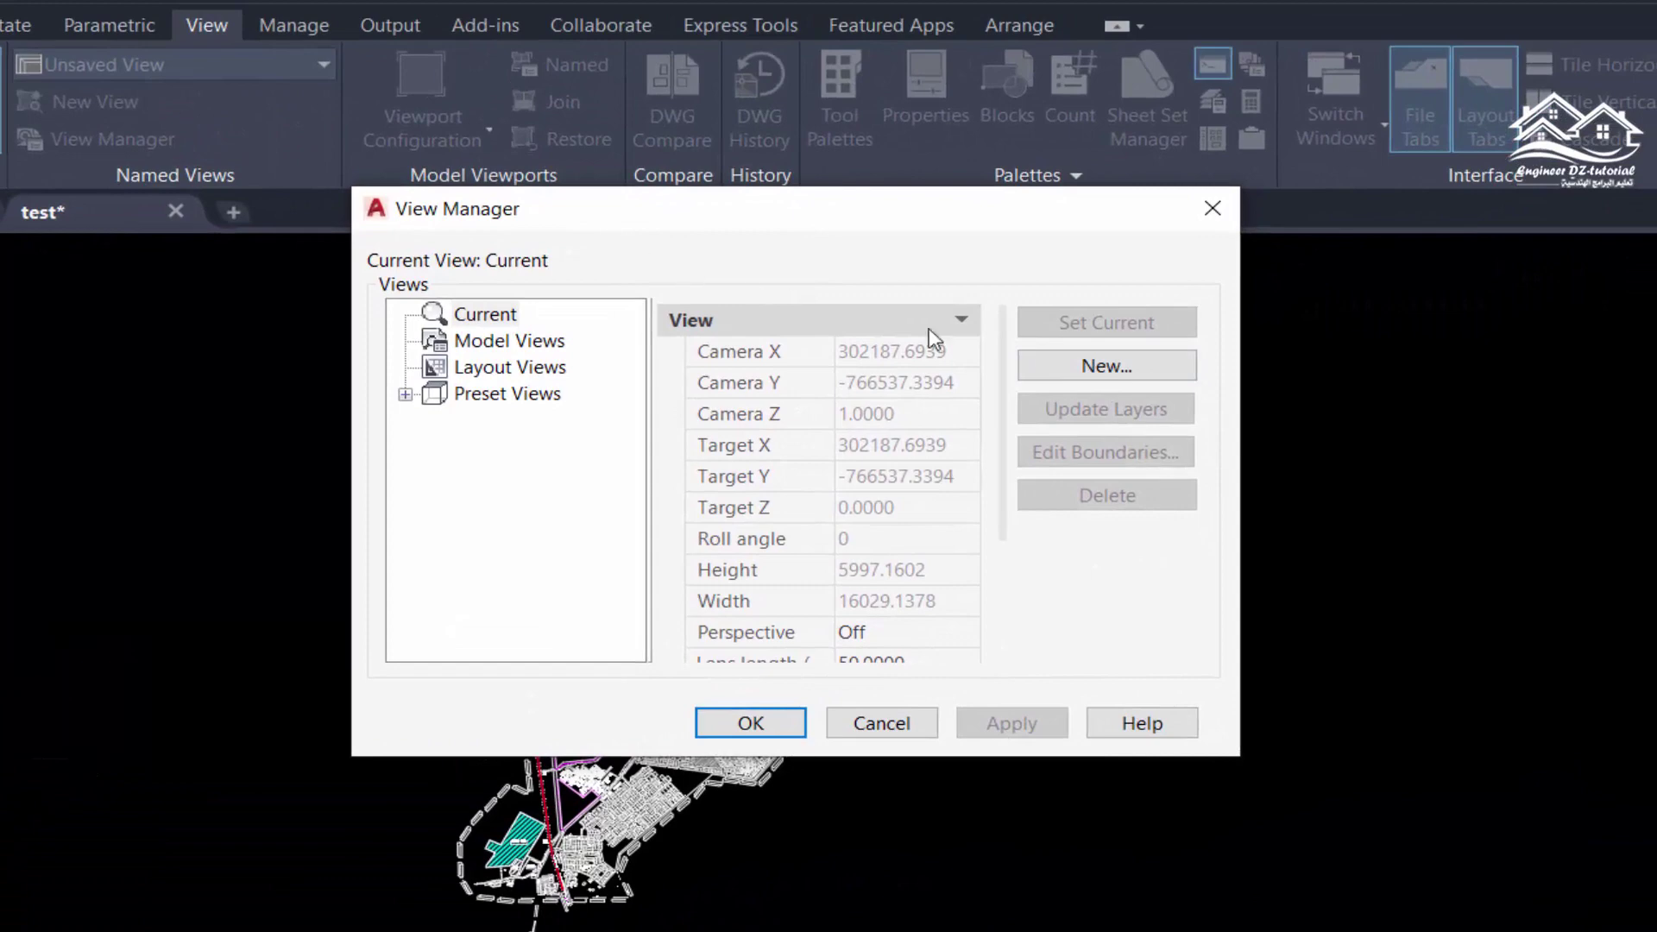
click(1113, 366)
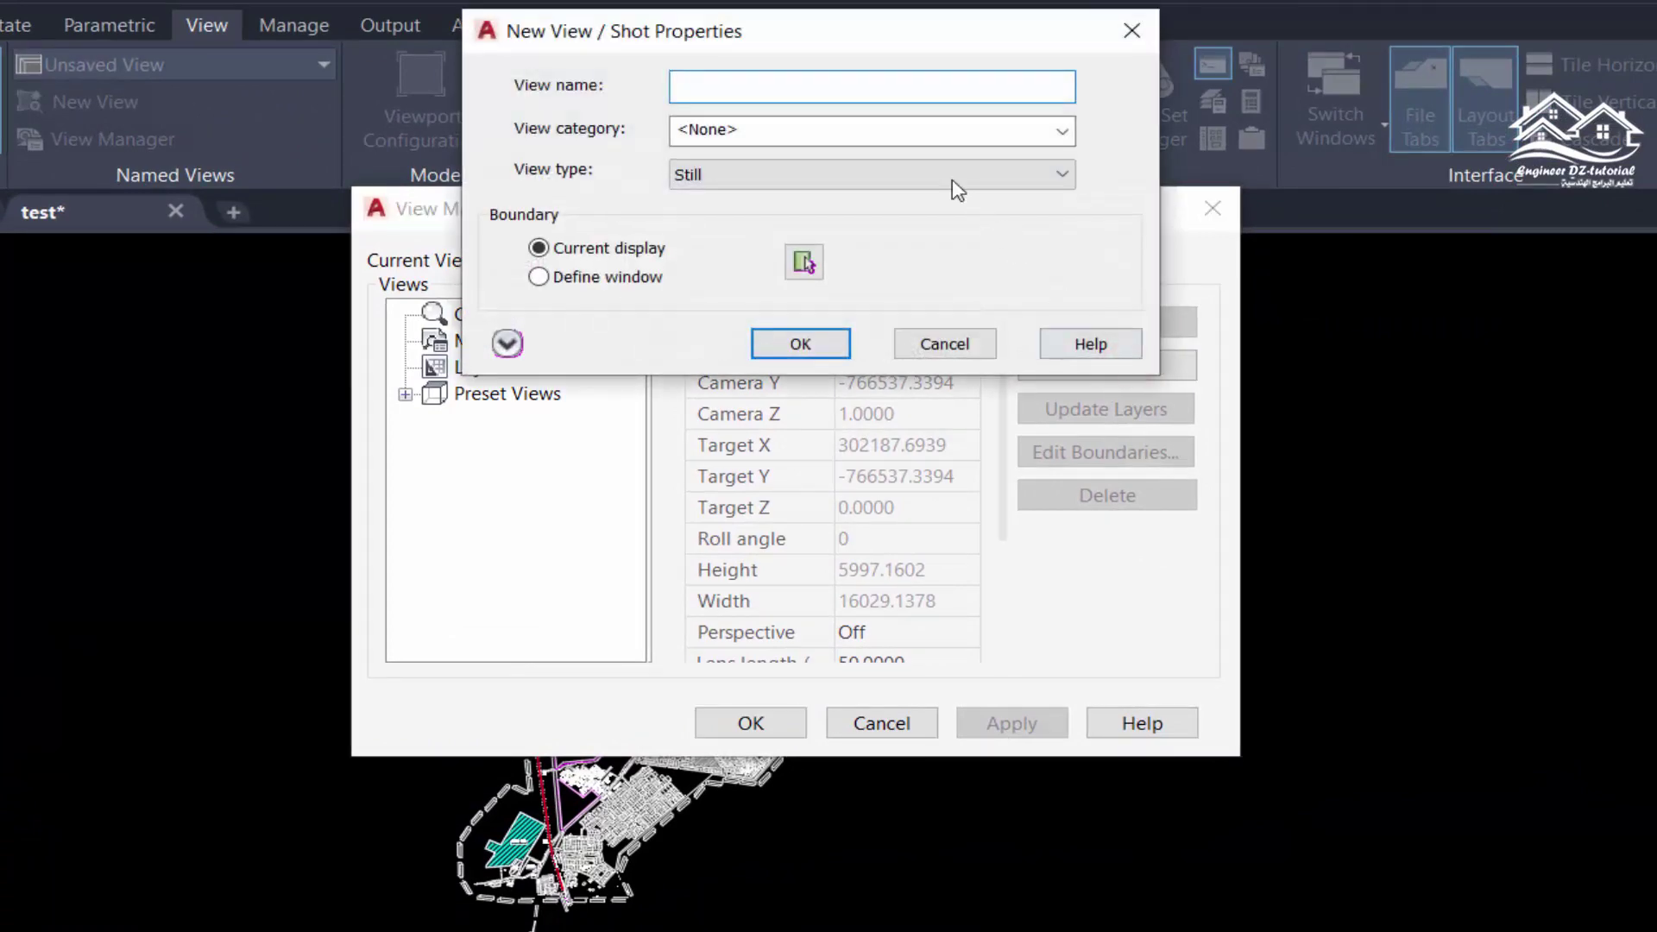
click(751, 86)
text(Ho)
text(spital)
click(913, 177)
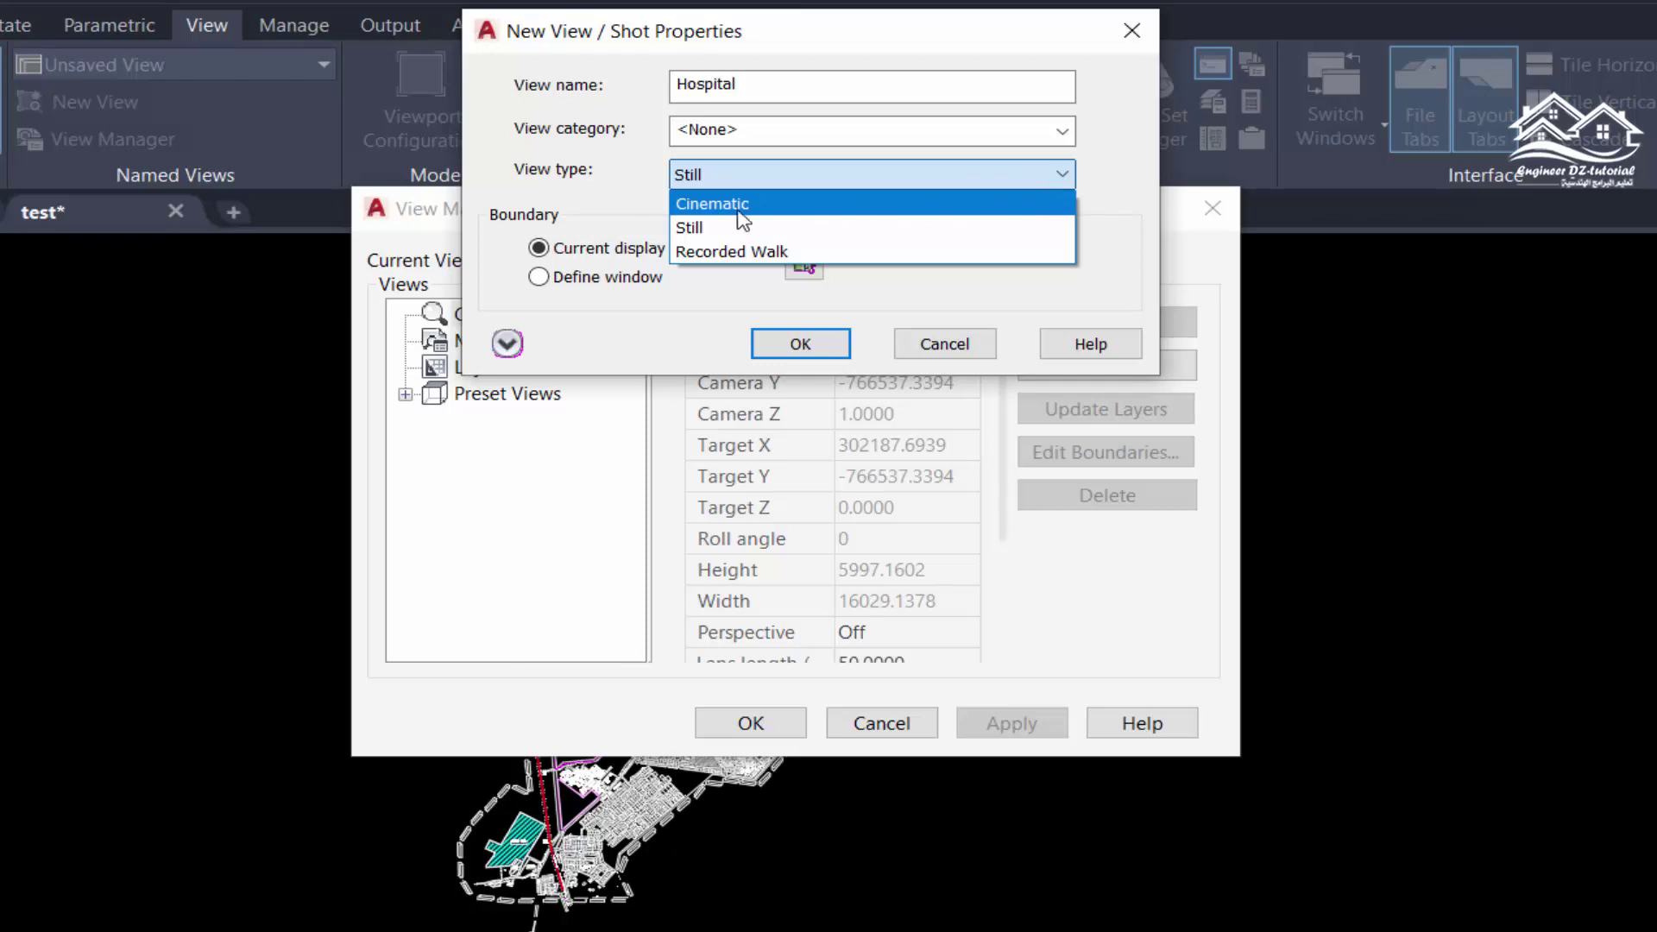
click(908, 226)
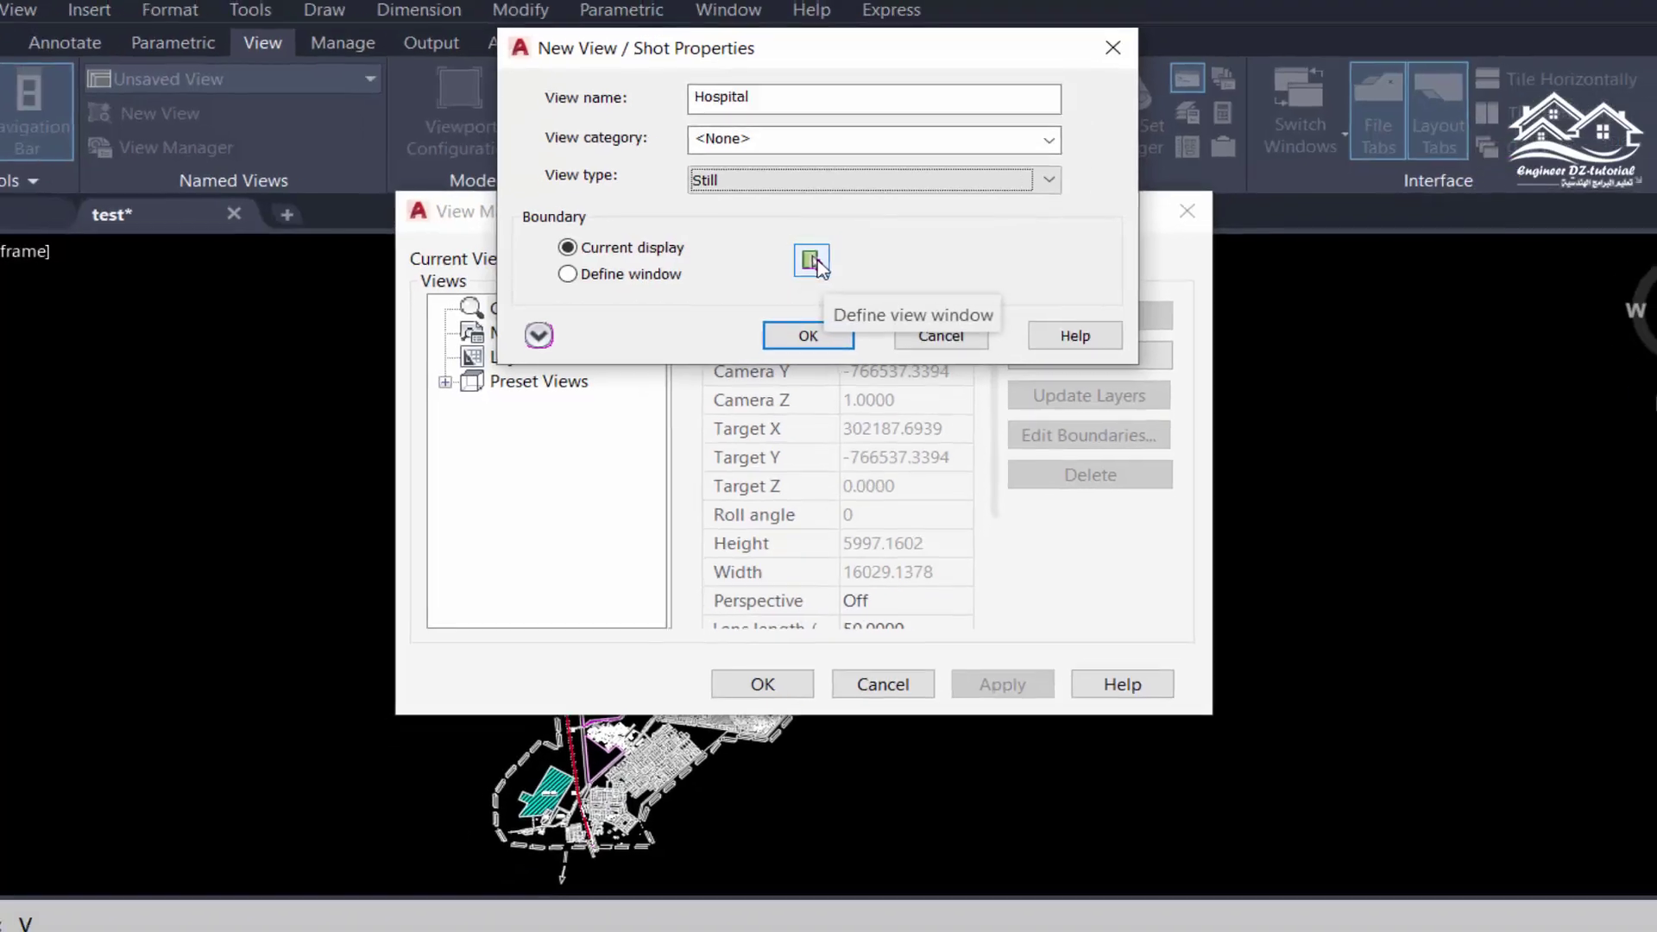
click(811, 269)
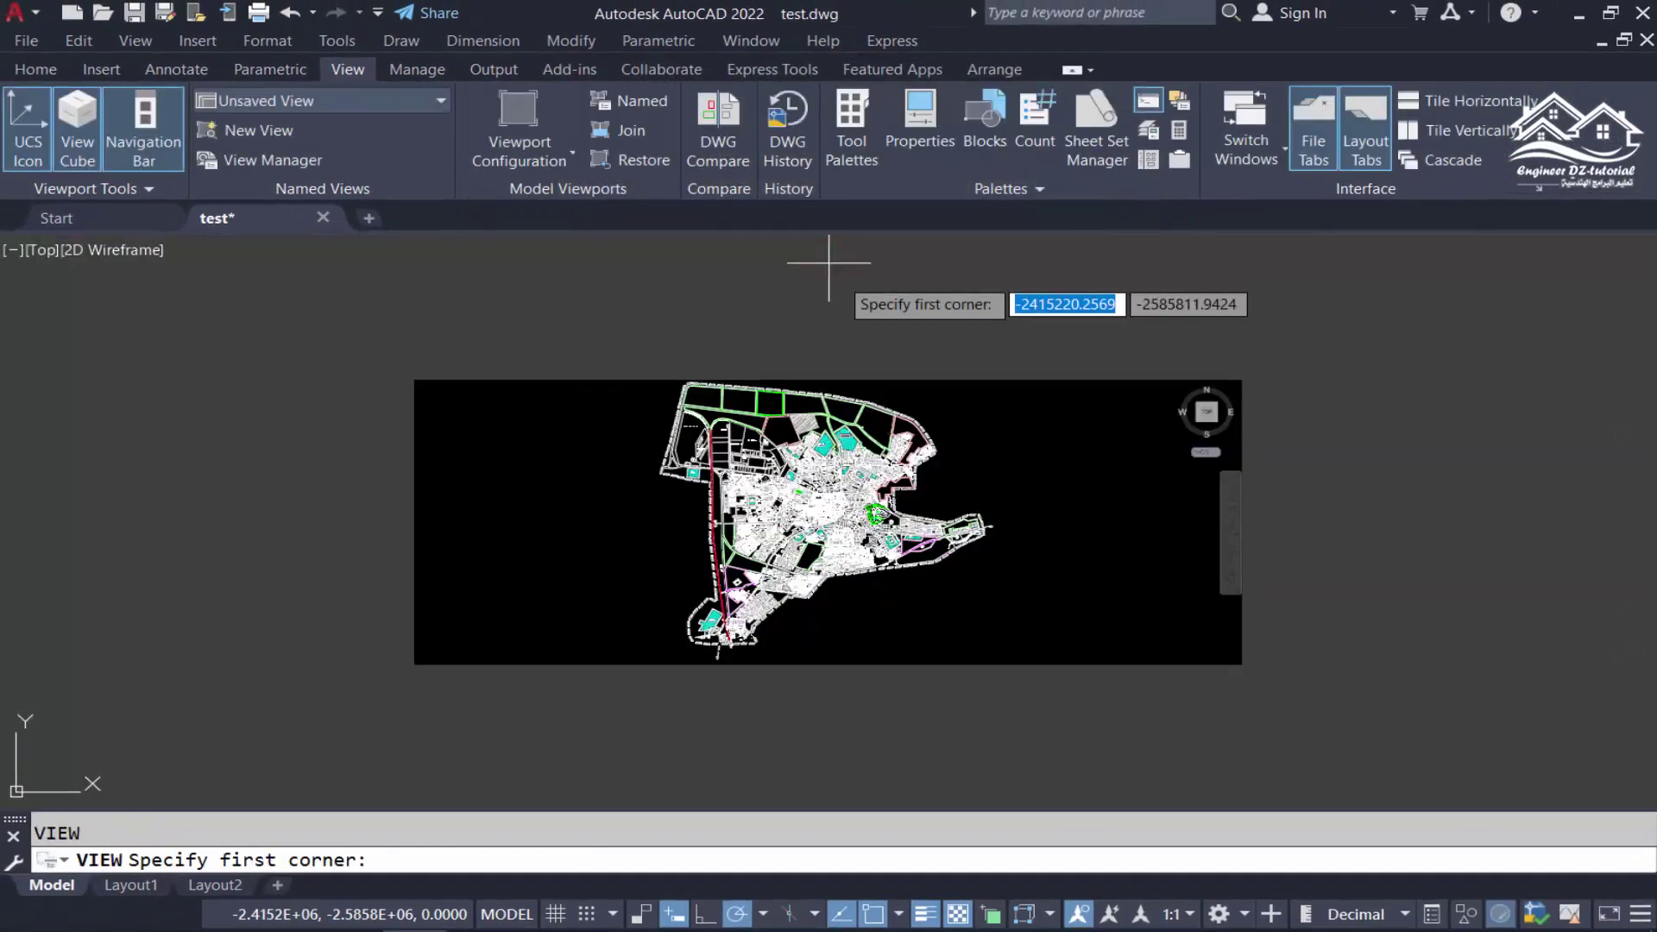
Zoom in and frame the hospital parcel with a two-corner window.
scroll(790, 579, up, 1)
scroll(787, 590, up, 3)
scroll(821, 613, up, 3)
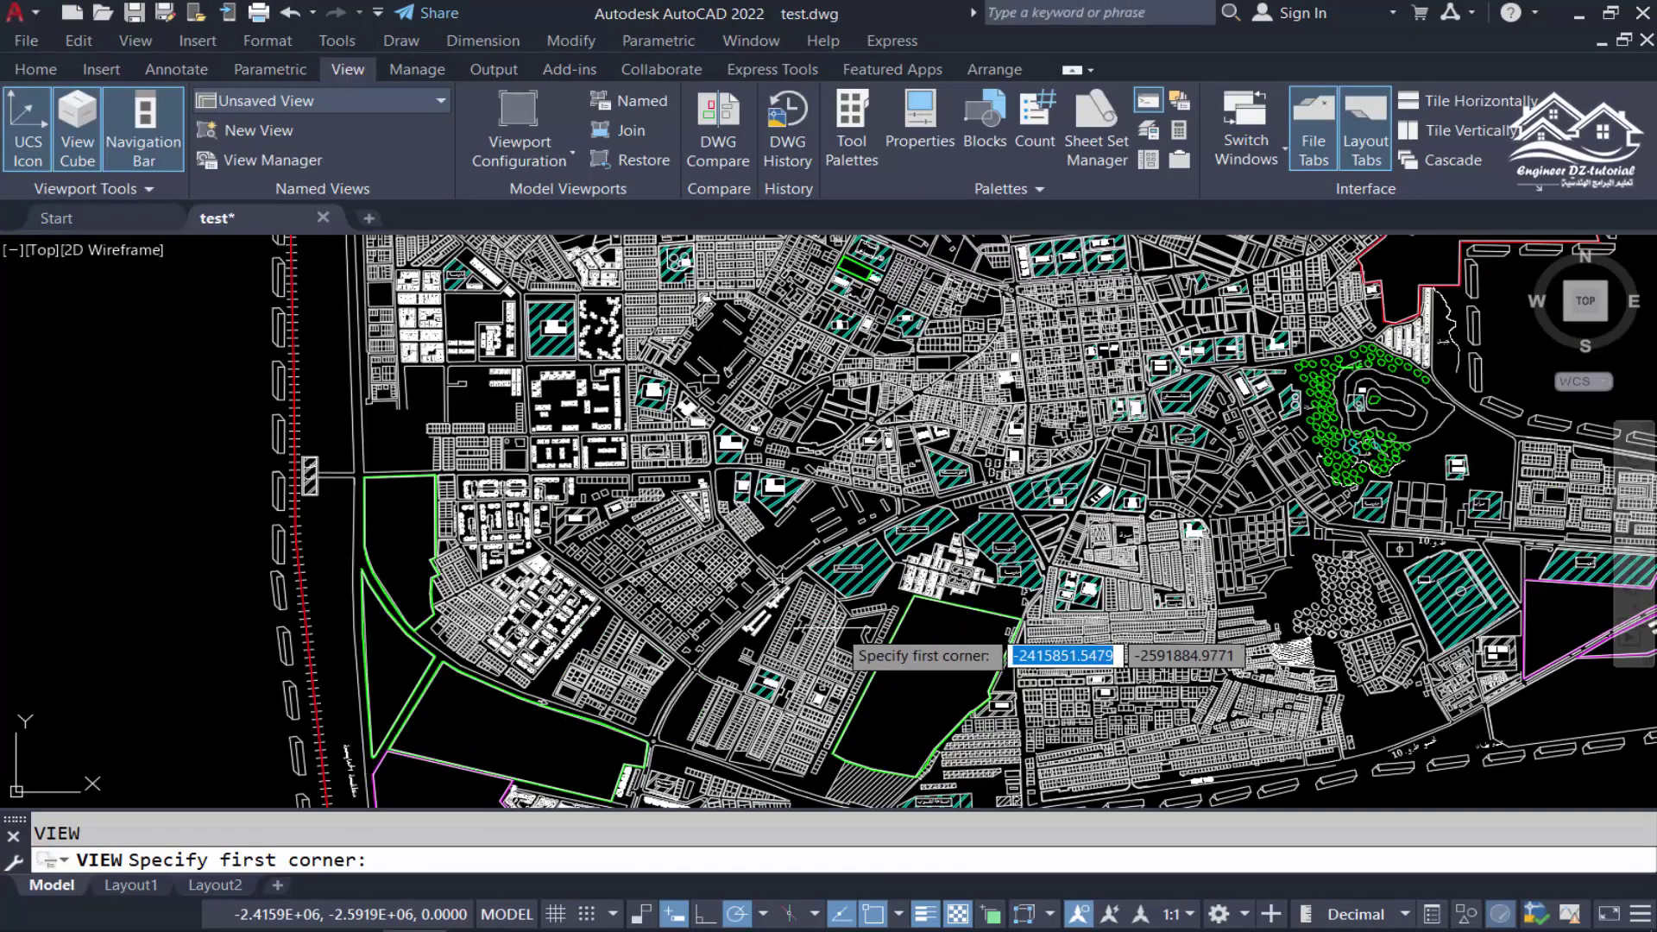
scroll(842, 605, up, 3)
scroll(881, 501, up, 3)
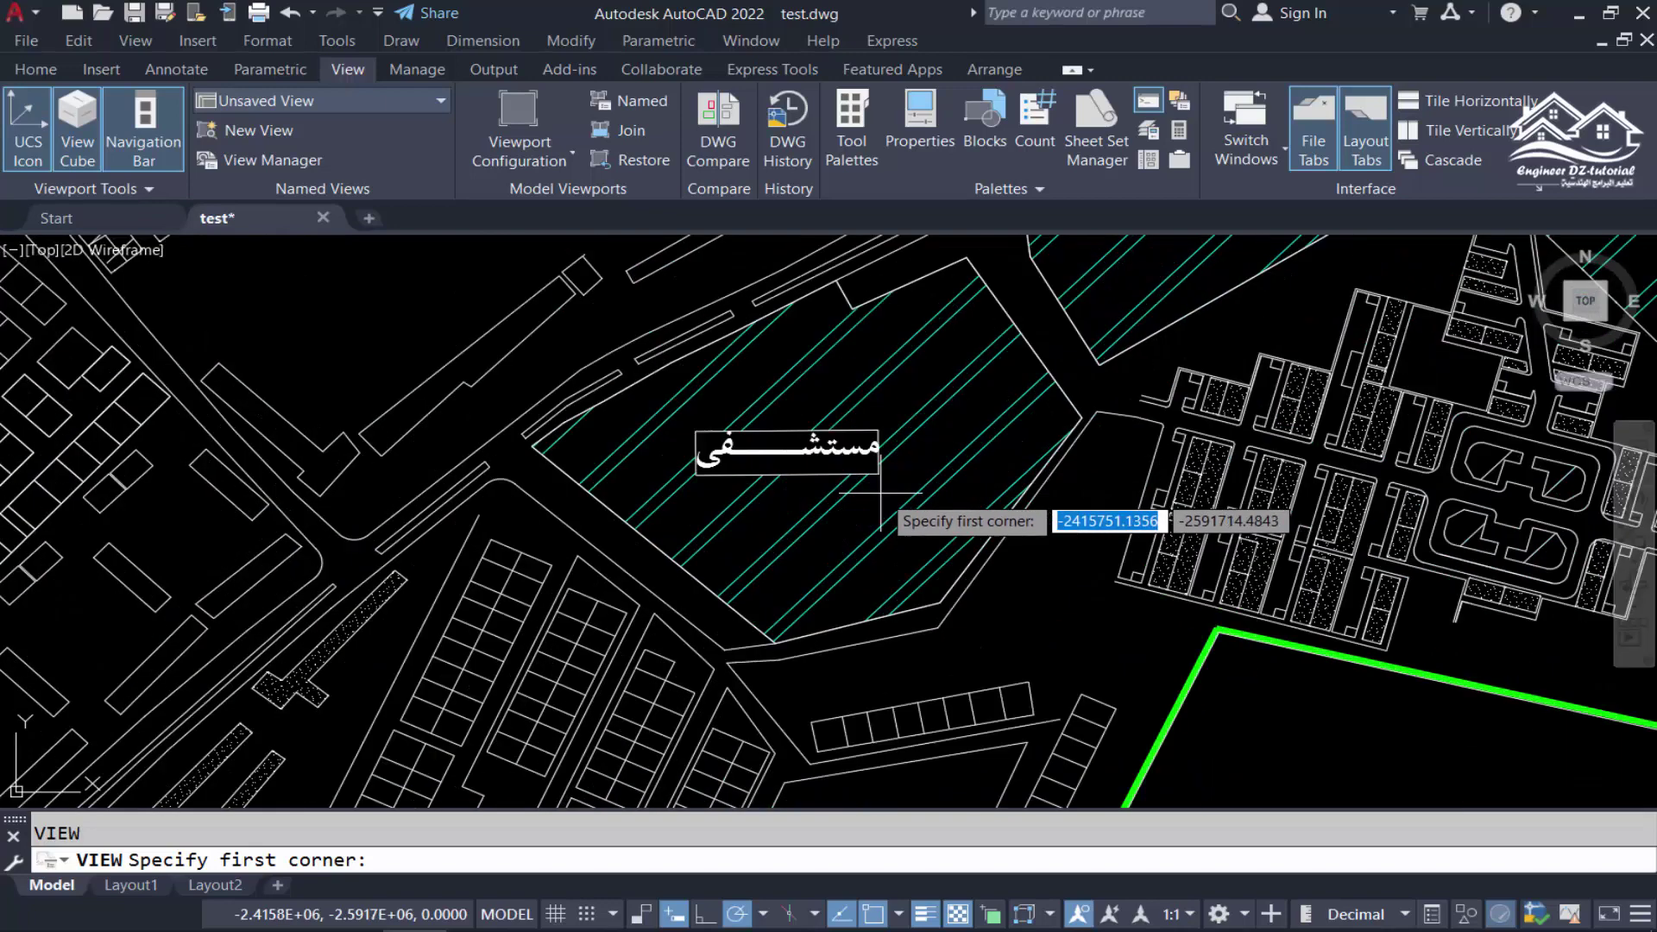
click(481, 243)
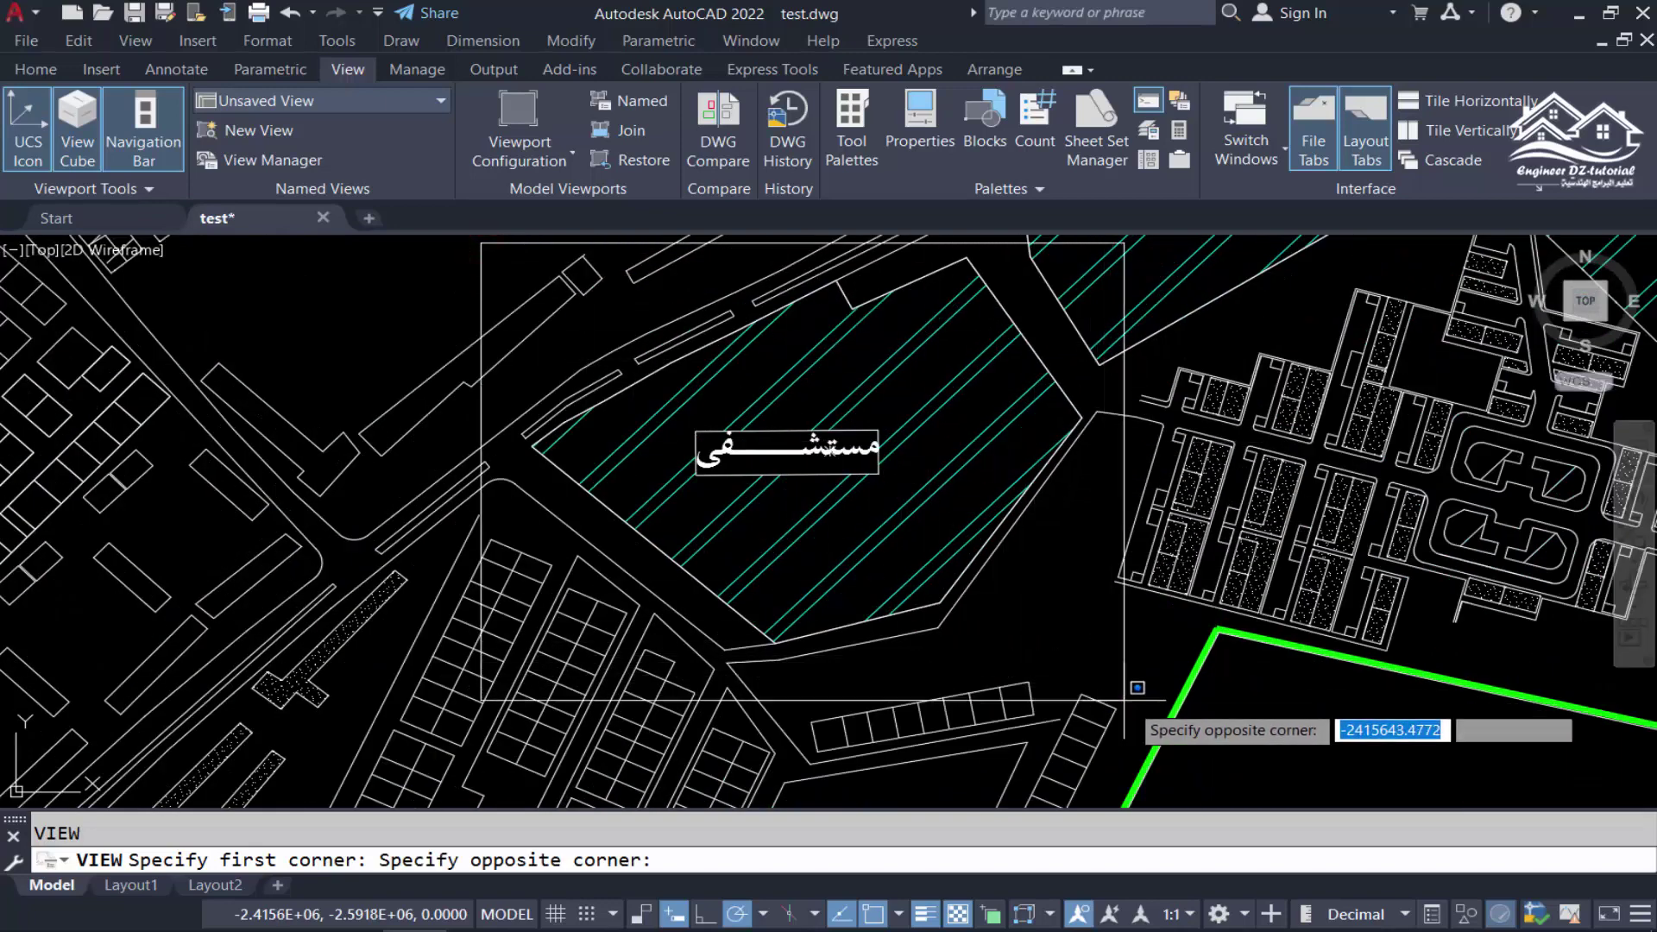
click(1092, 715)
key(Return)
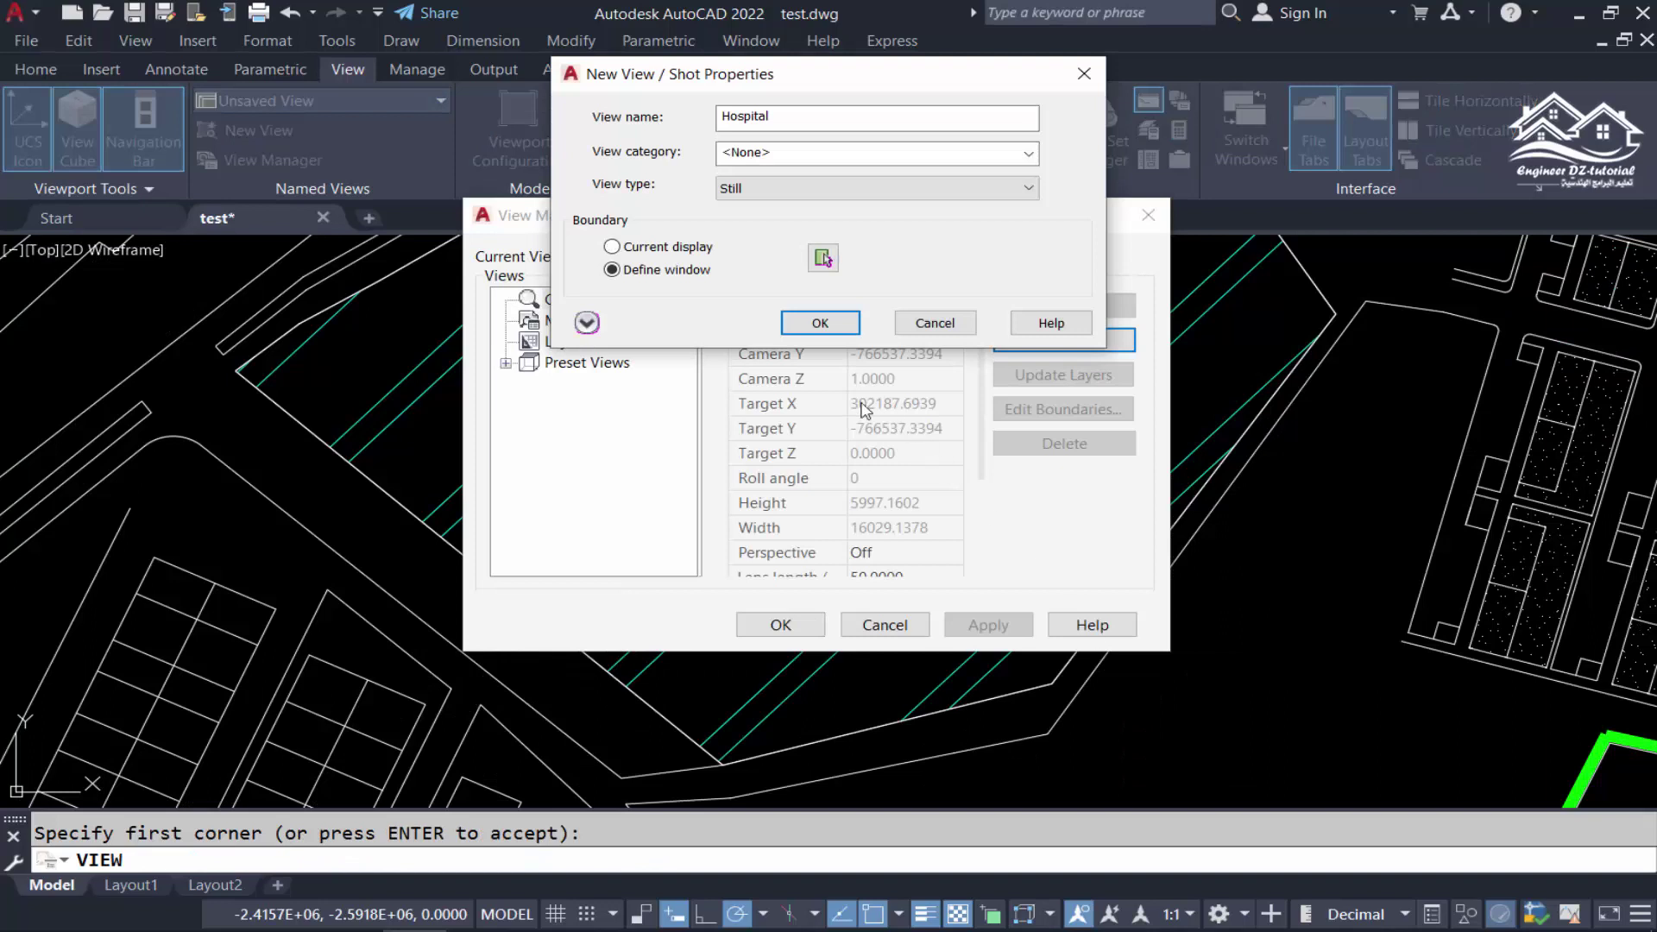
Save the Hospital view and set it current from View Manager.
click(820, 325)
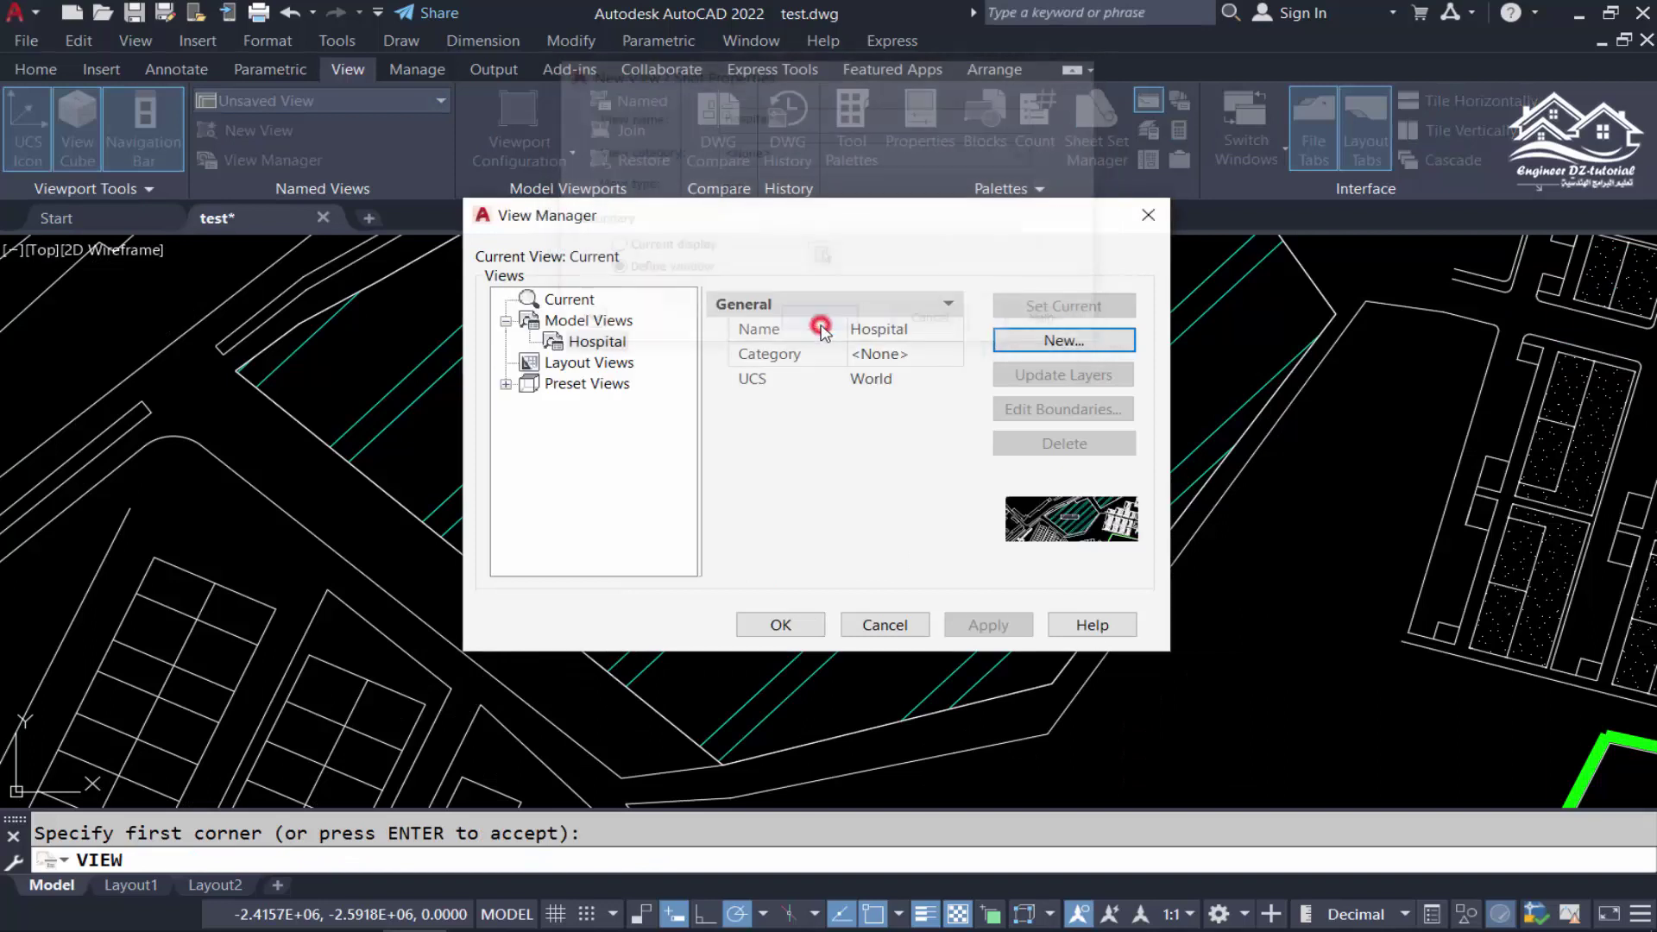
click(591, 346)
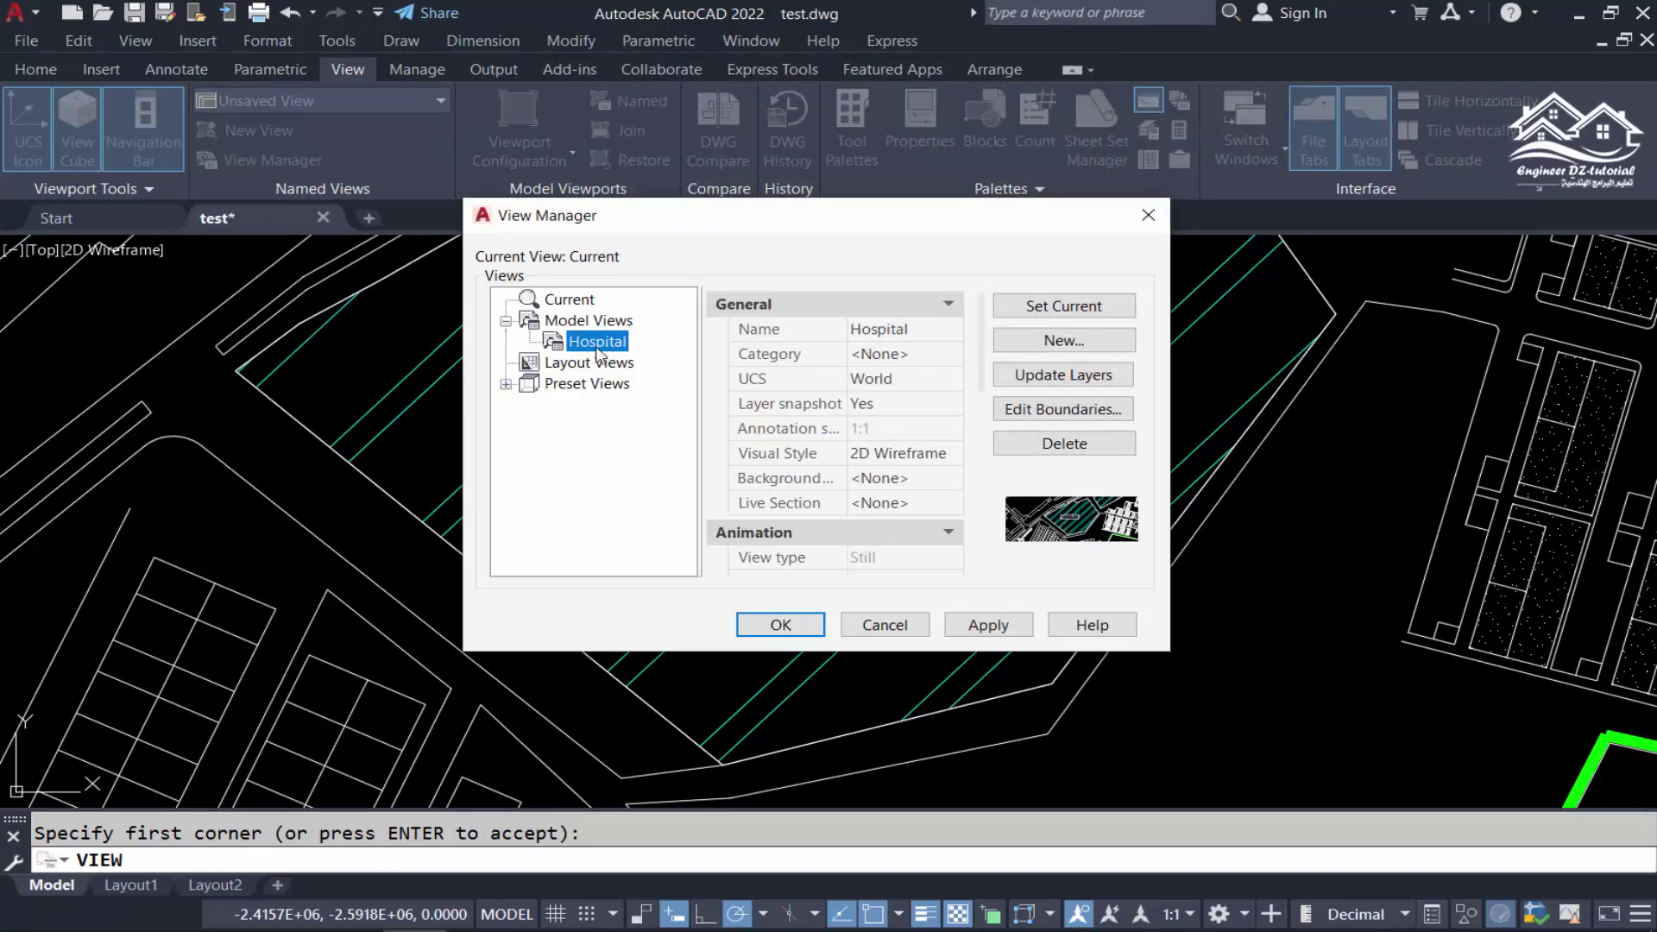
click(782, 623)
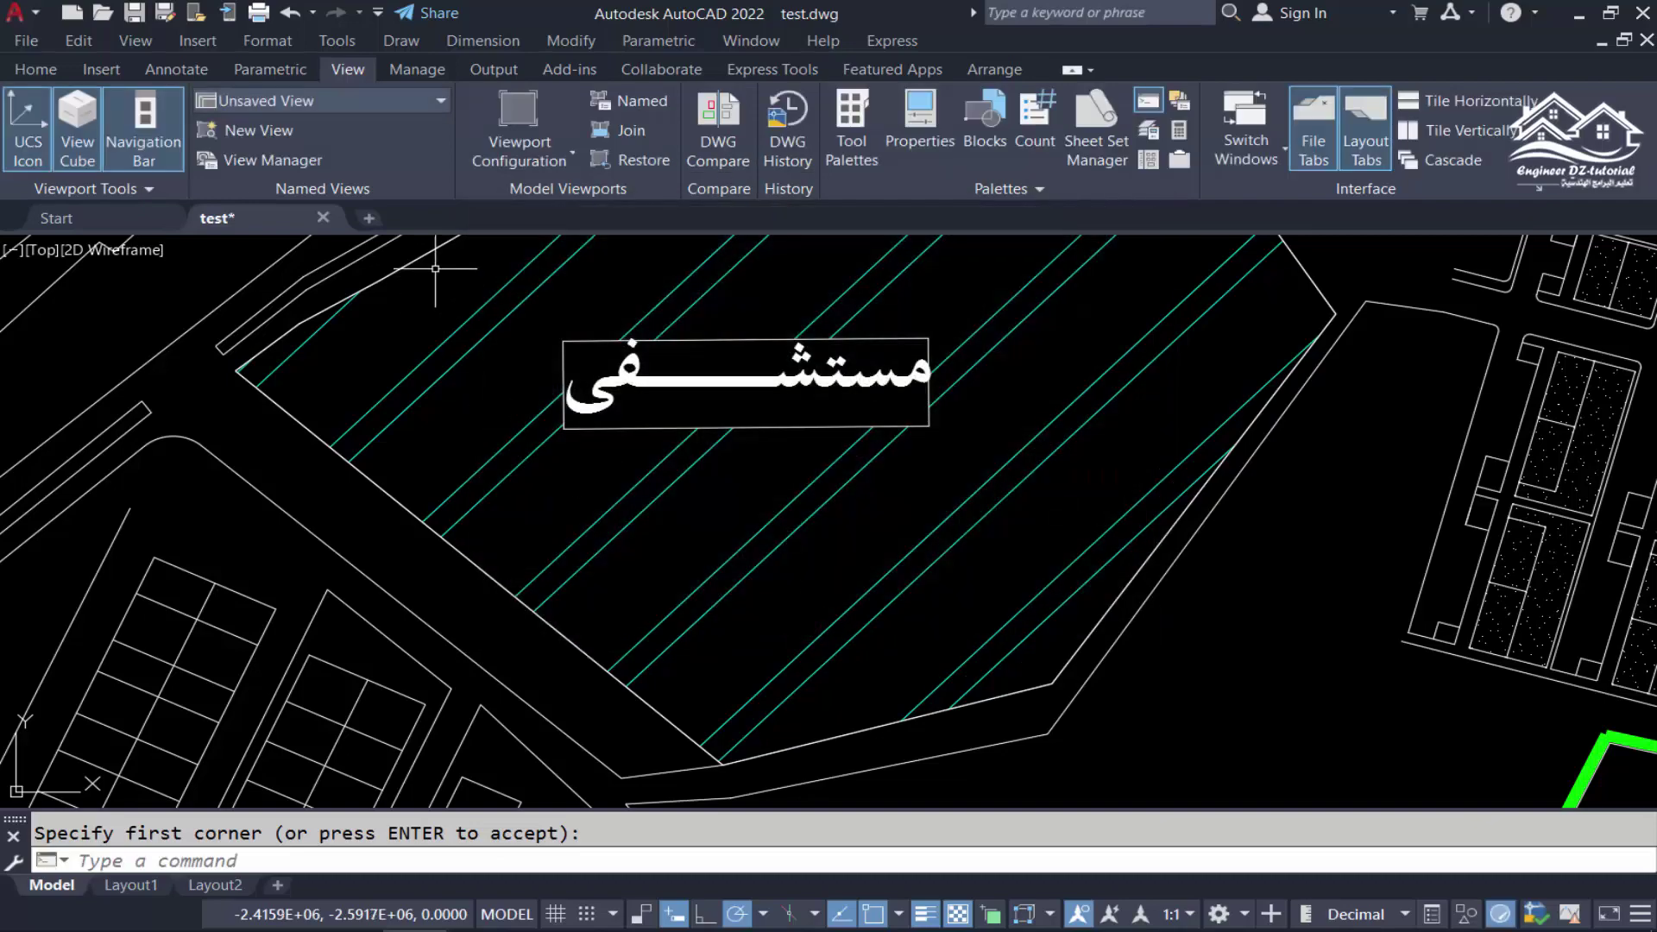
Zoom out to the full city plan, then restore Hospital from the viewport's Custom Model Views menu.
click(402, 106)
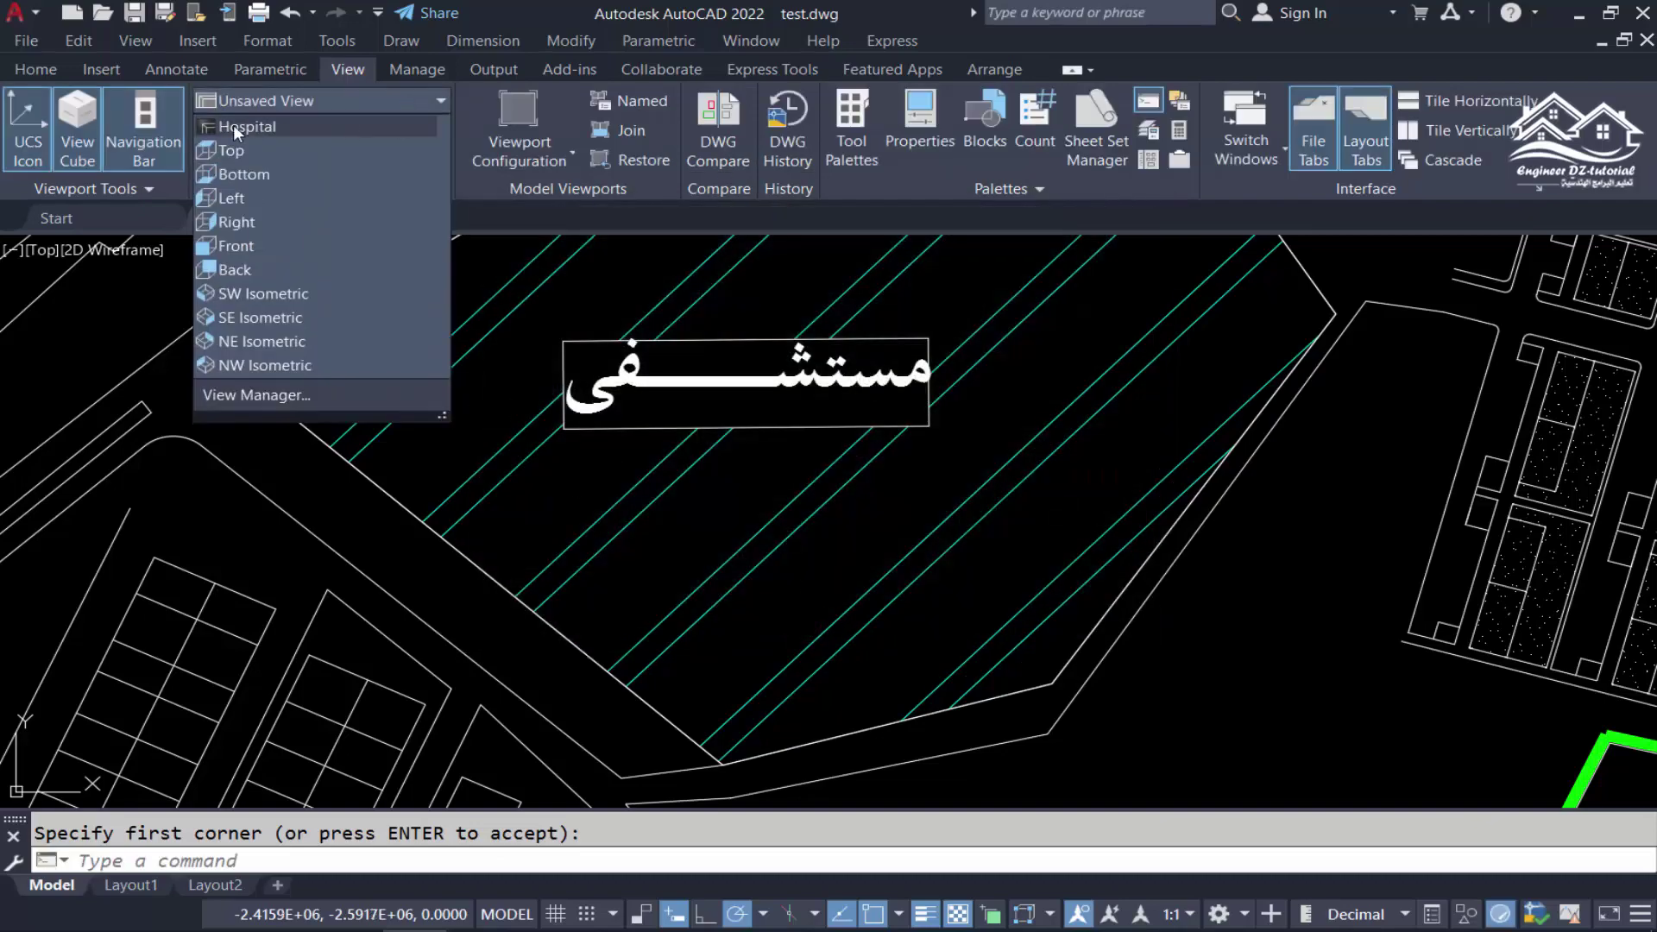
click(266, 126)
key(Escape)
scroll(768, 517, down, 10)
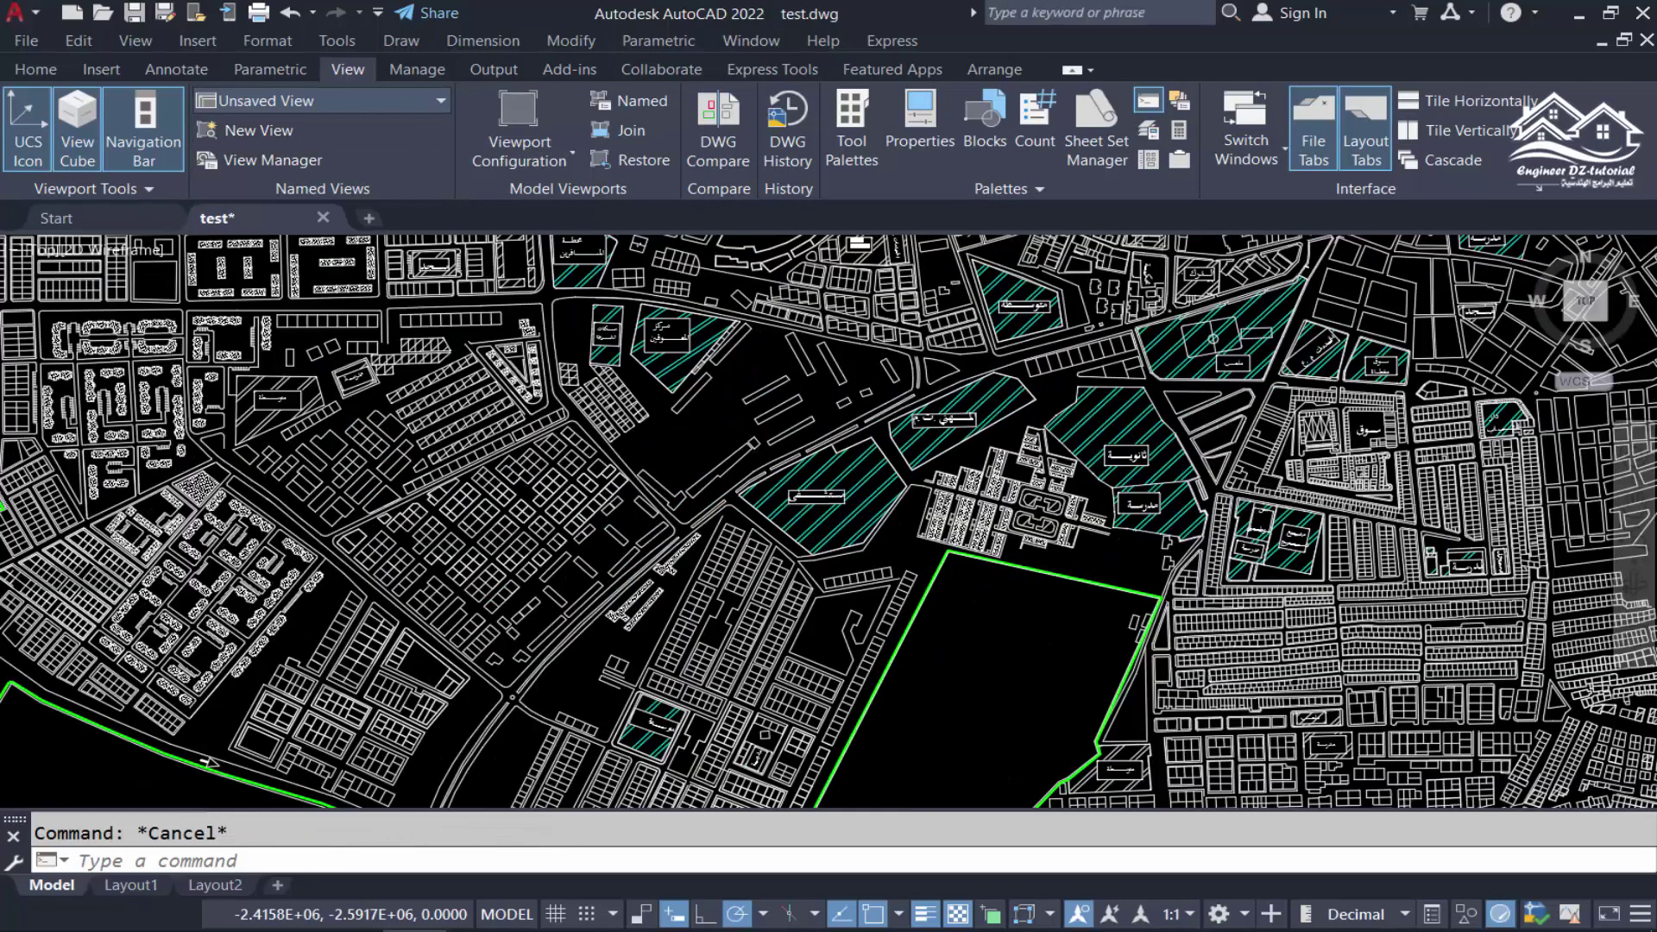
scroll(842, 518, down, 3)
middle_click(203, 444)
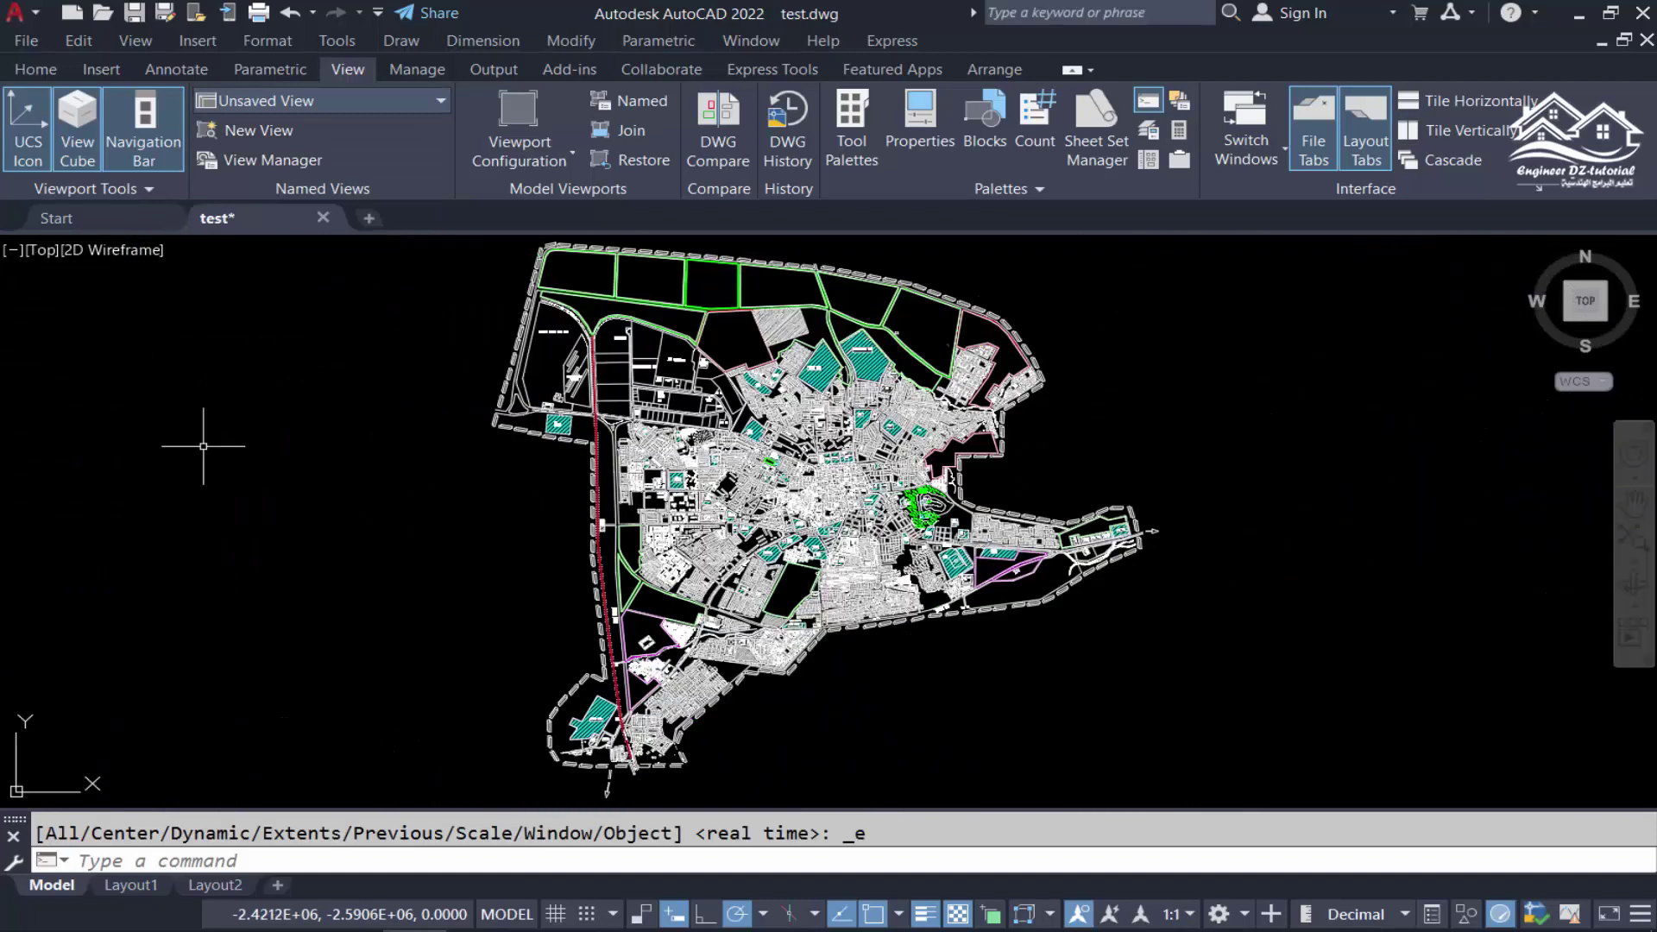
click(44, 250)
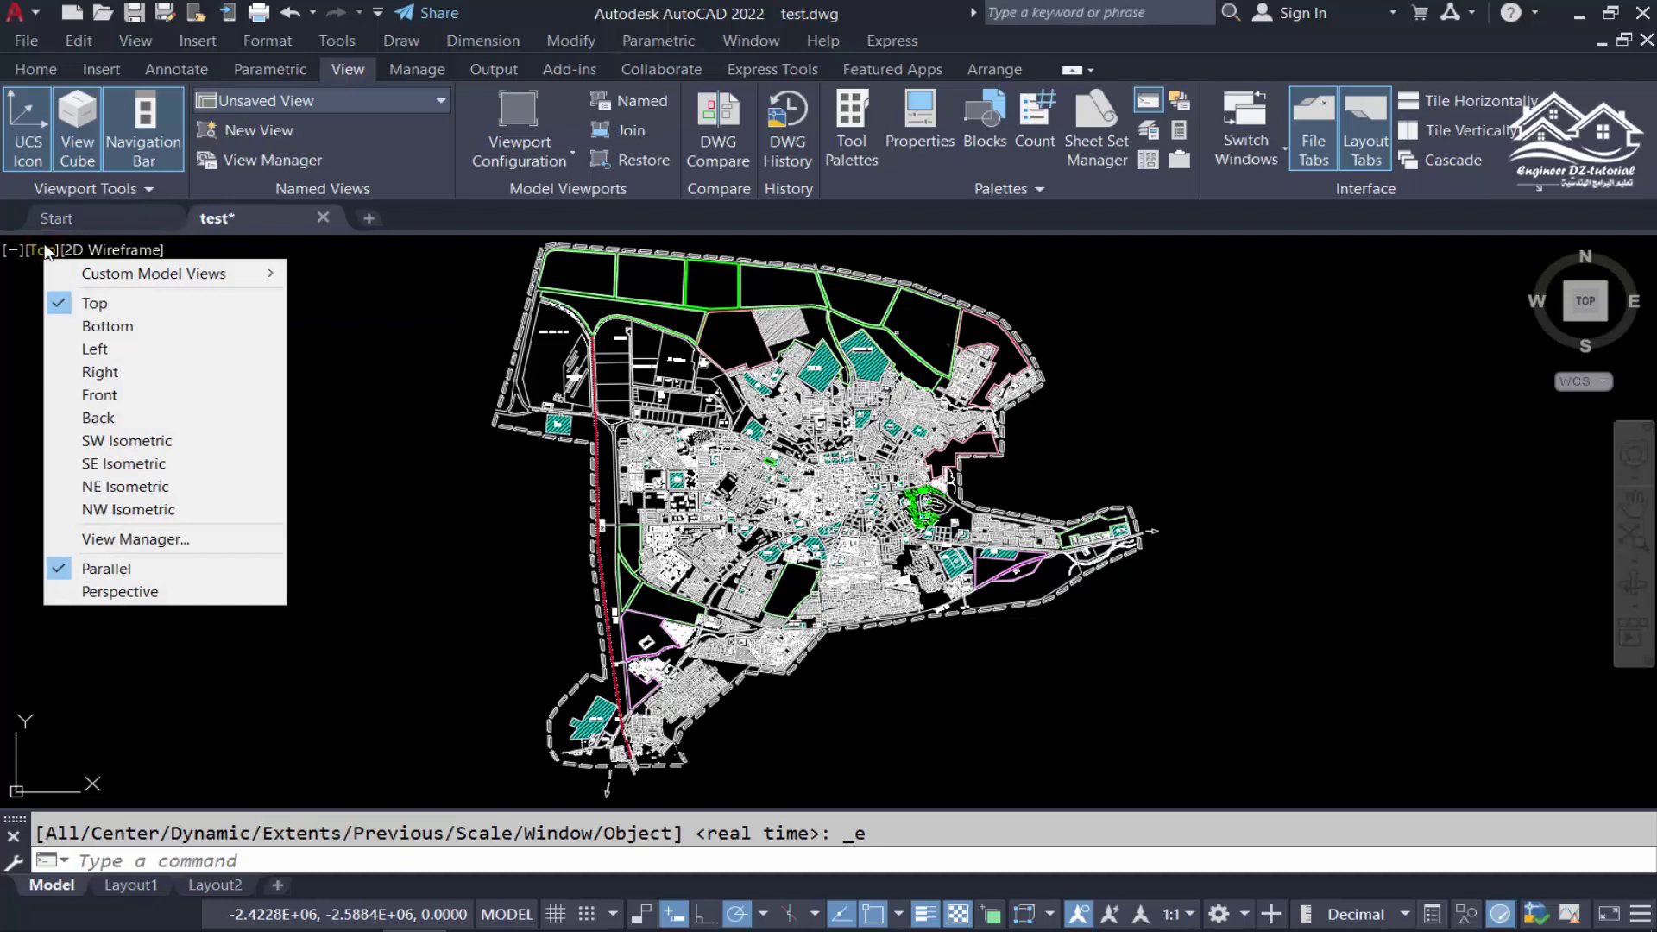
mouse_move(153, 273)
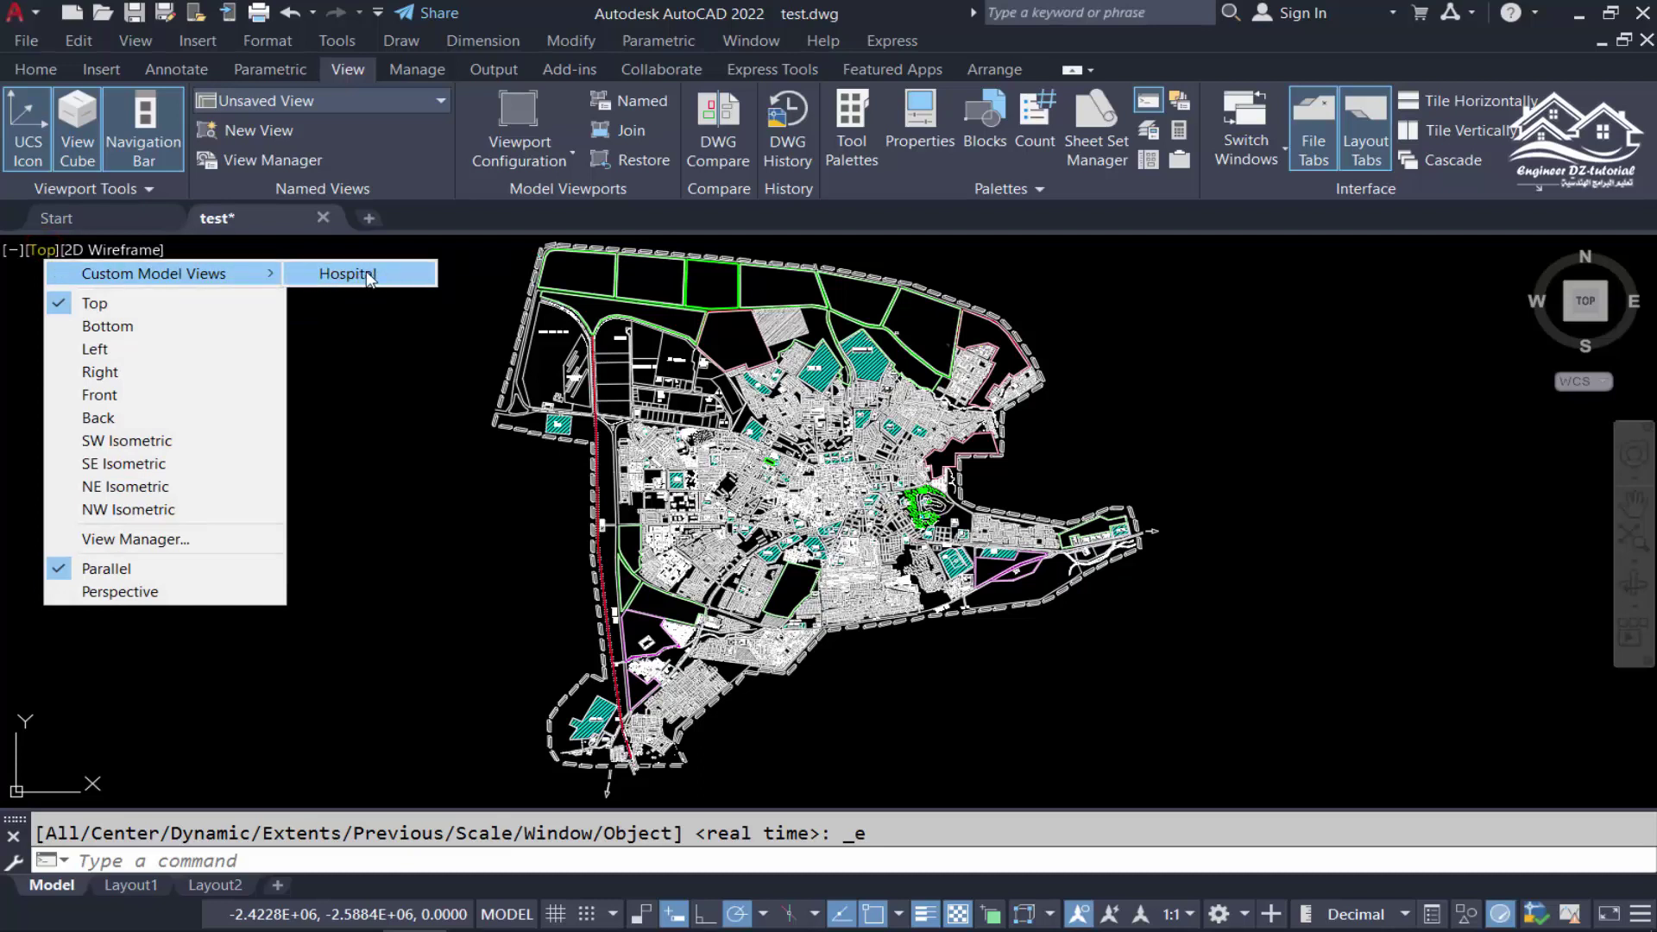
click(371, 274)
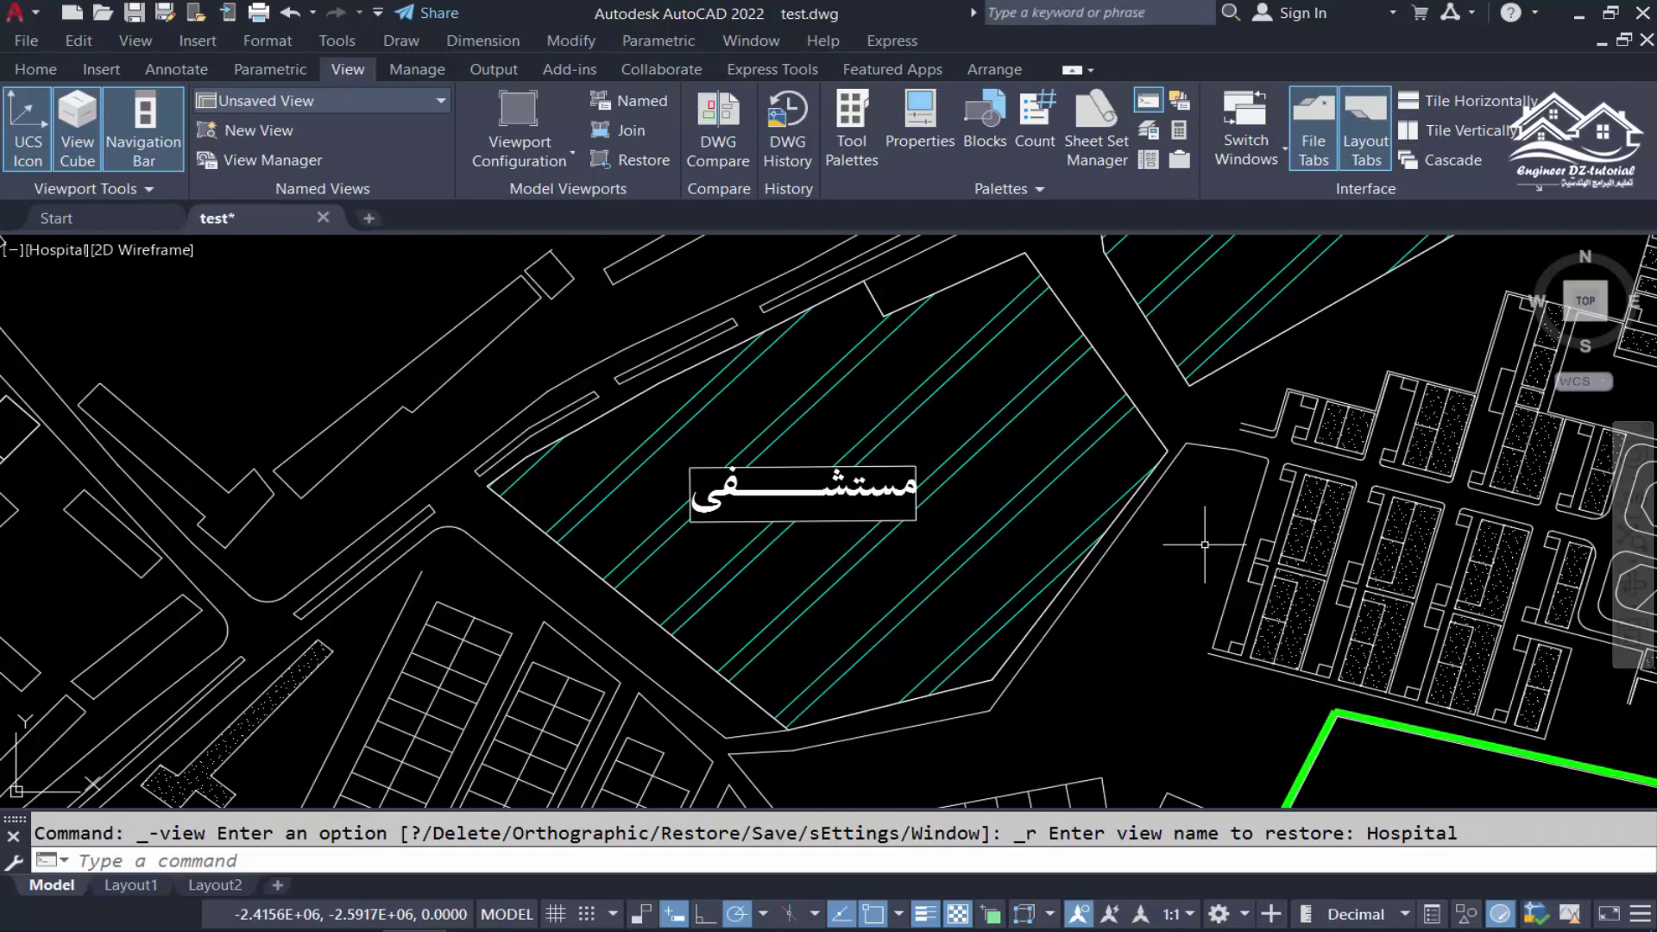
key(Escape)
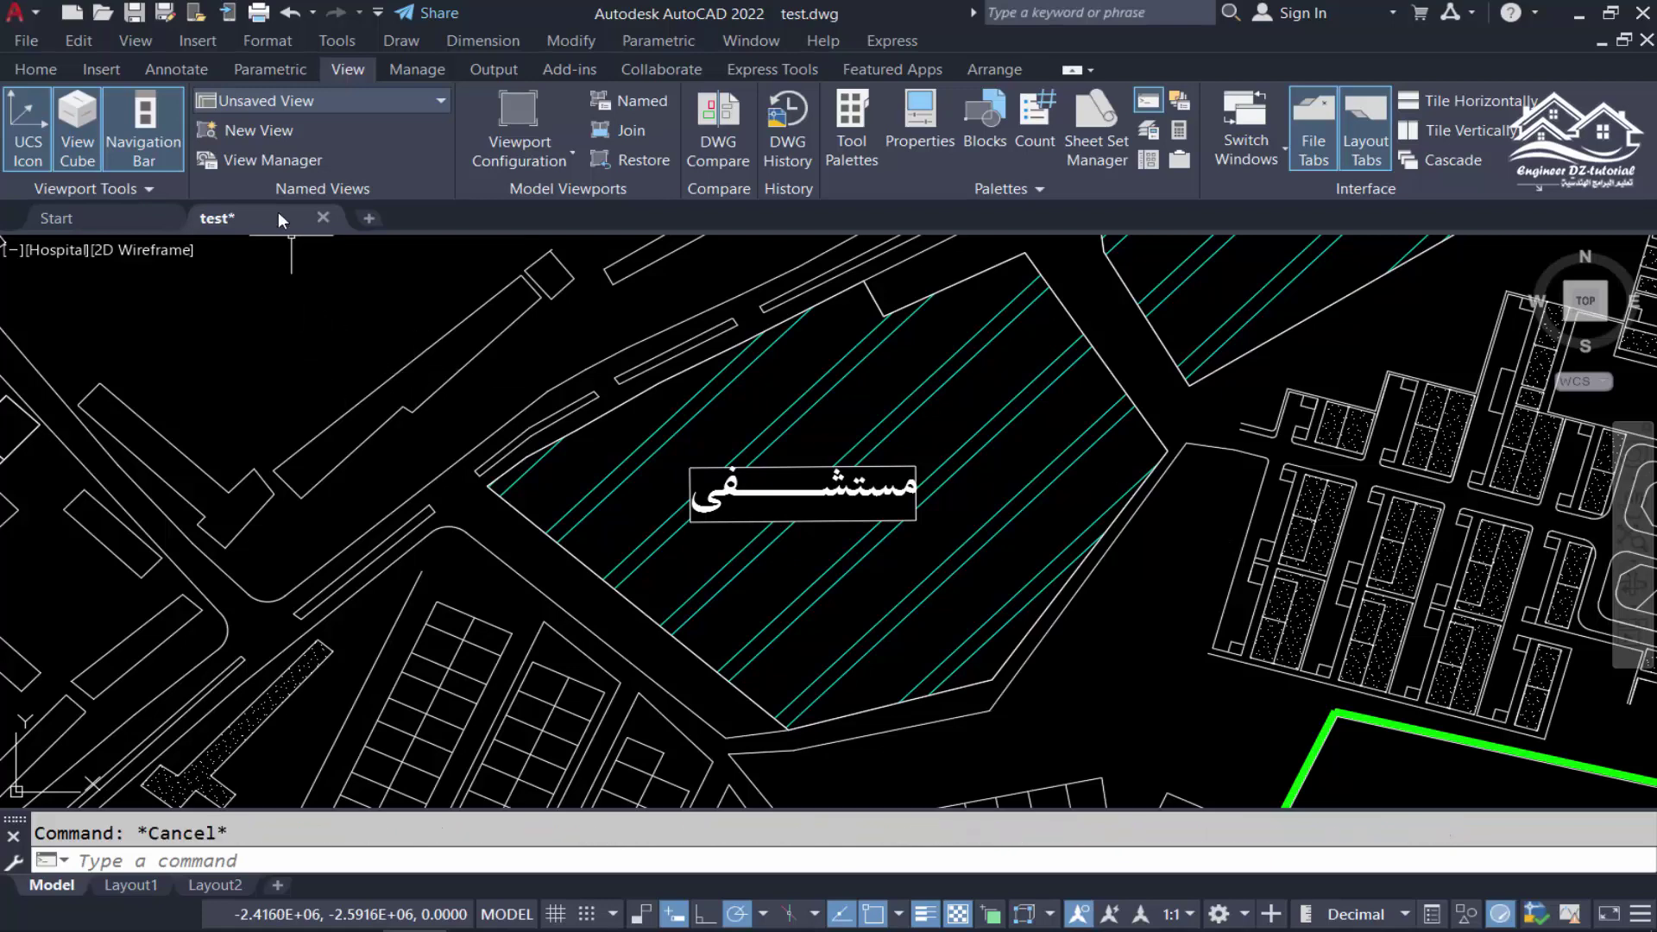
Start a new Cinematic view named Factory, to be framed by a drawing window.
click(263, 138)
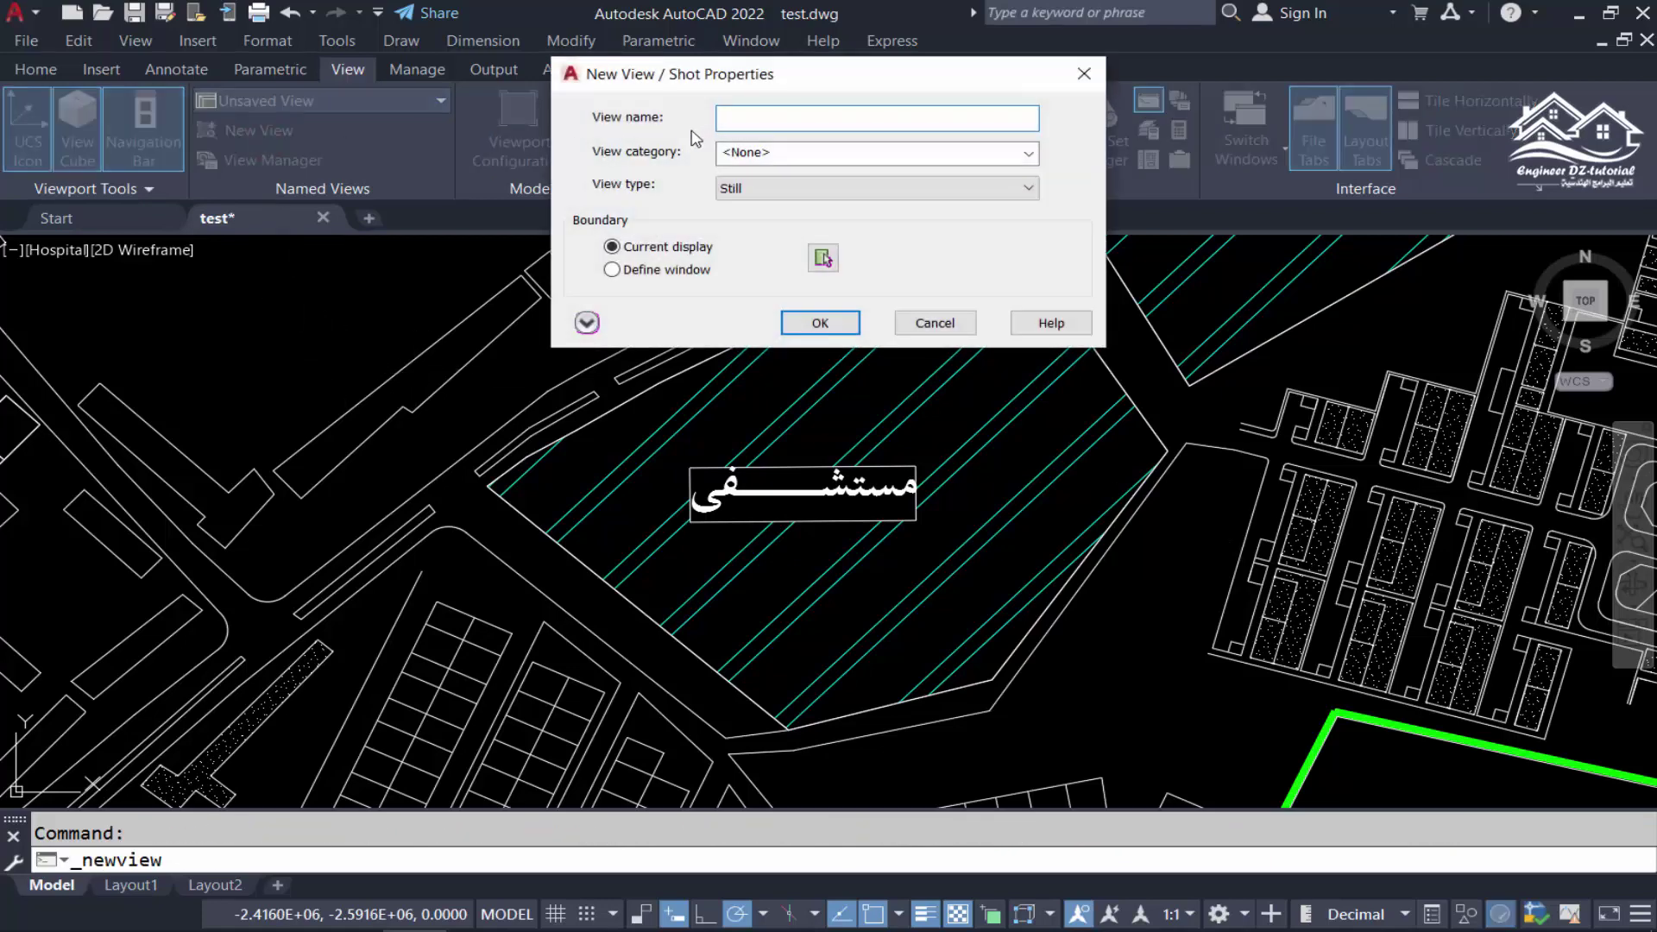
click(746, 121)
text(Factory)
click(859, 190)
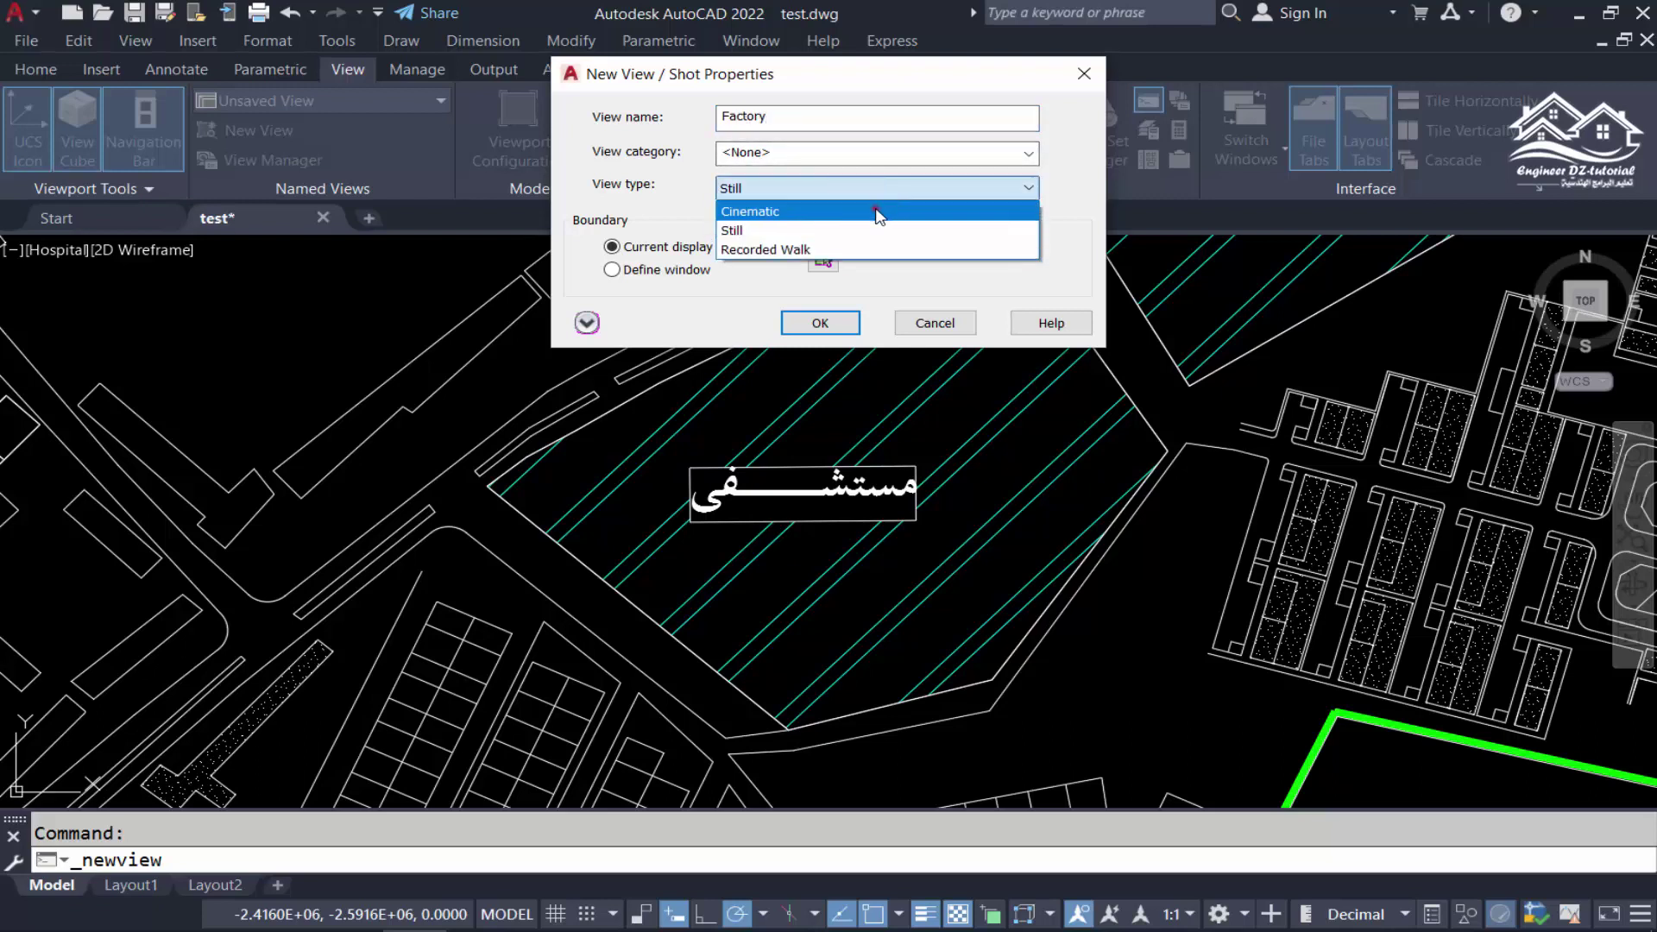
click(878, 213)
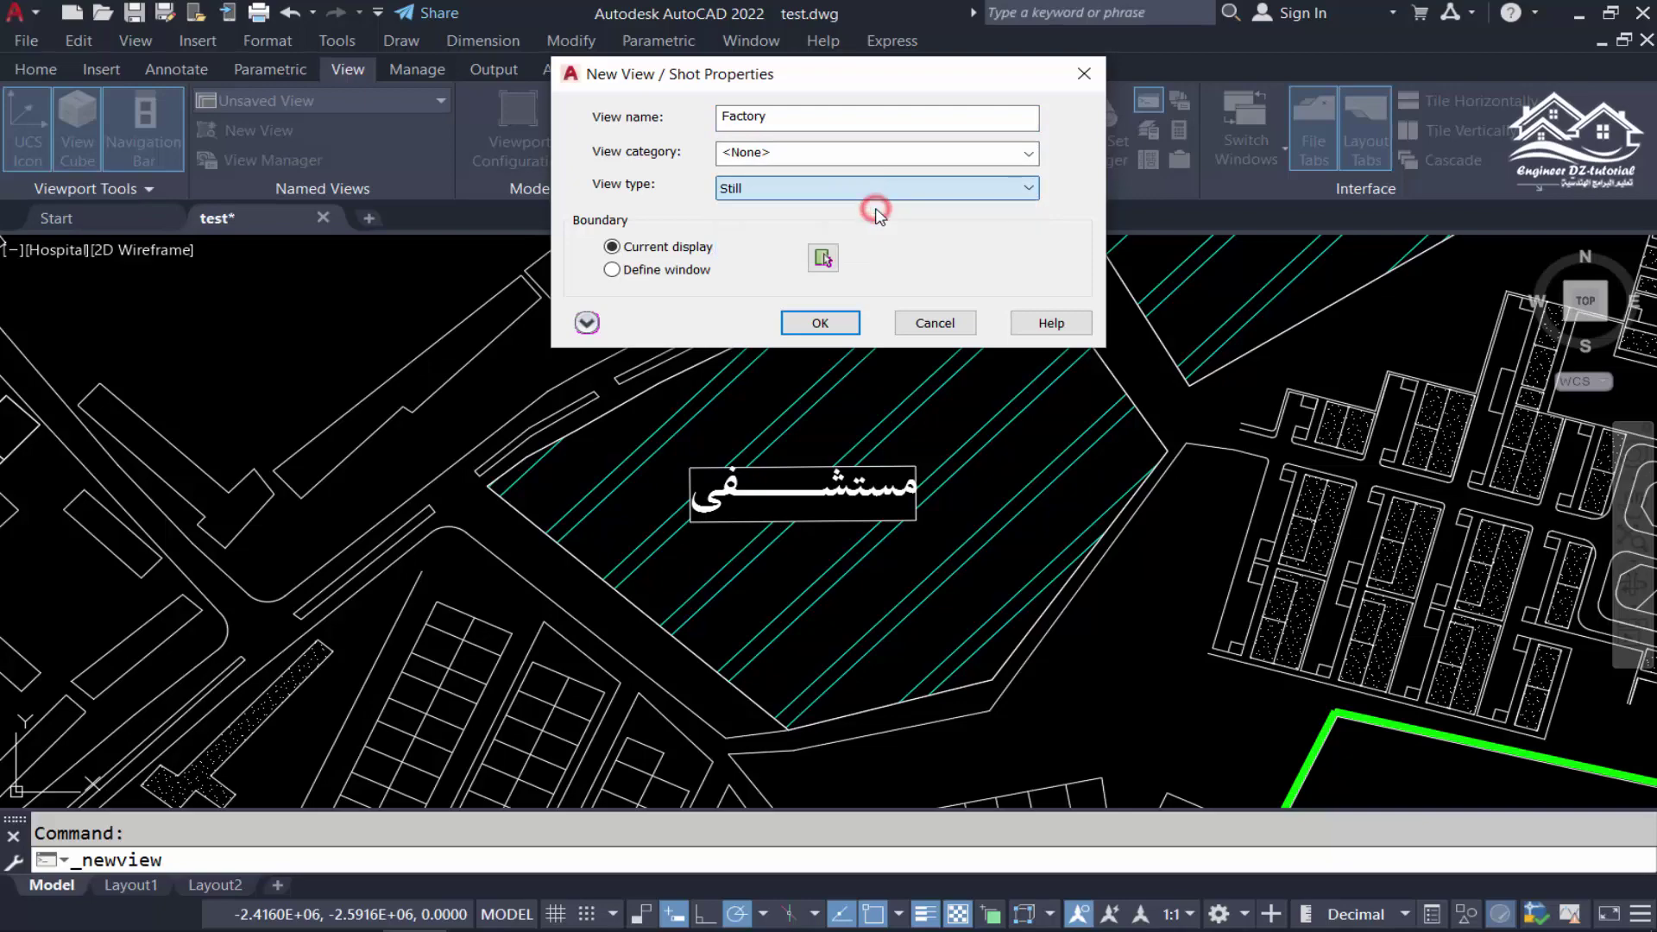
click(823, 258)
Frame the hatched factory plot beside the railway with a window and save the Factory view.
scroll(814, 259, down, 3)
scroll(798, 345, down, 3)
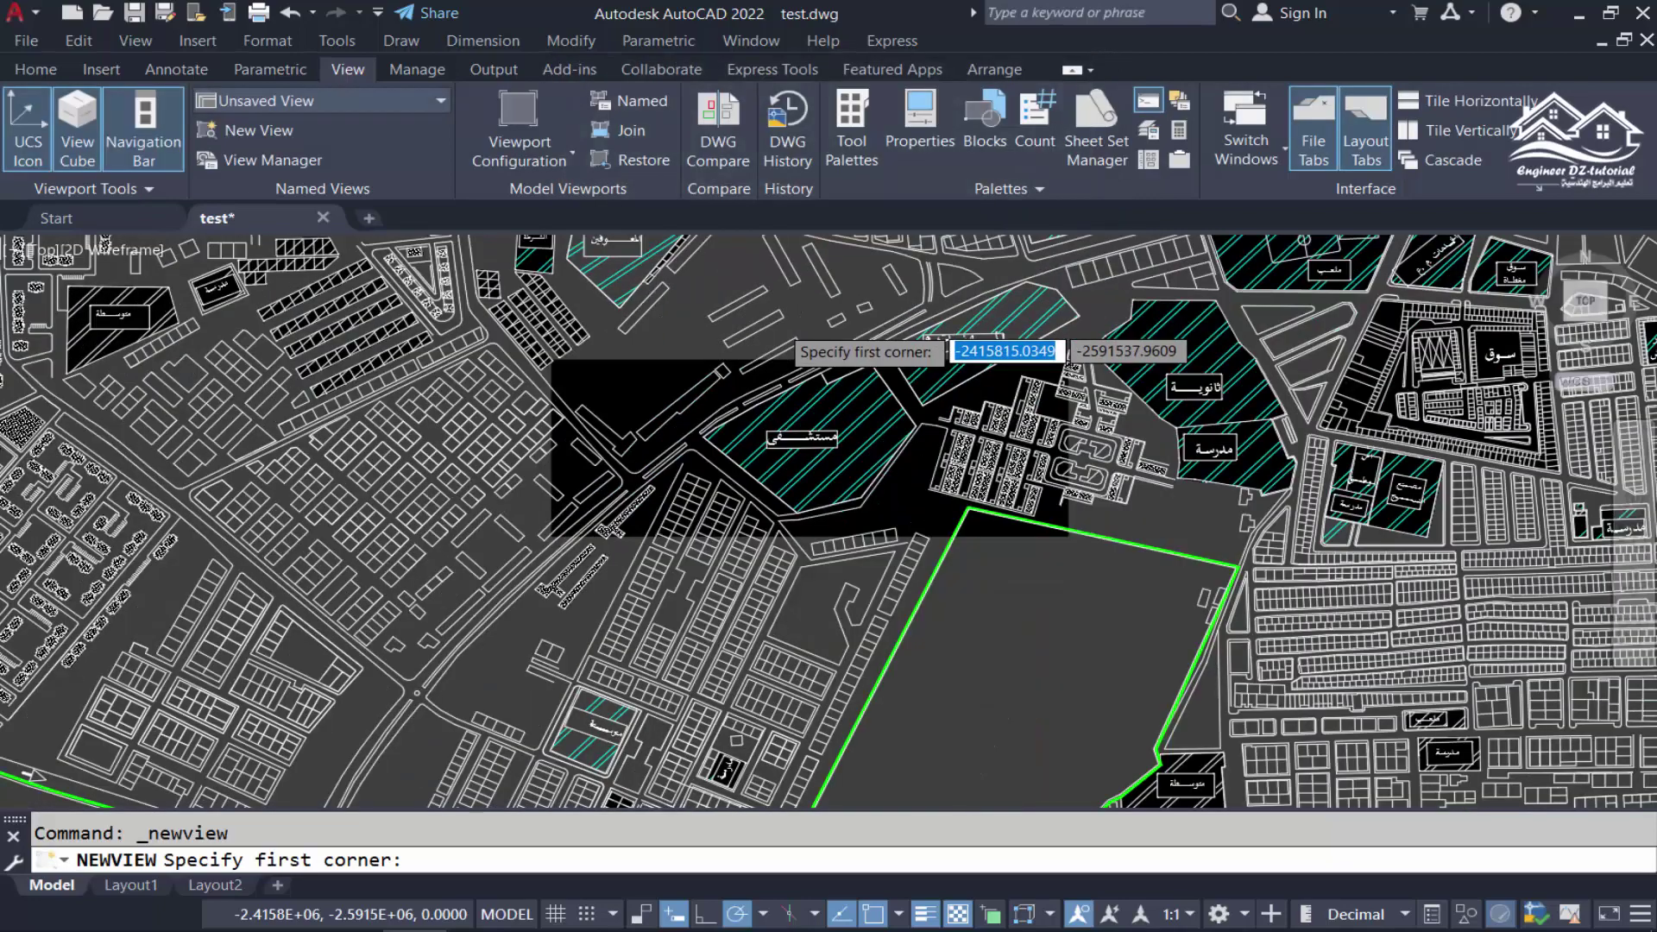
scroll(812, 338, down, 3)
scroll(812, 337, down, 3)
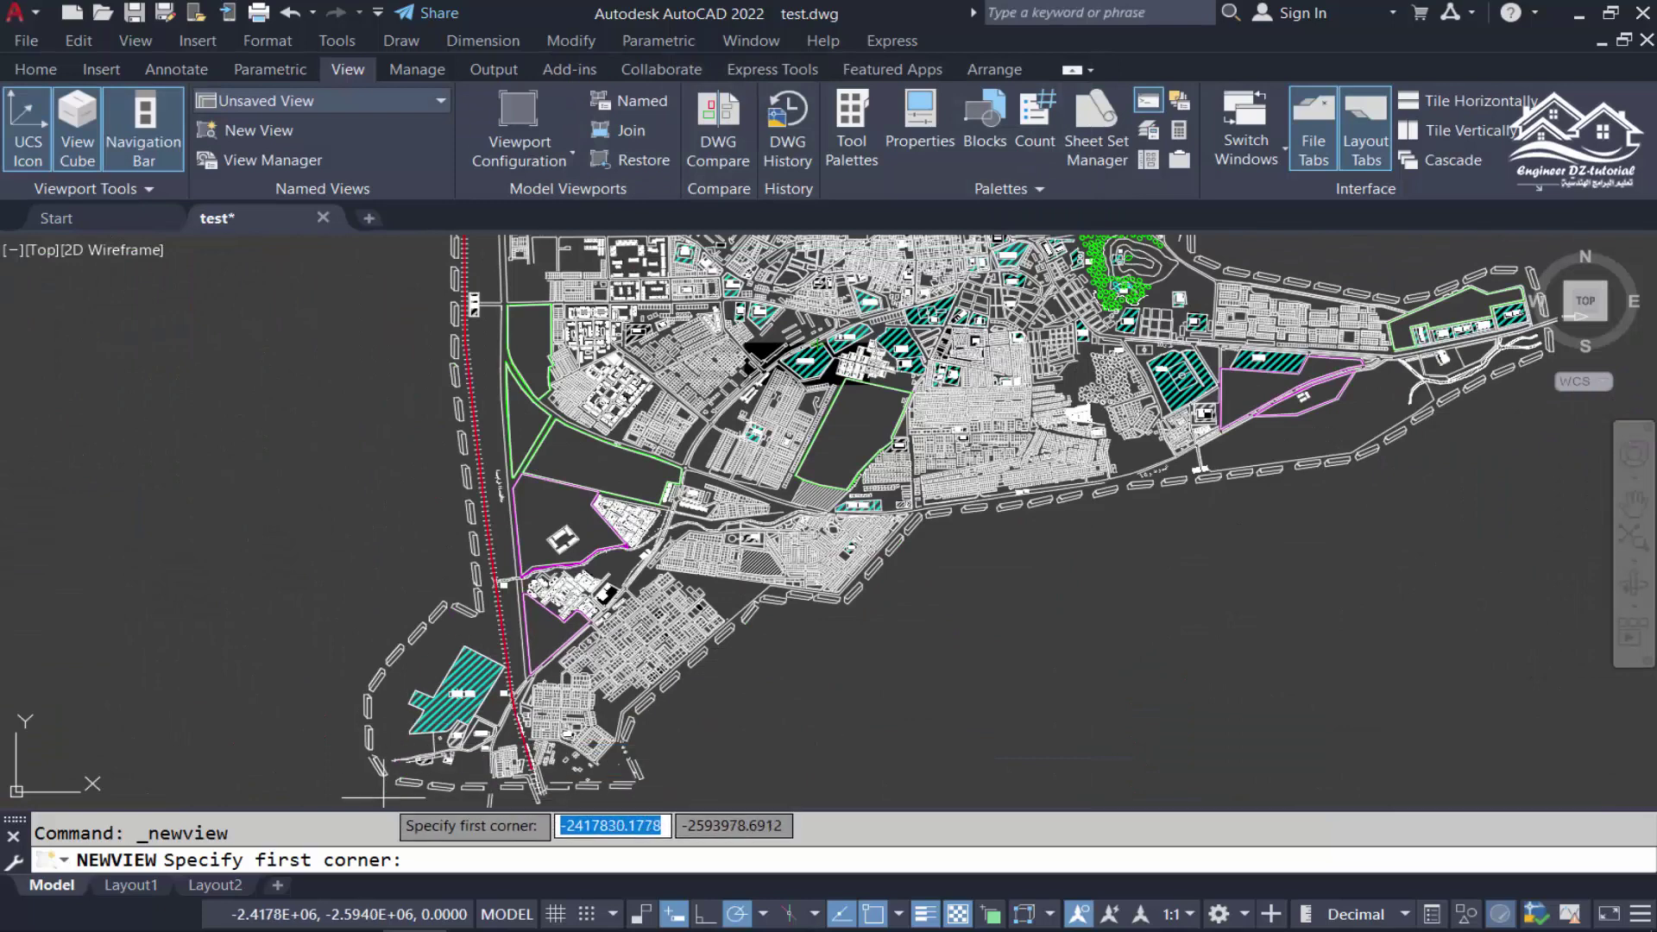
scroll(393, 749, up, 3)
scroll(392, 749, up, 2)
scroll(392, 749, up, 2)
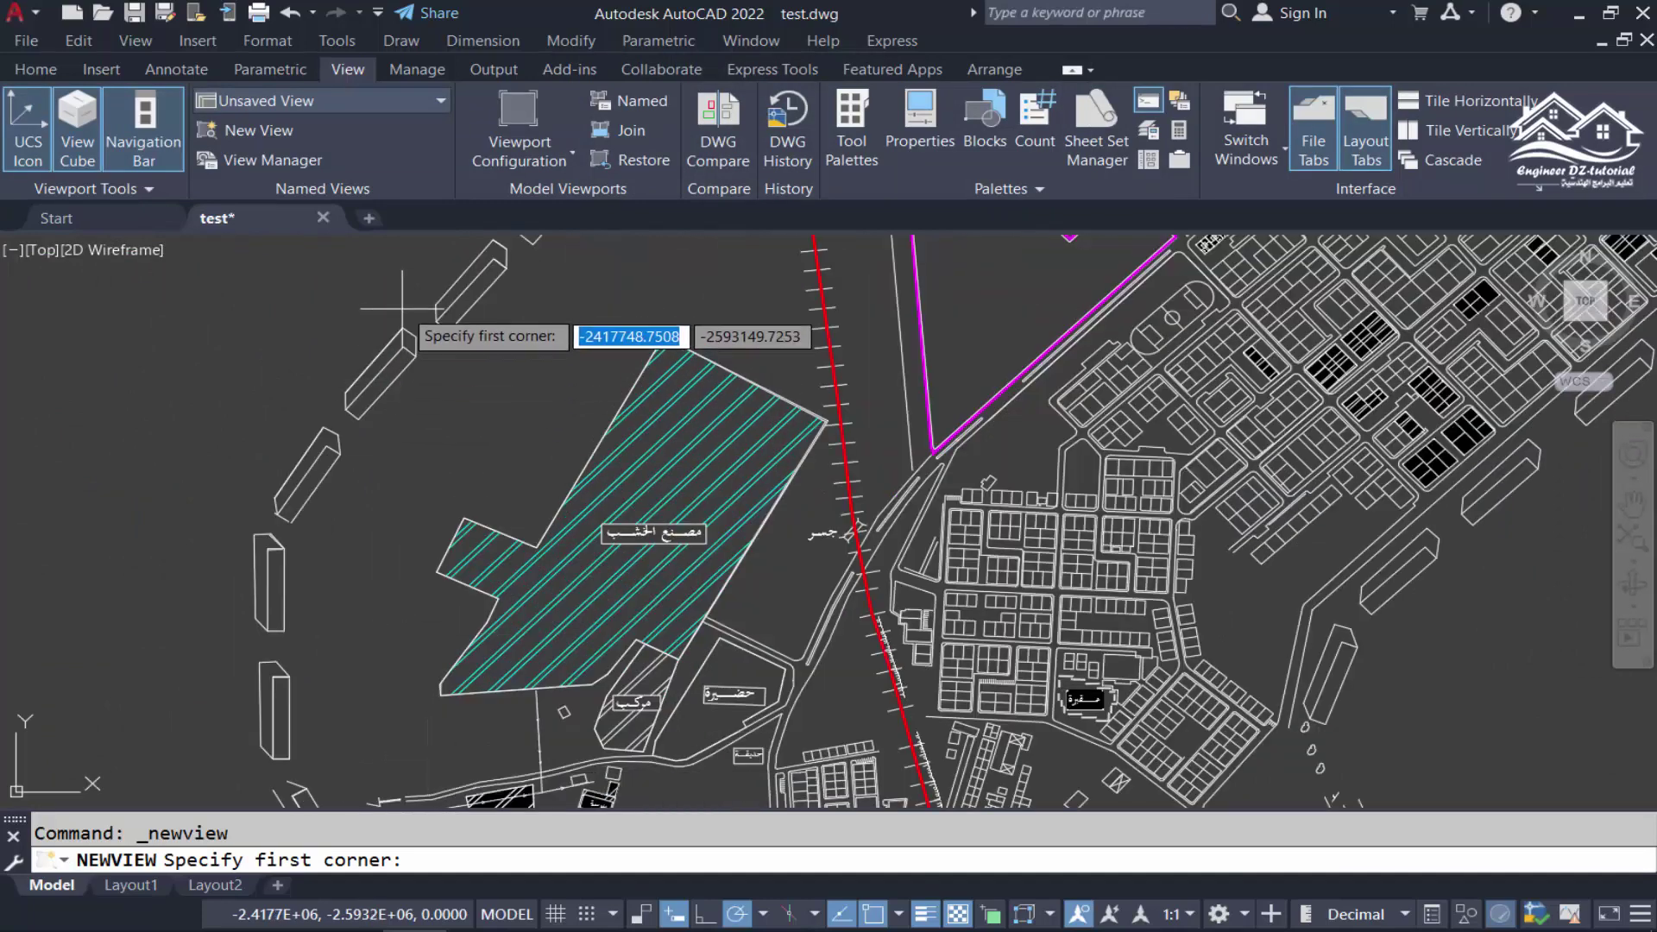
click(379, 290)
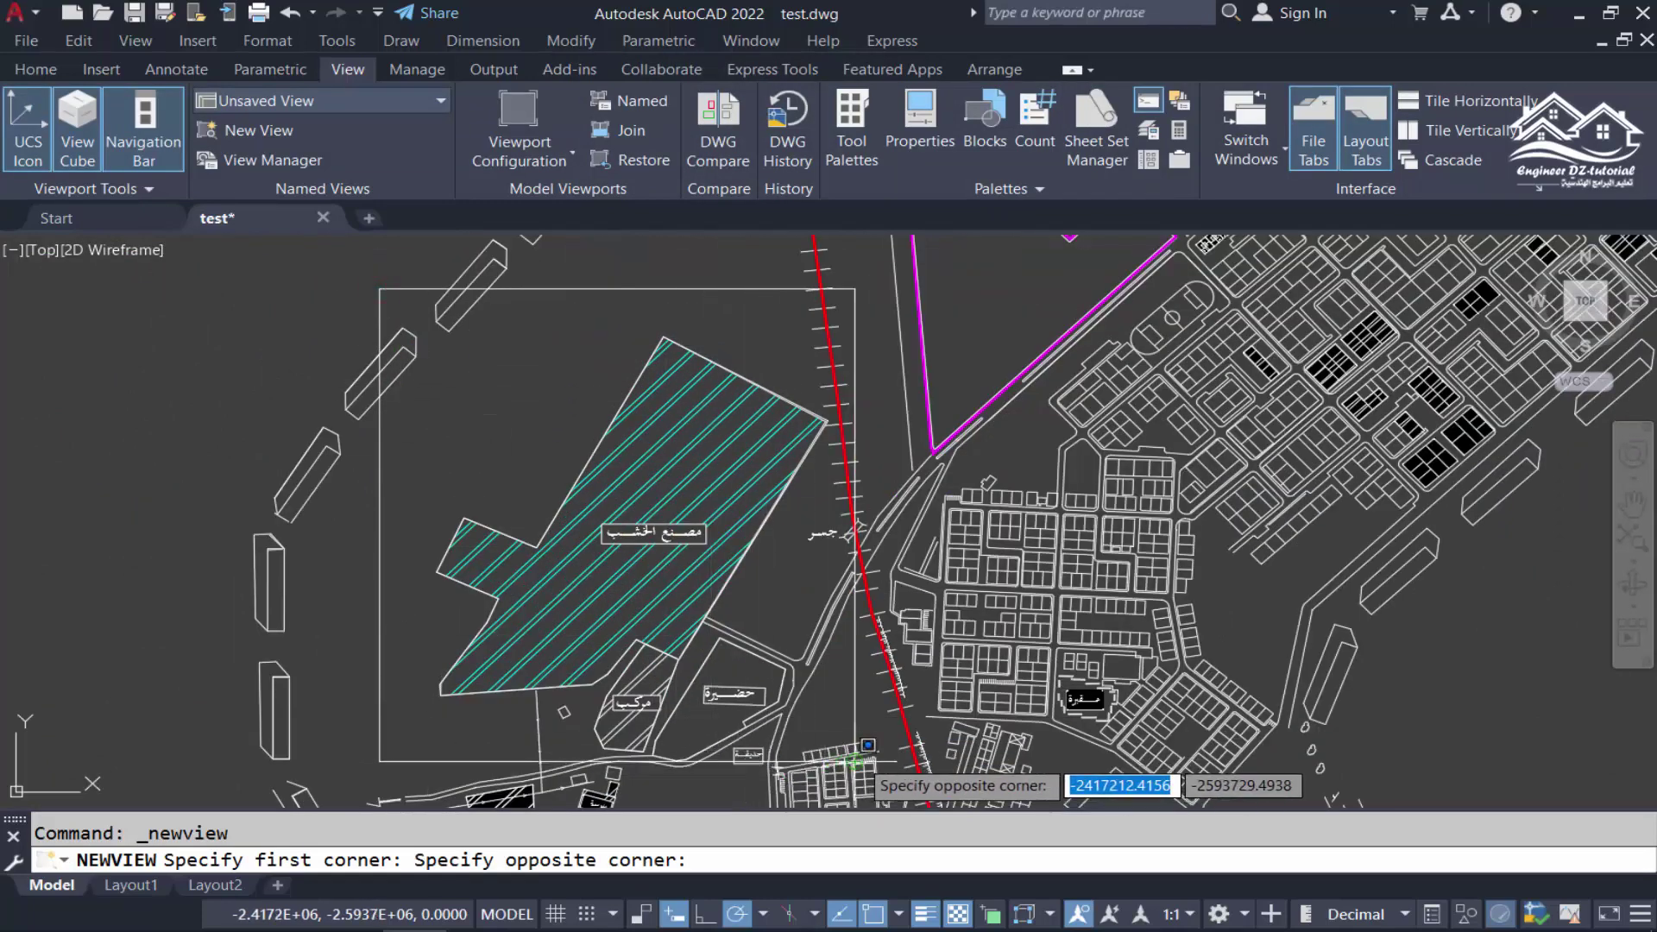
click(854, 760)
key(Return)
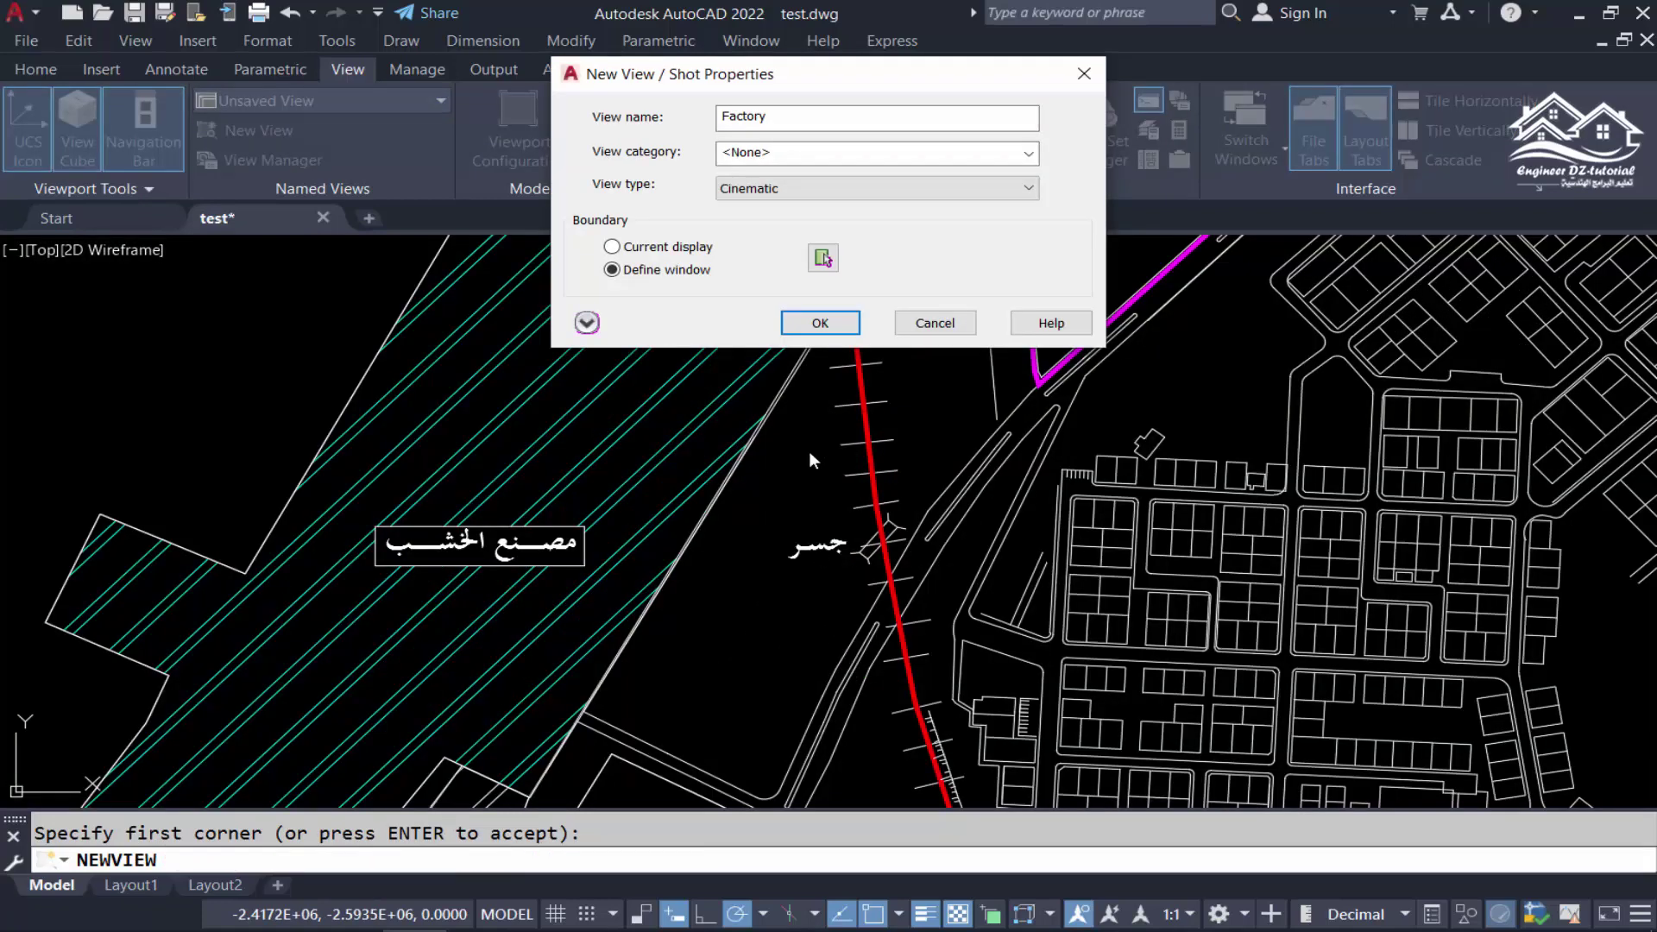
click(821, 323)
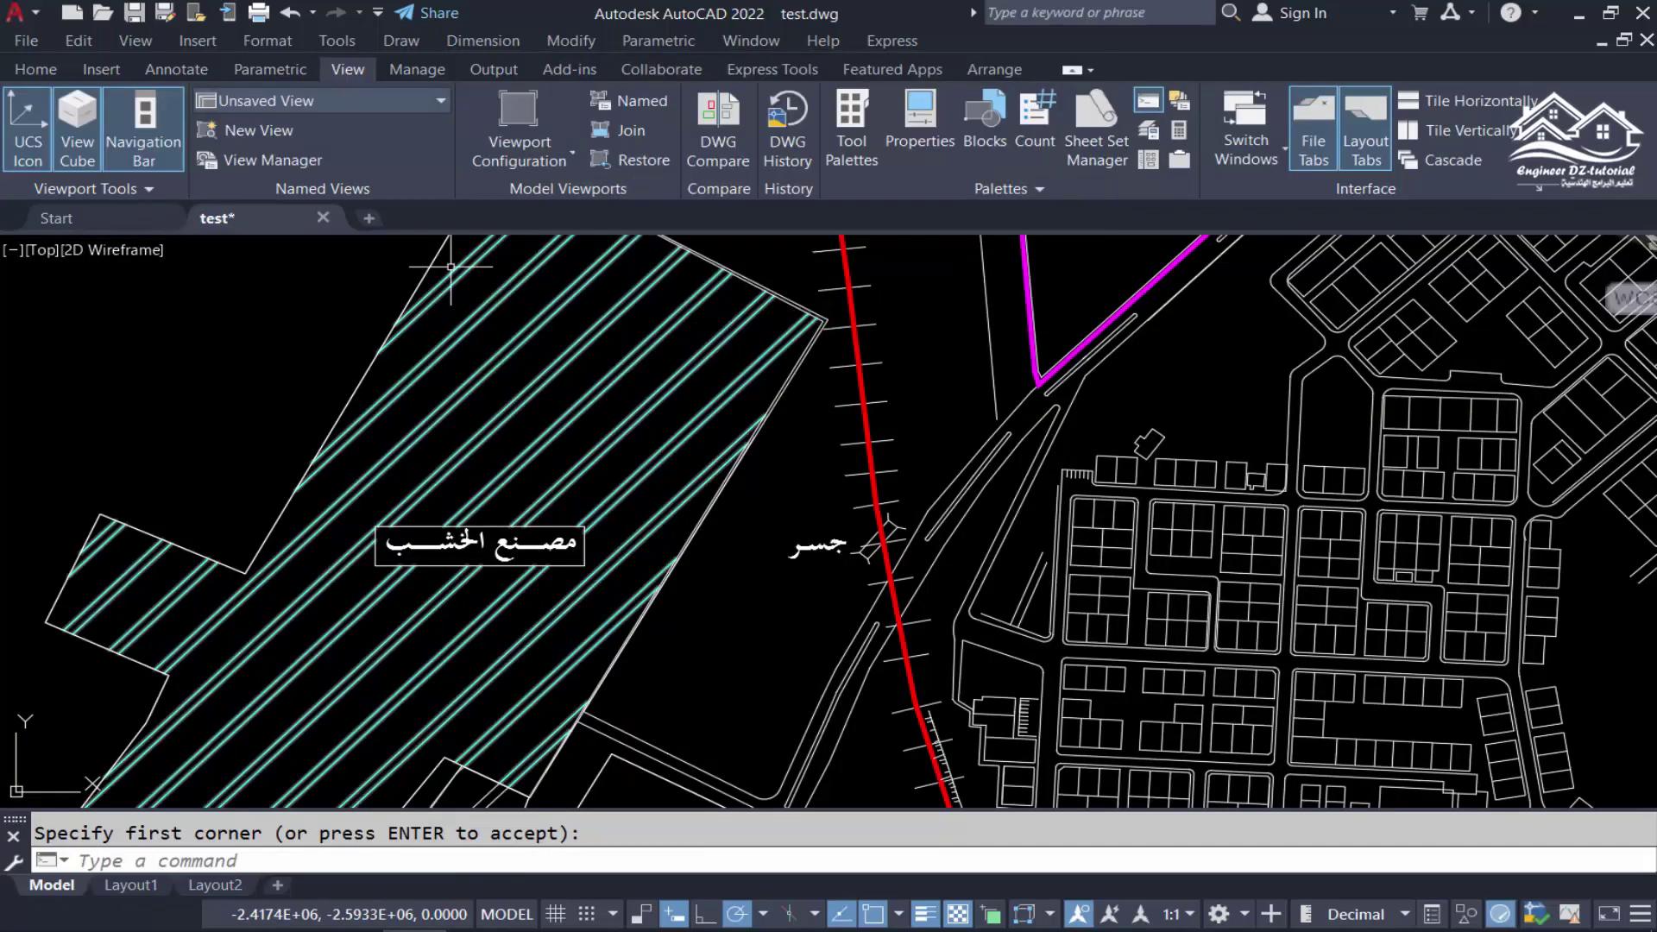
Open and dismiss the Named Views list, cancelling any pending command.
click(386, 97)
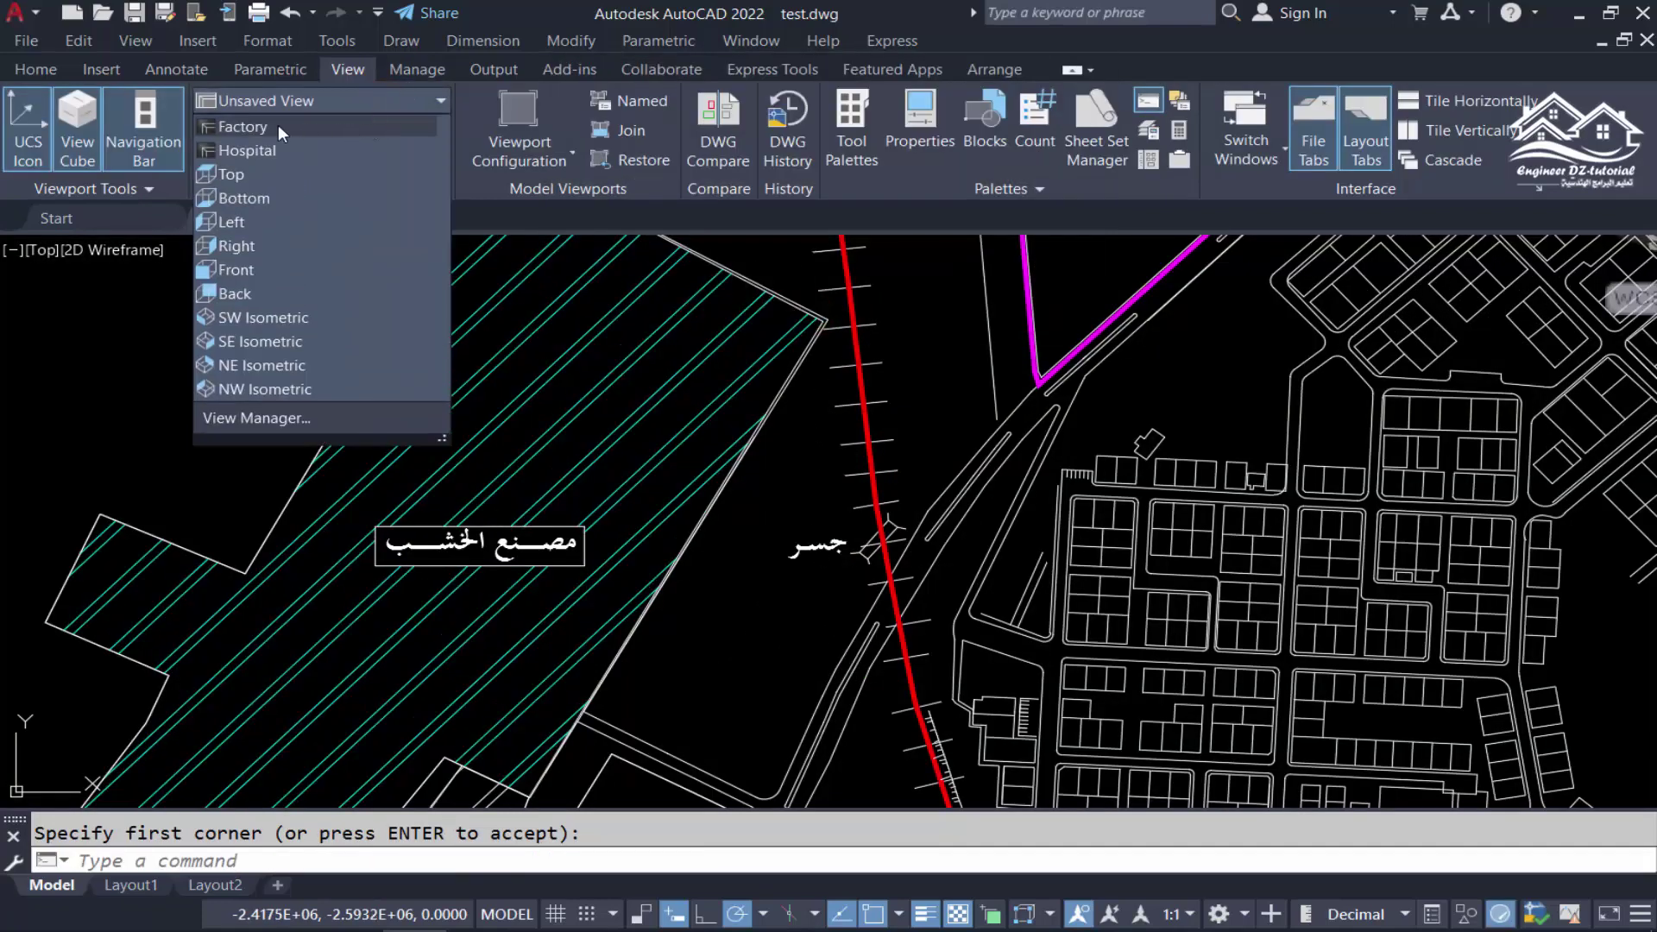
key(Escape)
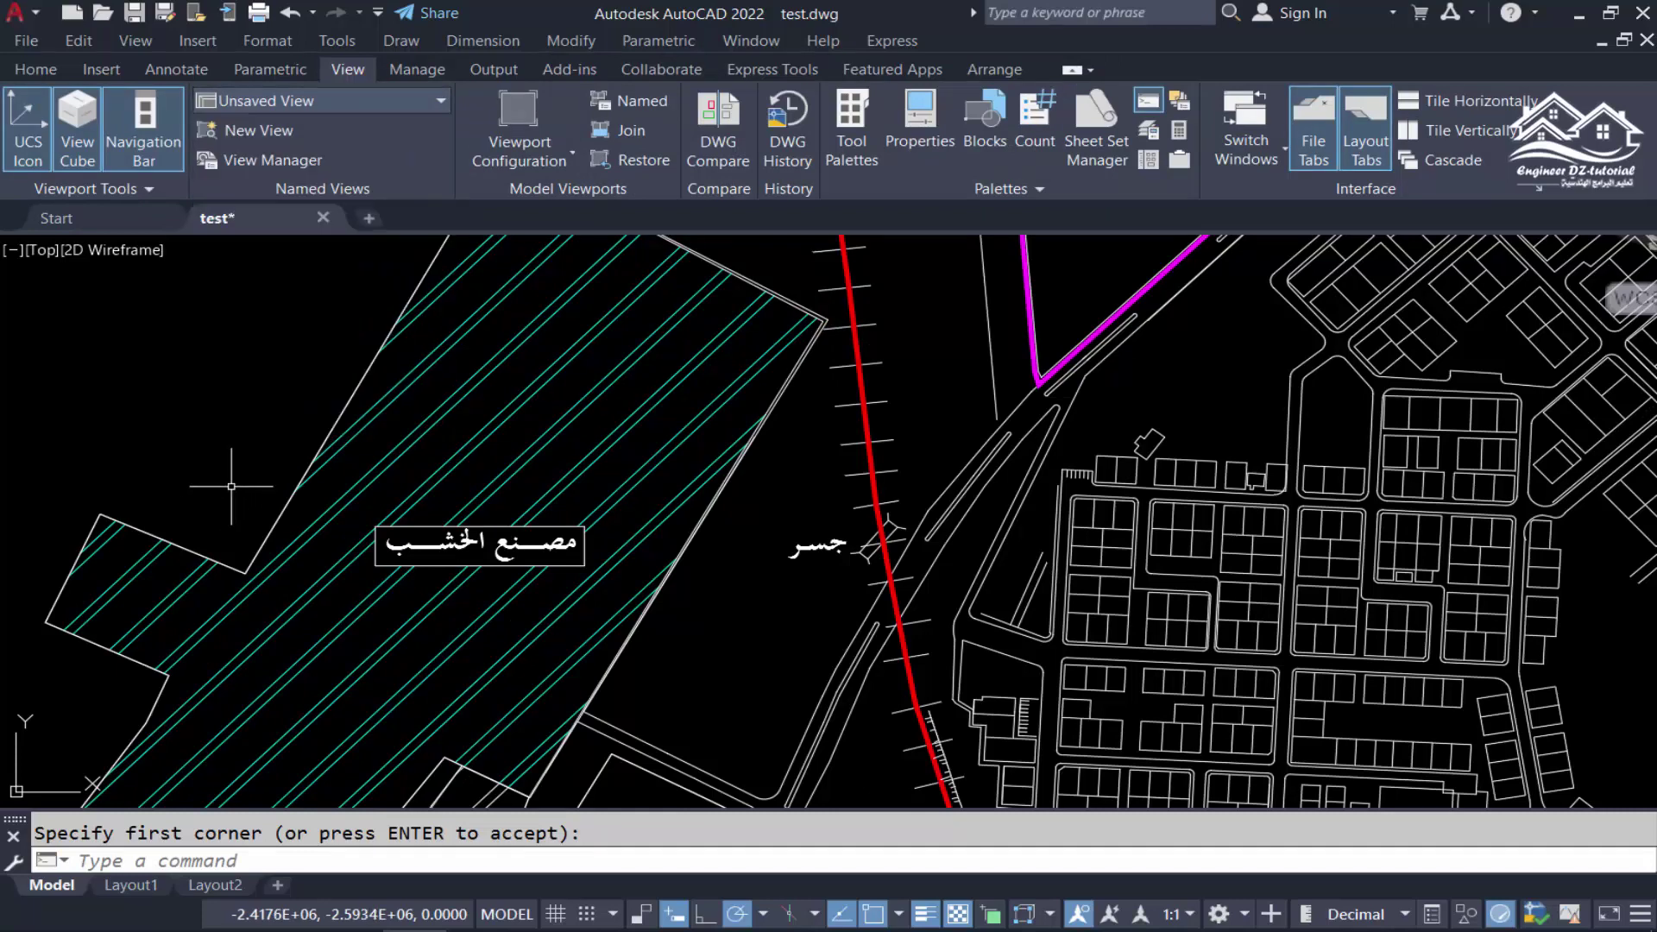
key(Escape)
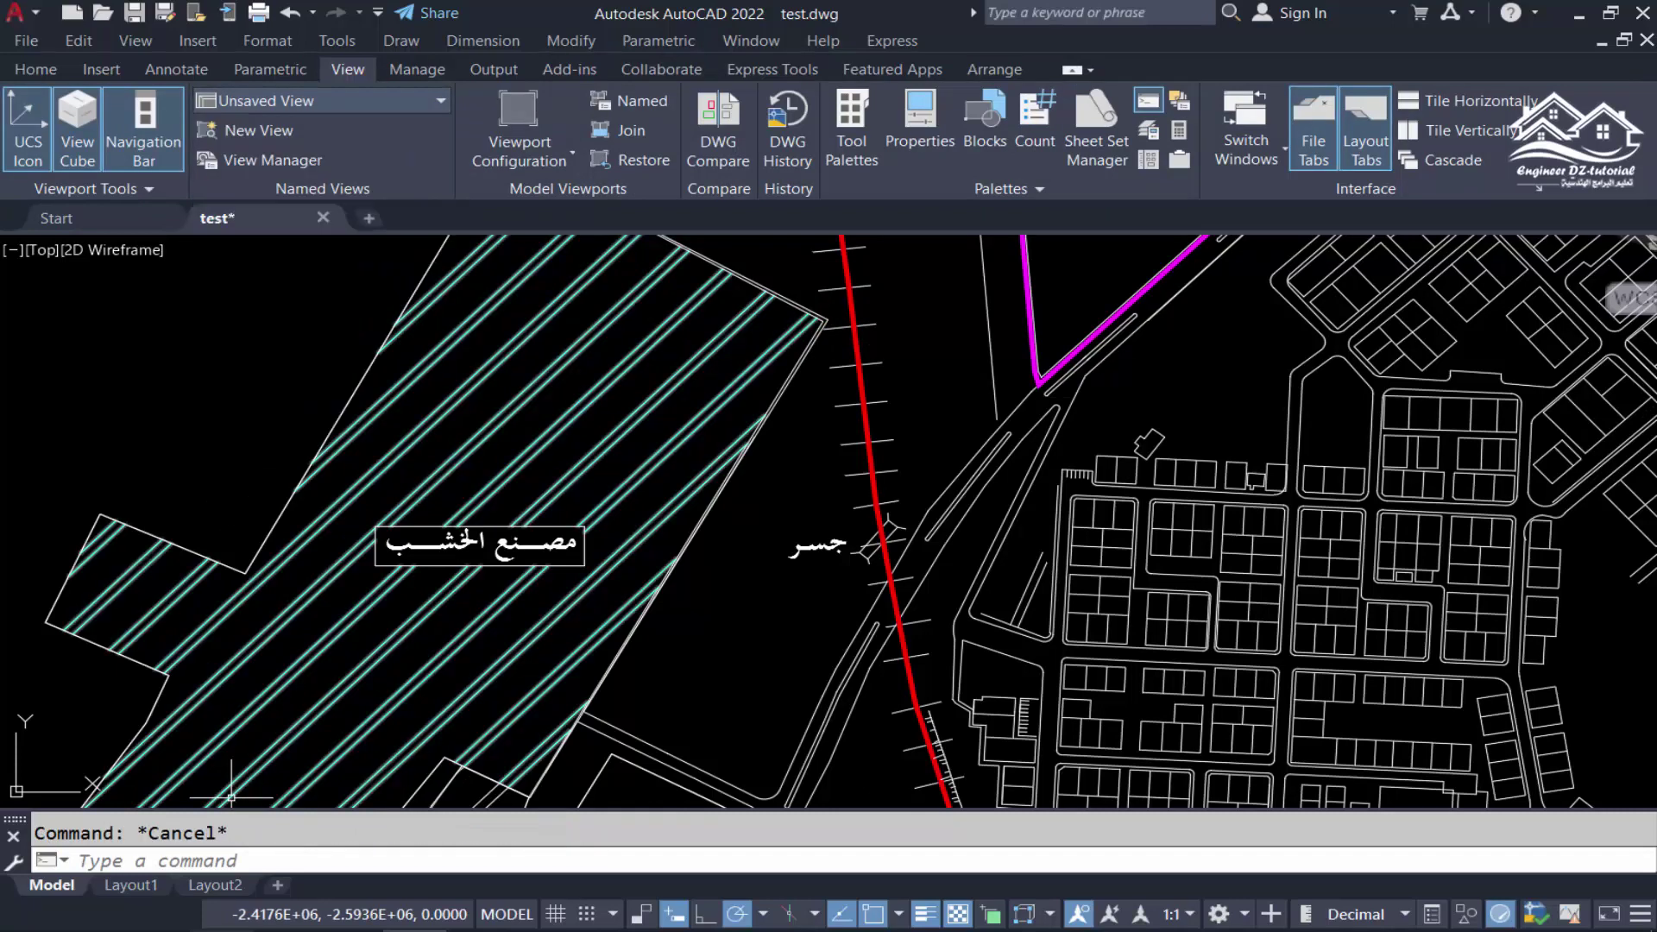
Start a new Recorded Walk view named Cemetery, to be framed by a window on the map.
click(301, 870)
text(v)
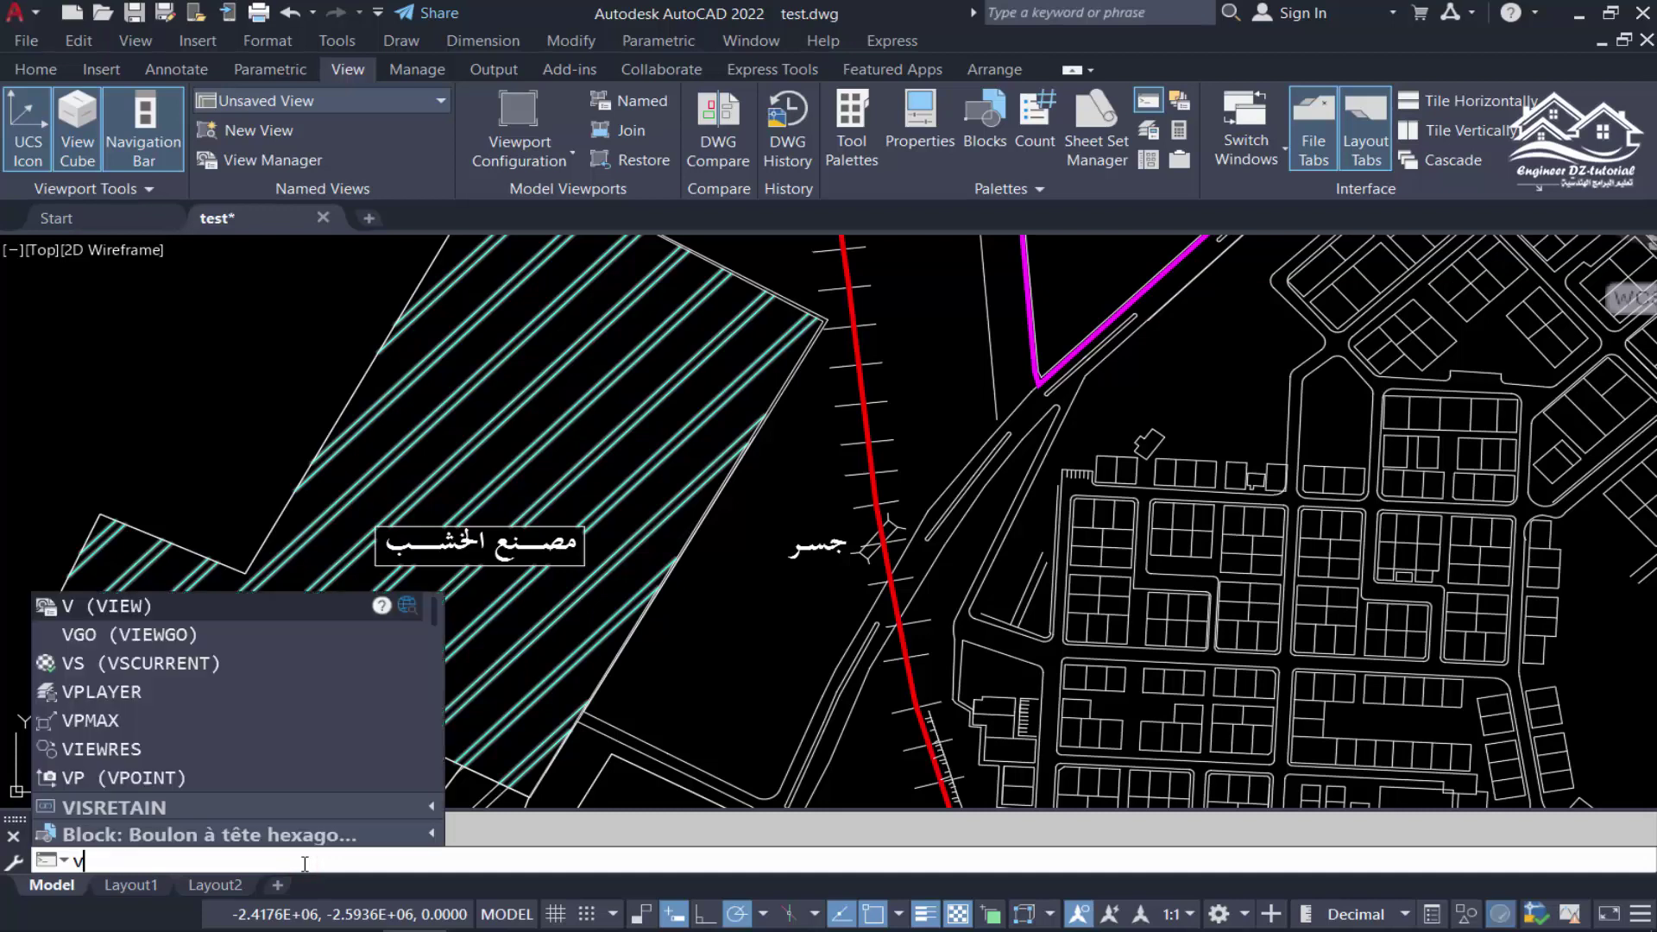
key(Return)
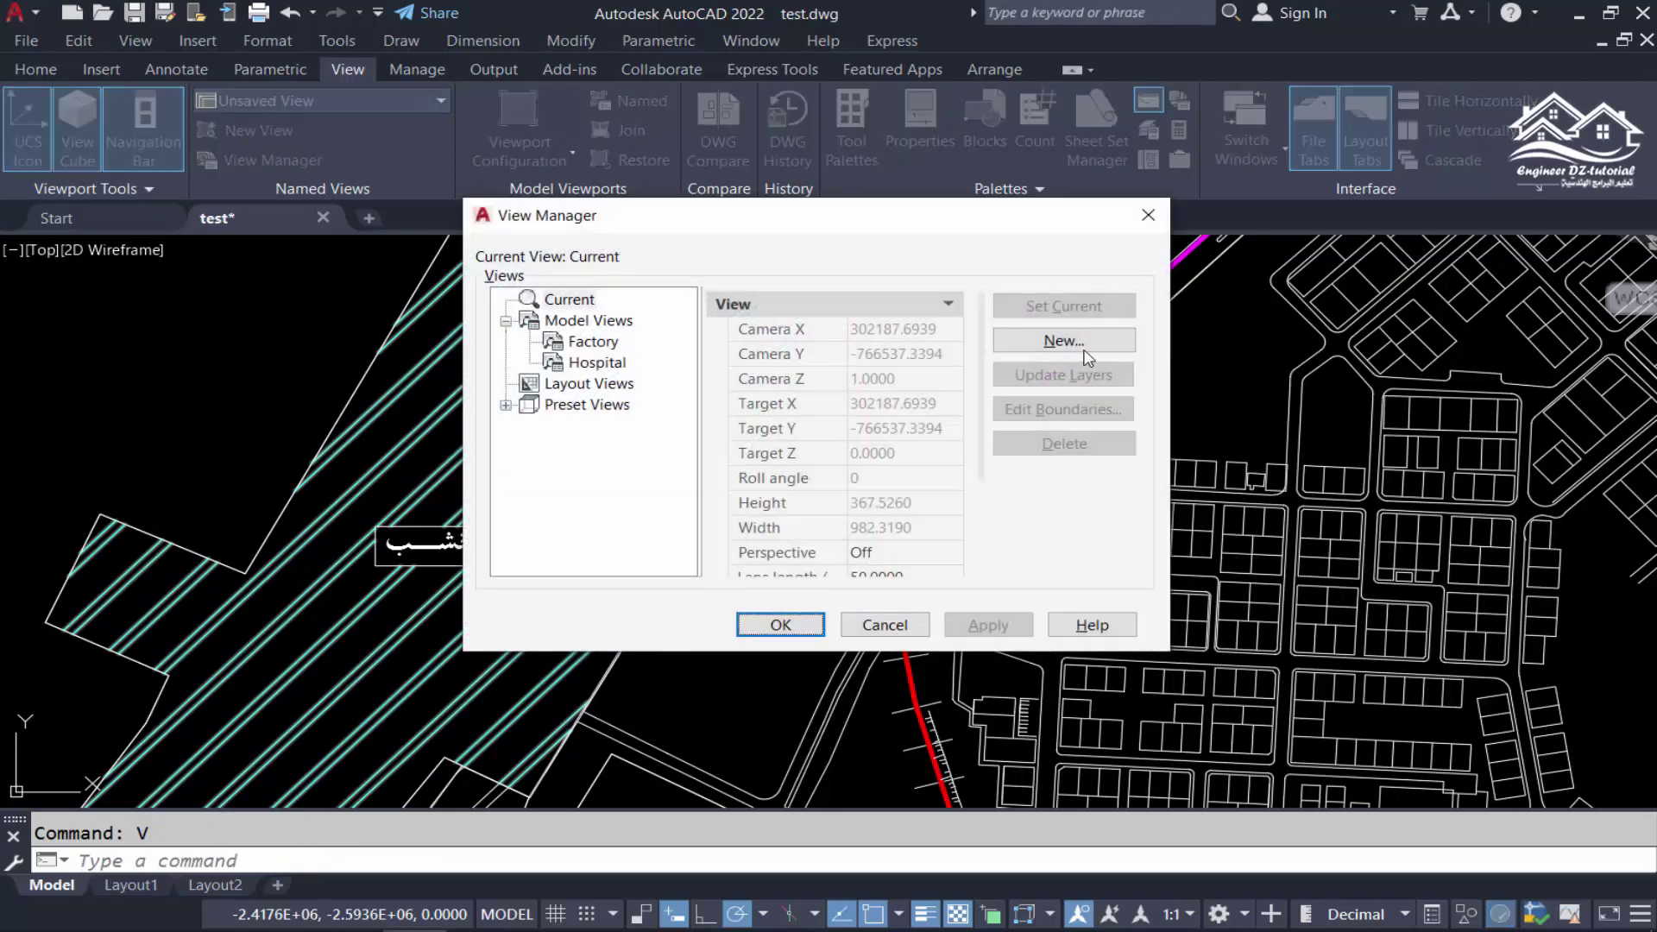
click(1070, 340)
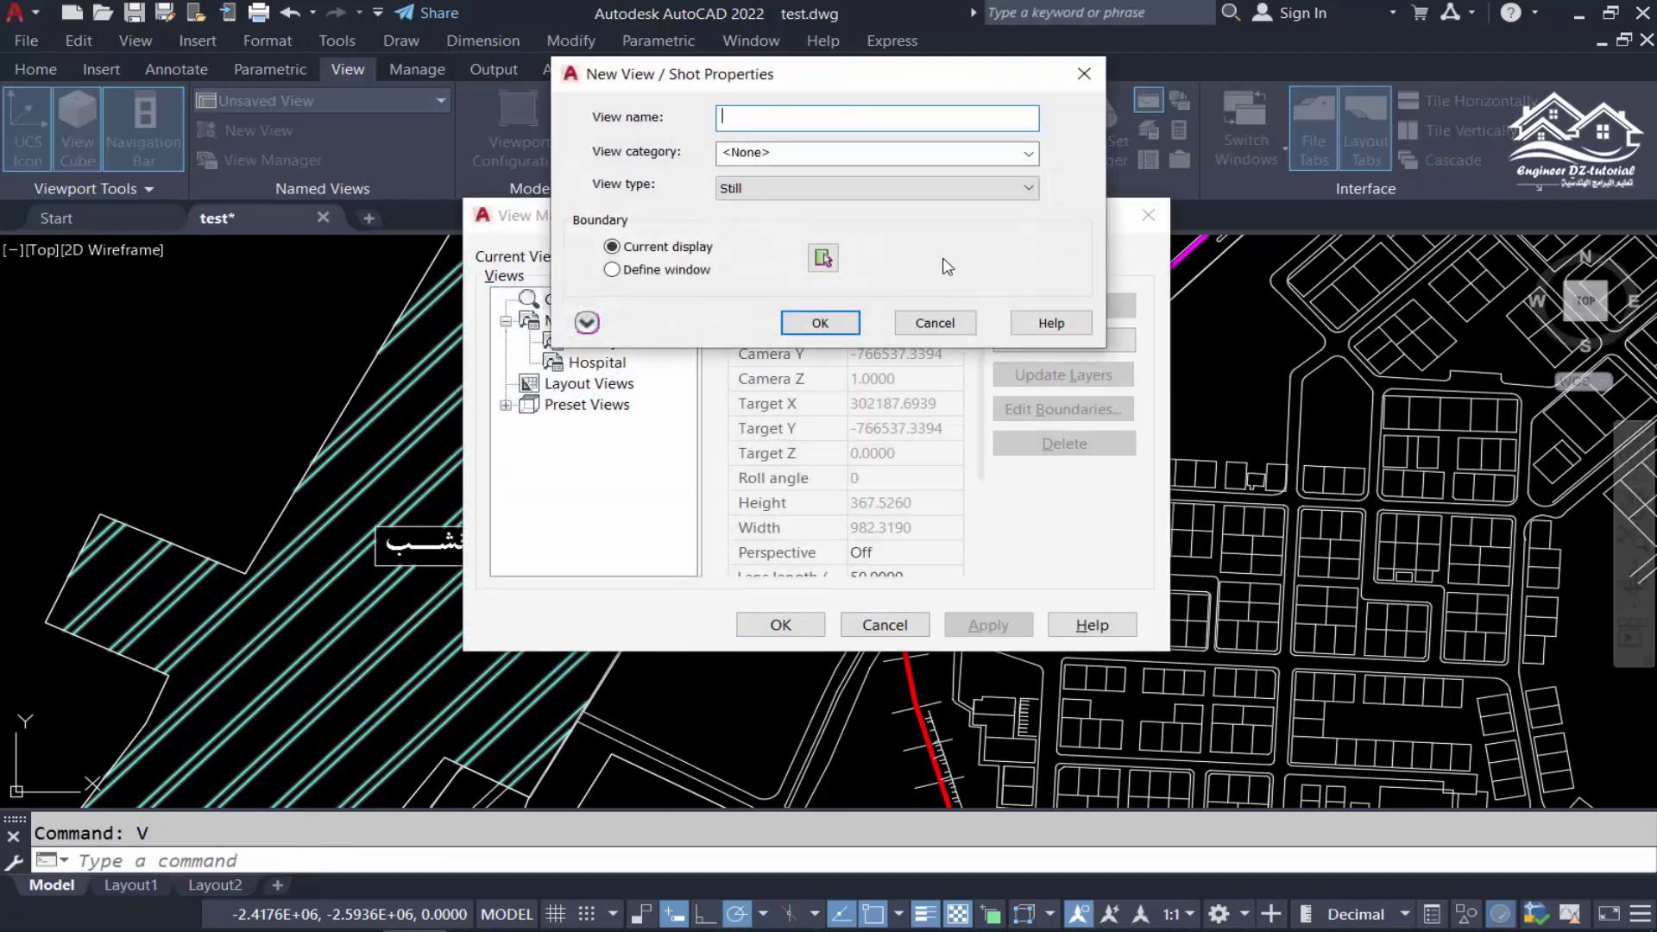
click(848, 118)
text(Cemetery)
click(825, 186)
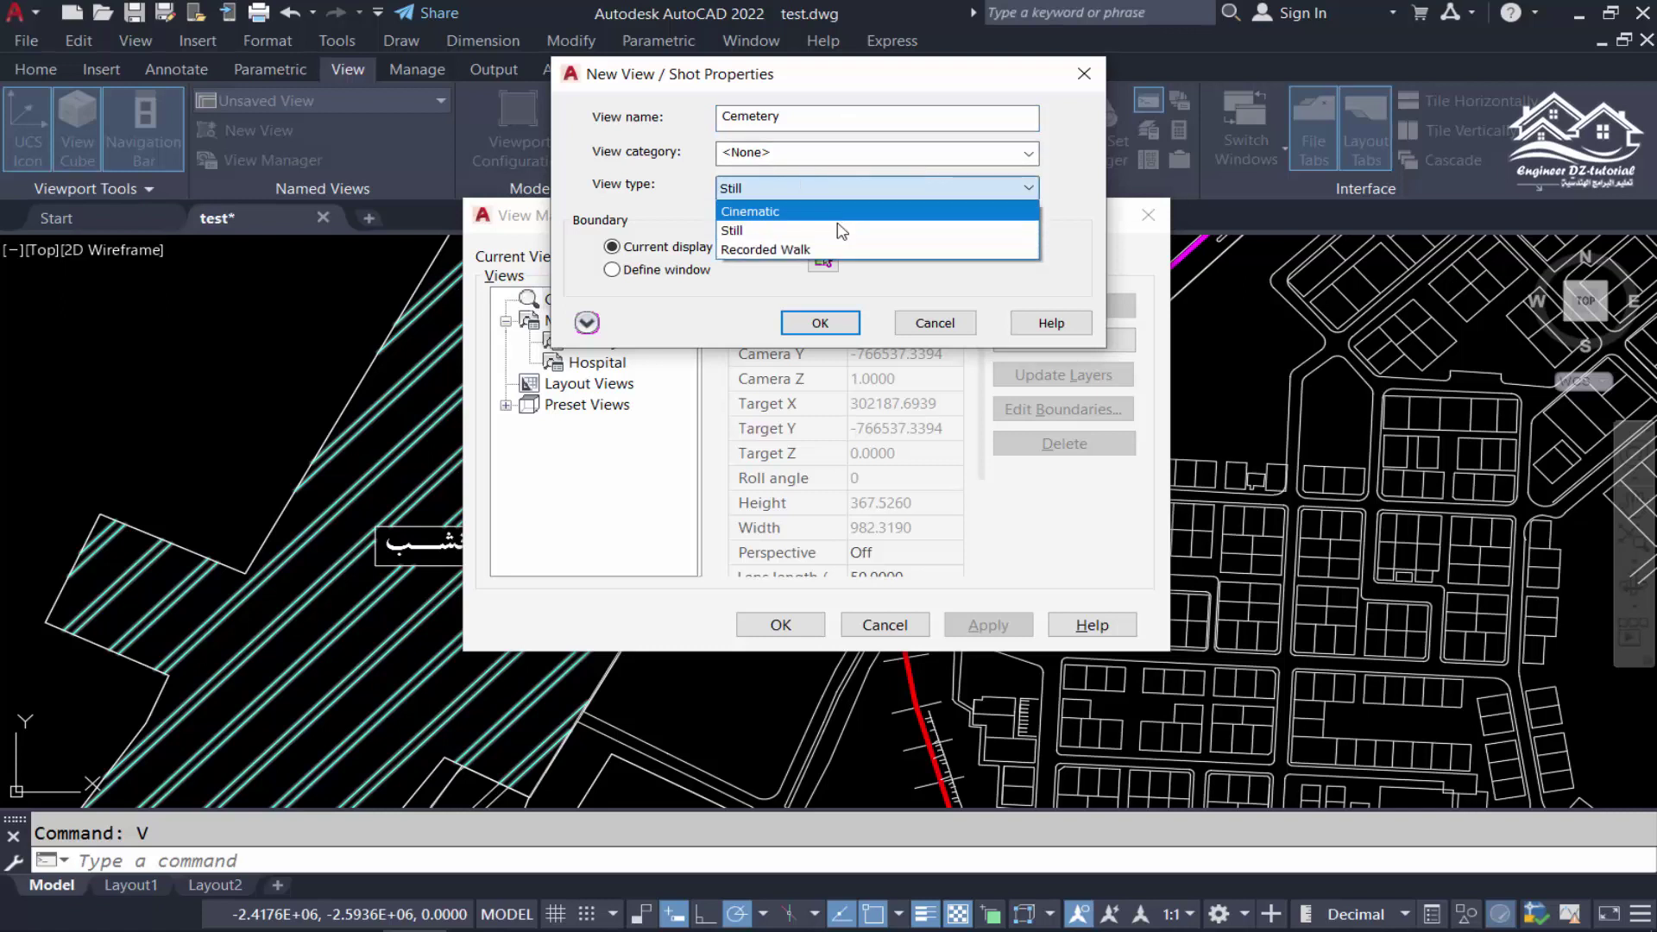
click(910, 250)
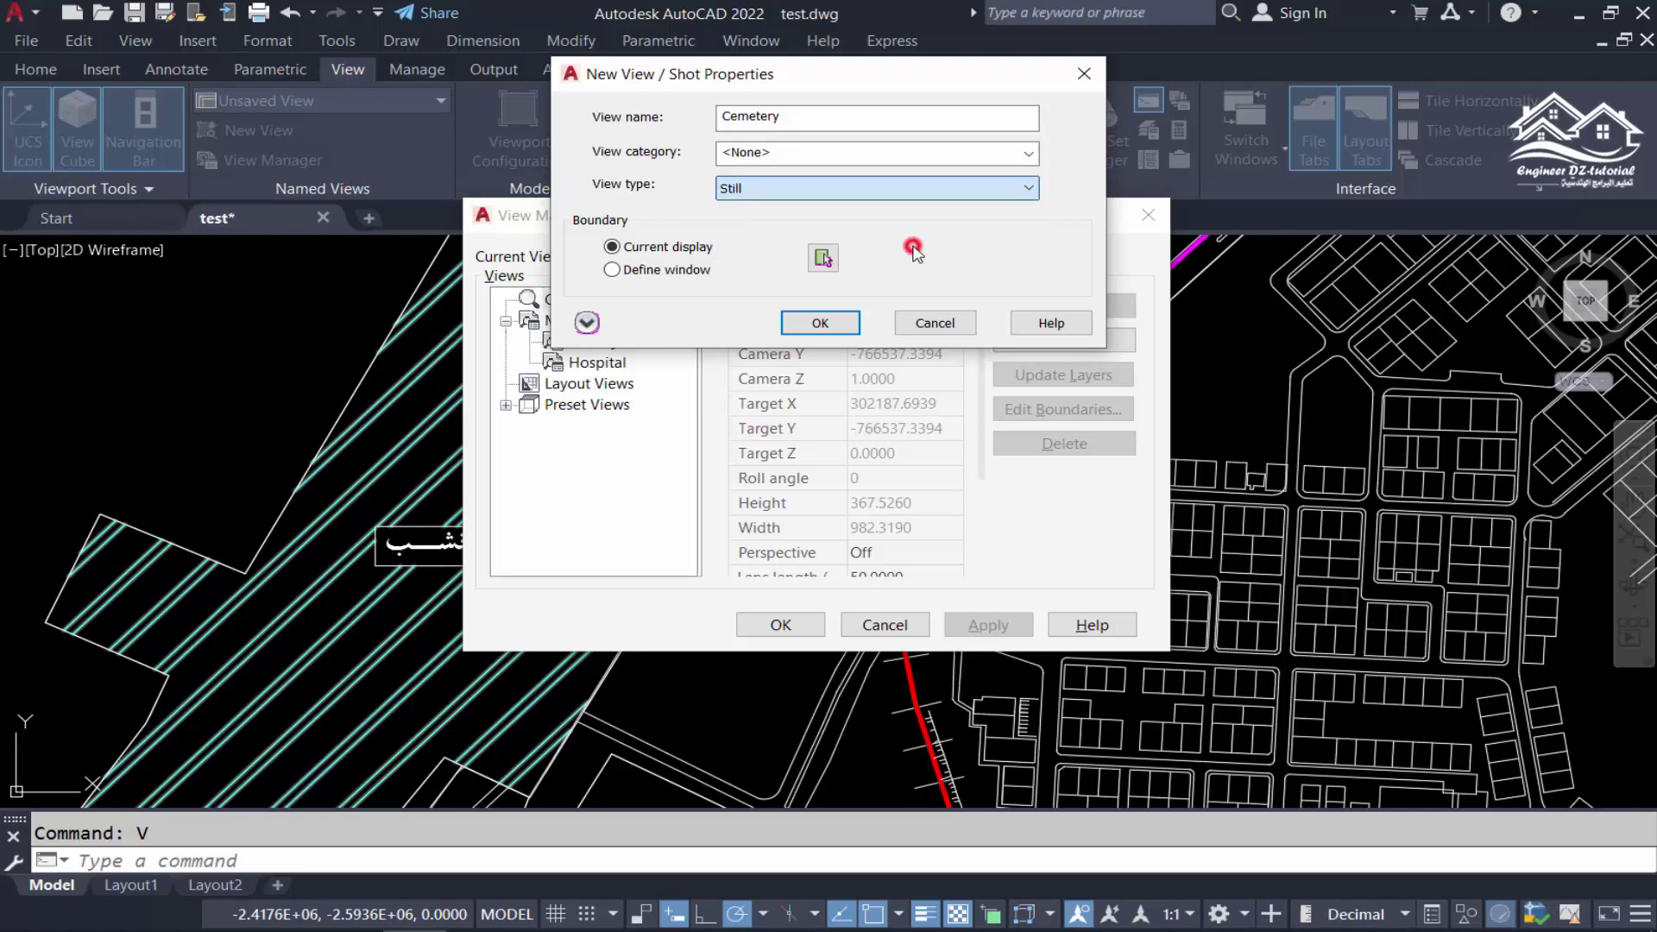
click(823, 257)
Frame the Islamic cemetery parcel with a two-corner window.
scroll(855, 691, down, 2)
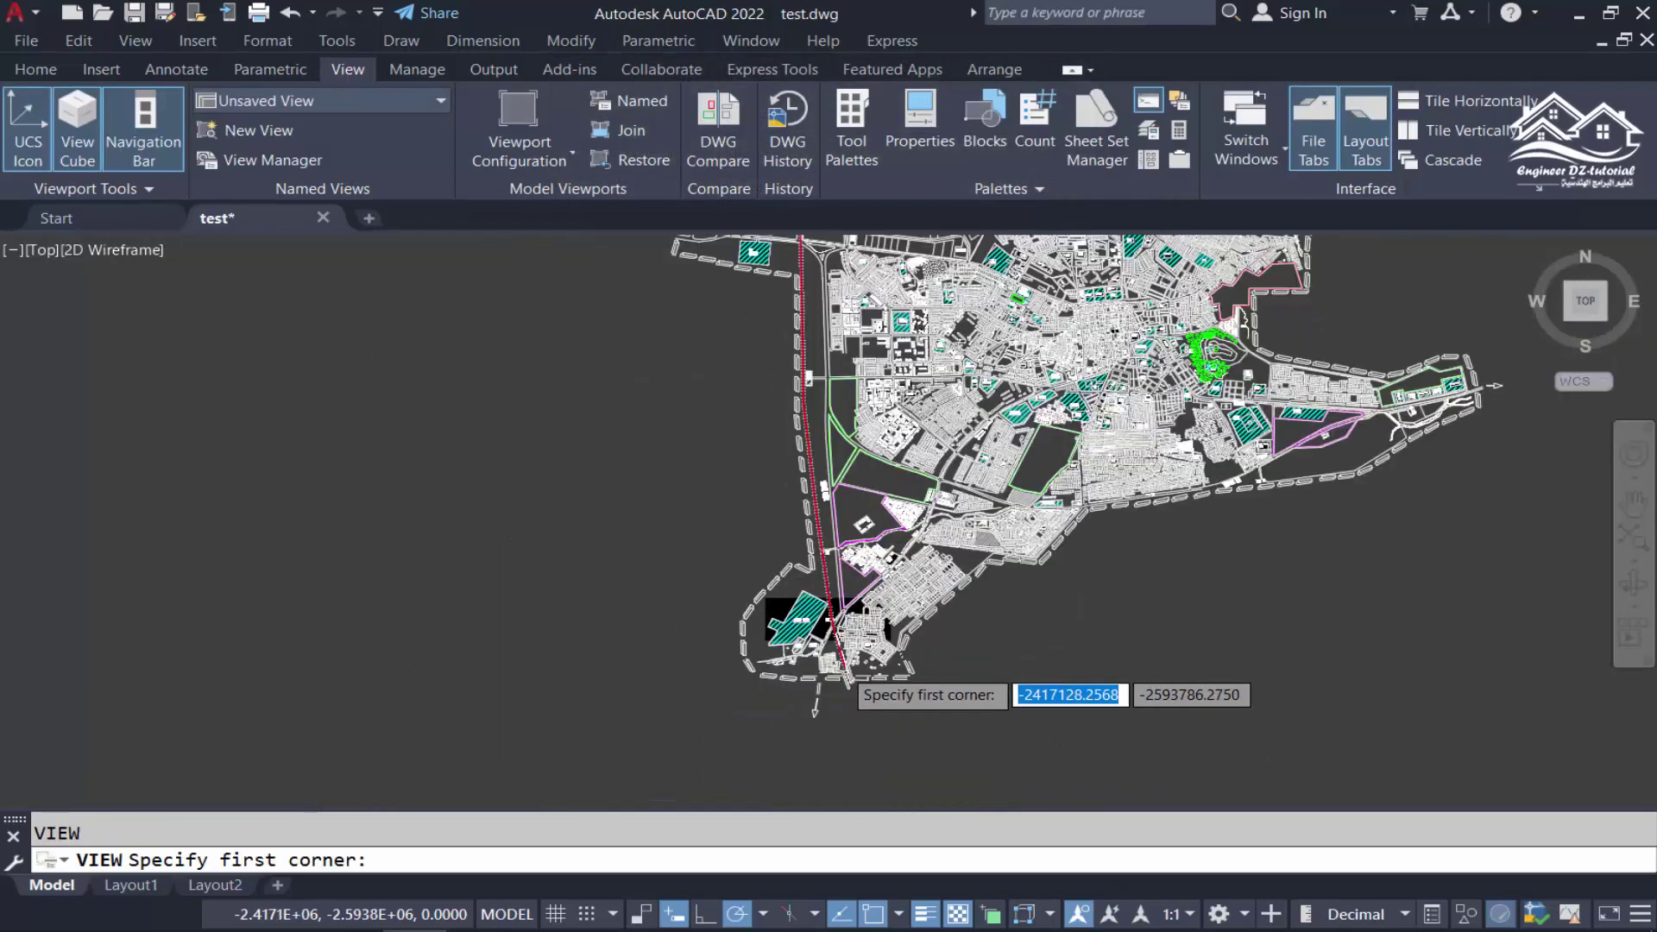
scroll(937, 608, down, 4)
scroll(915, 596, up, 2)
scroll(925, 604, up, 3)
scroll(912, 583, up, 2)
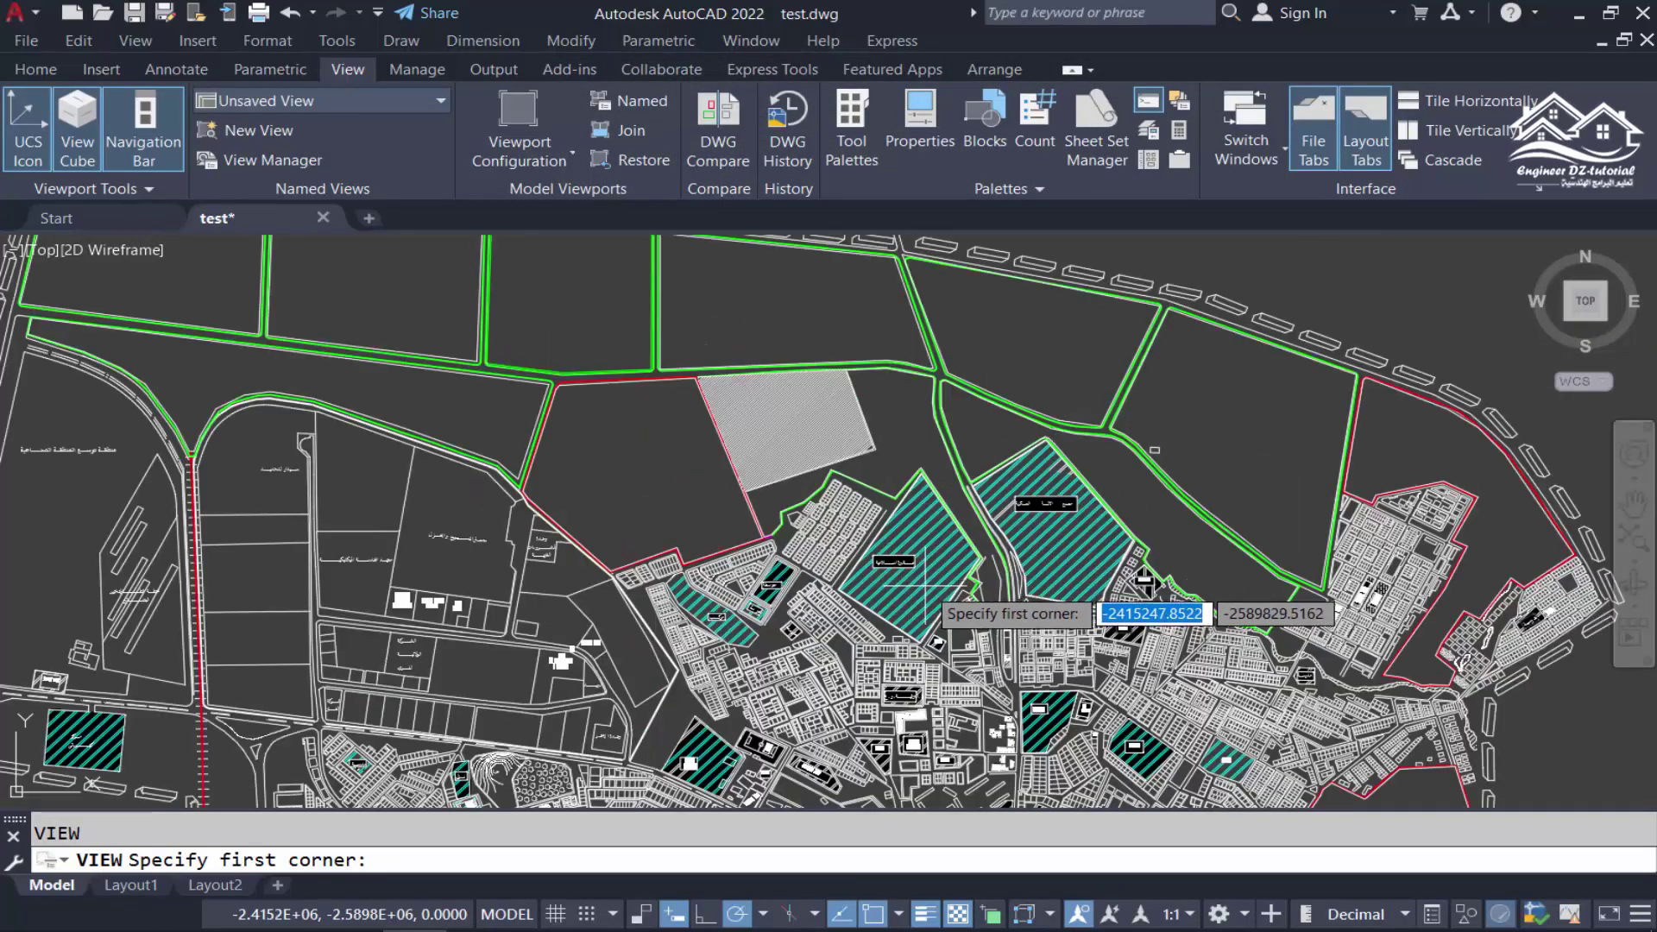
scroll(919, 580, up, 2)
scroll(889, 561, up, 2)
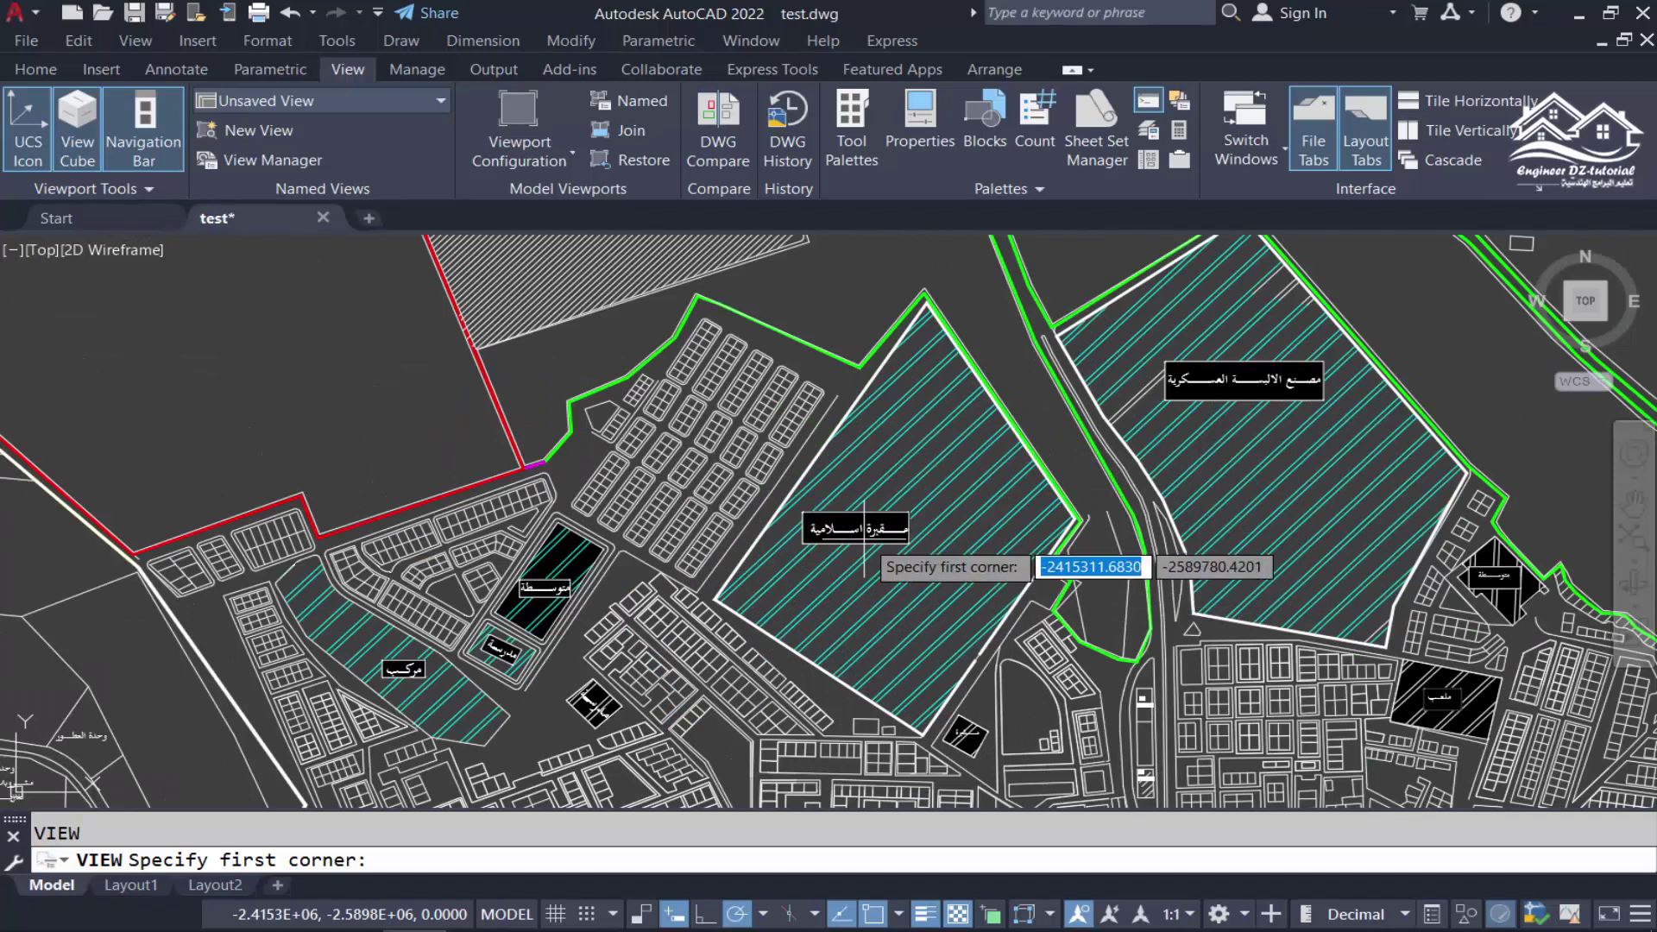
click(615, 264)
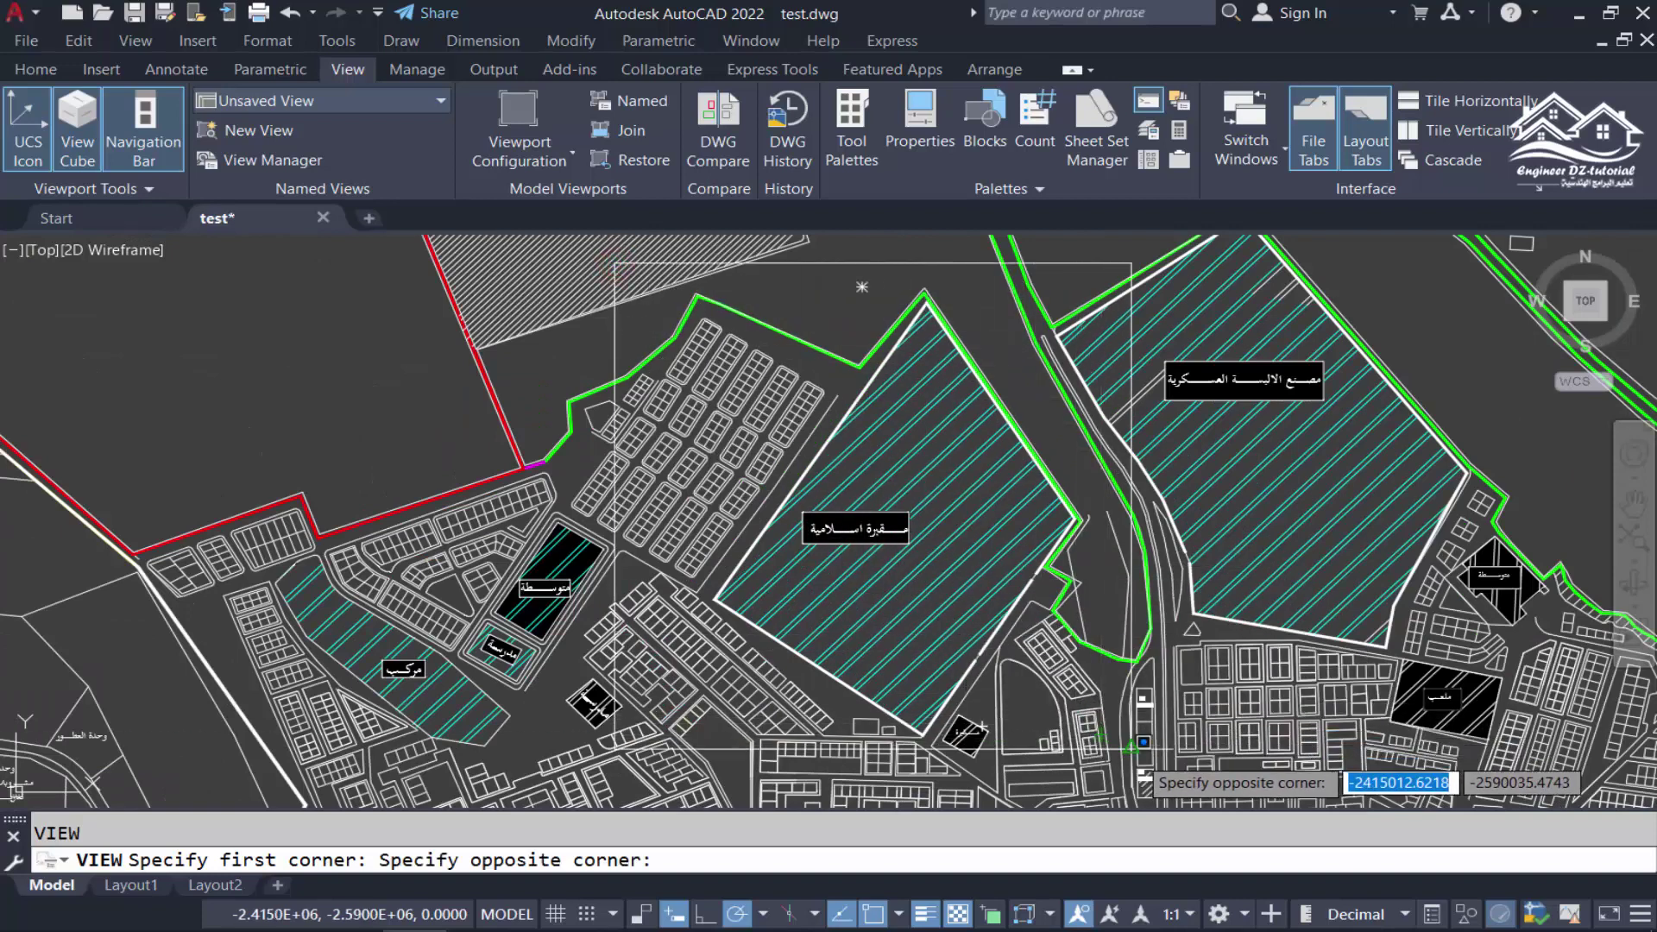
click(1152, 767)
key(Return)
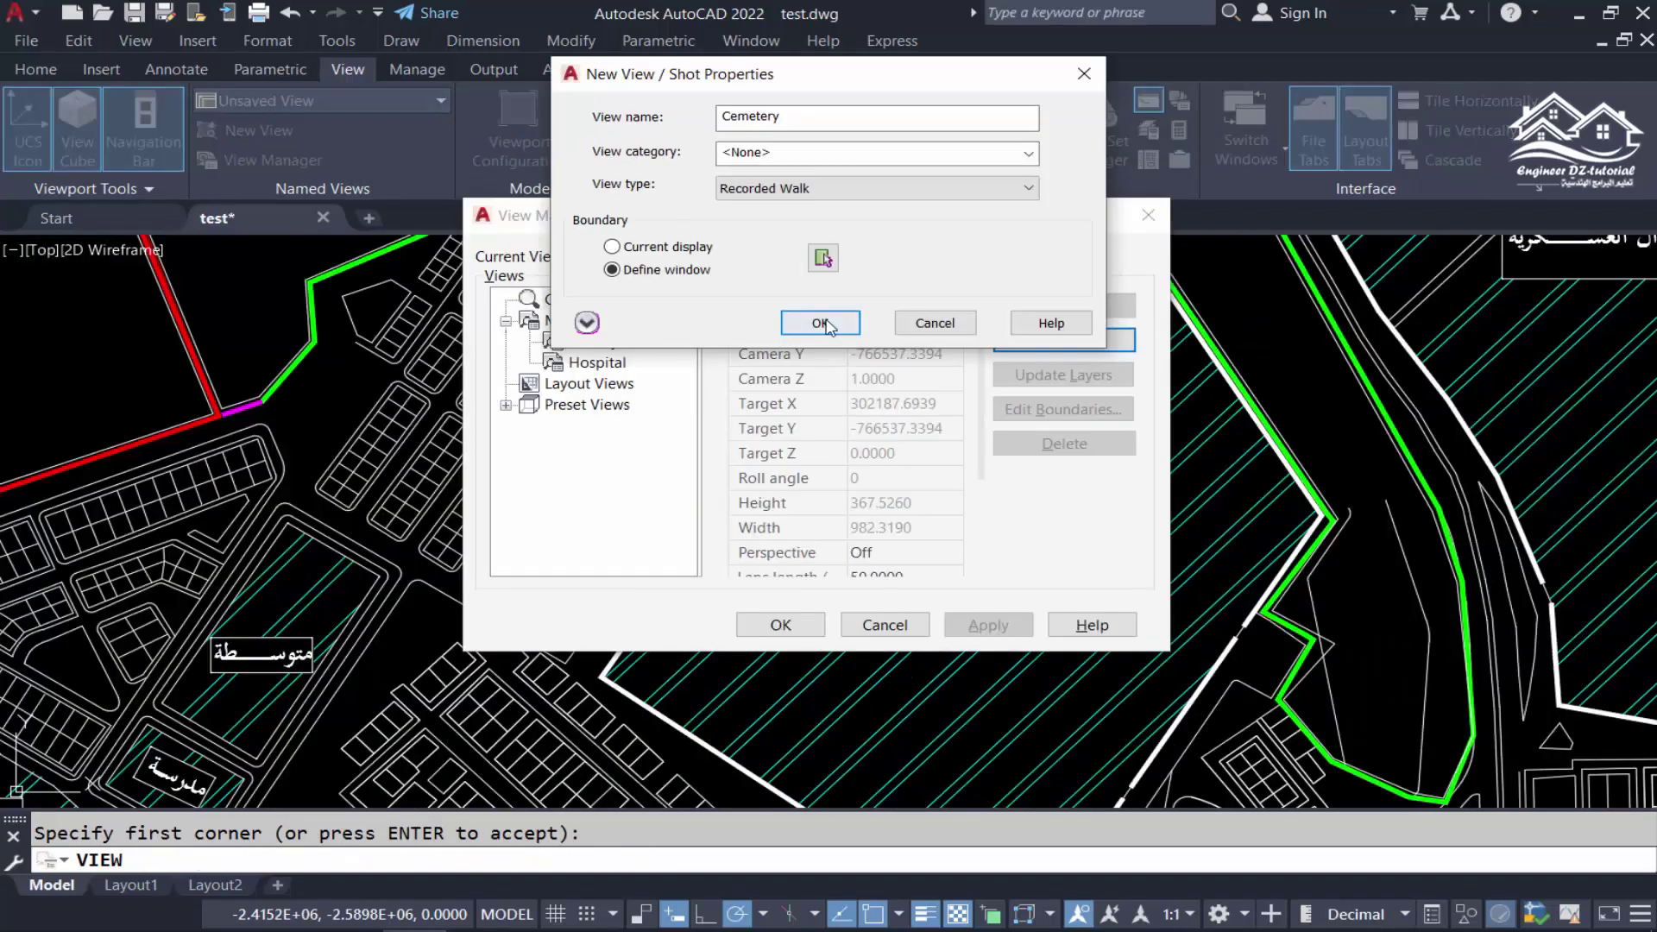
Save the Cemetery view, select it in View Manager and close with OK.
click(820, 323)
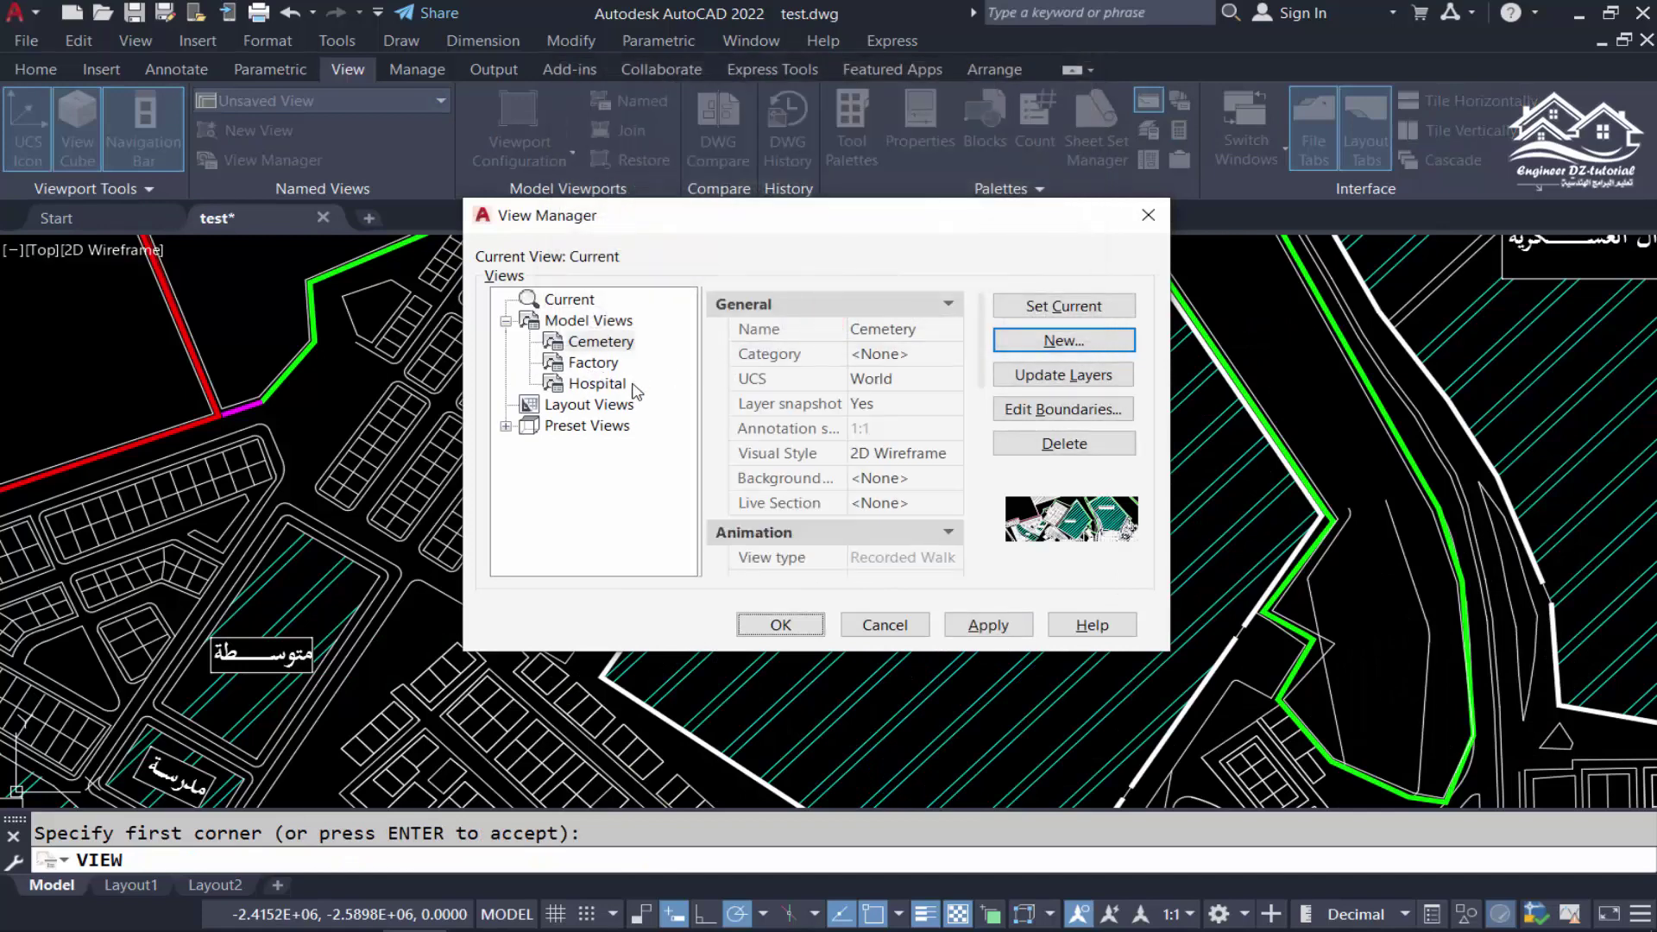
click(602, 343)
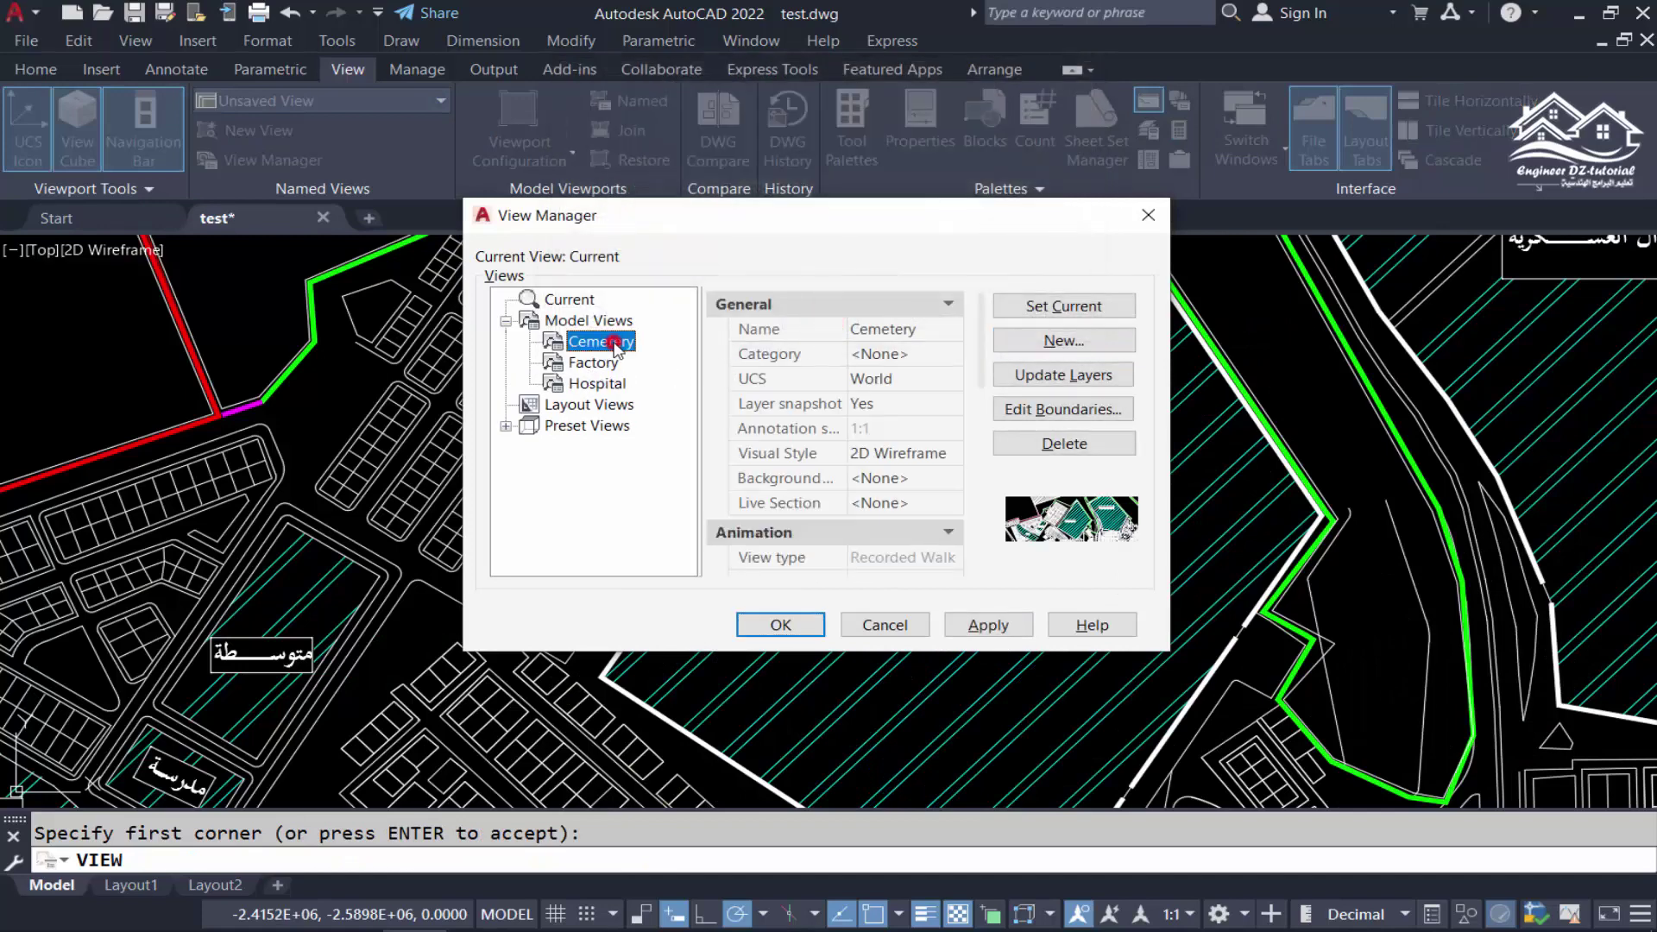
click(783, 624)
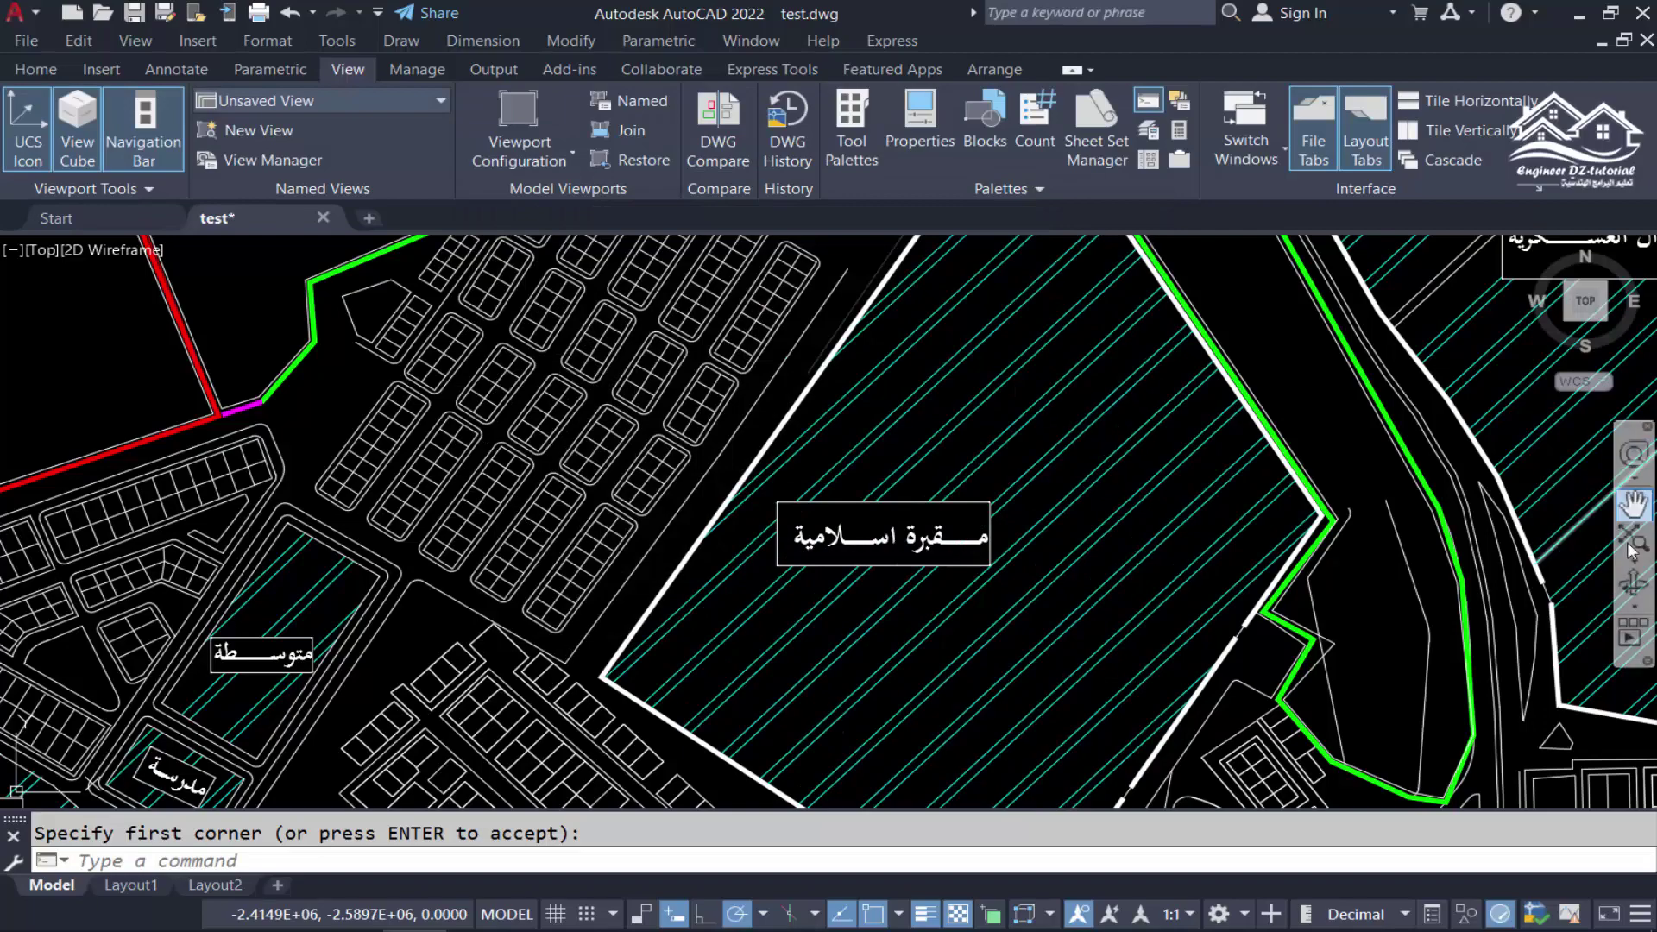
Zoom extents, then restore Cemetery, Factory and Hospital in turn from the viewport's Custom Model Views menu.
click(1634, 540)
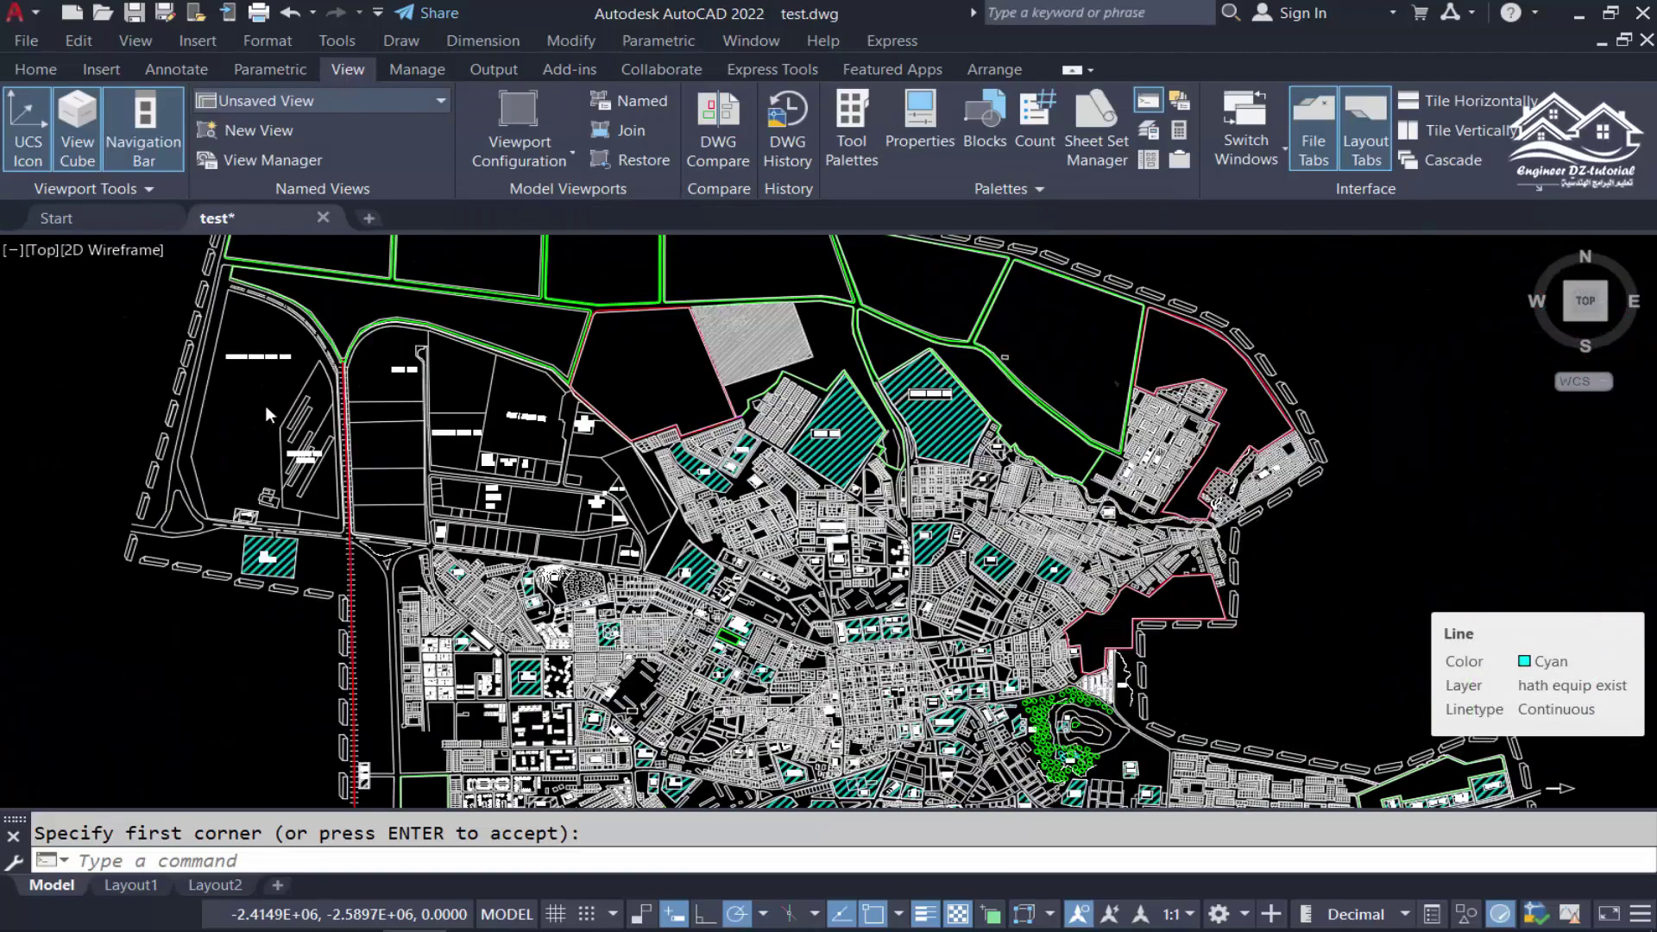
click(40, 252)
mouse_move(147, 273)
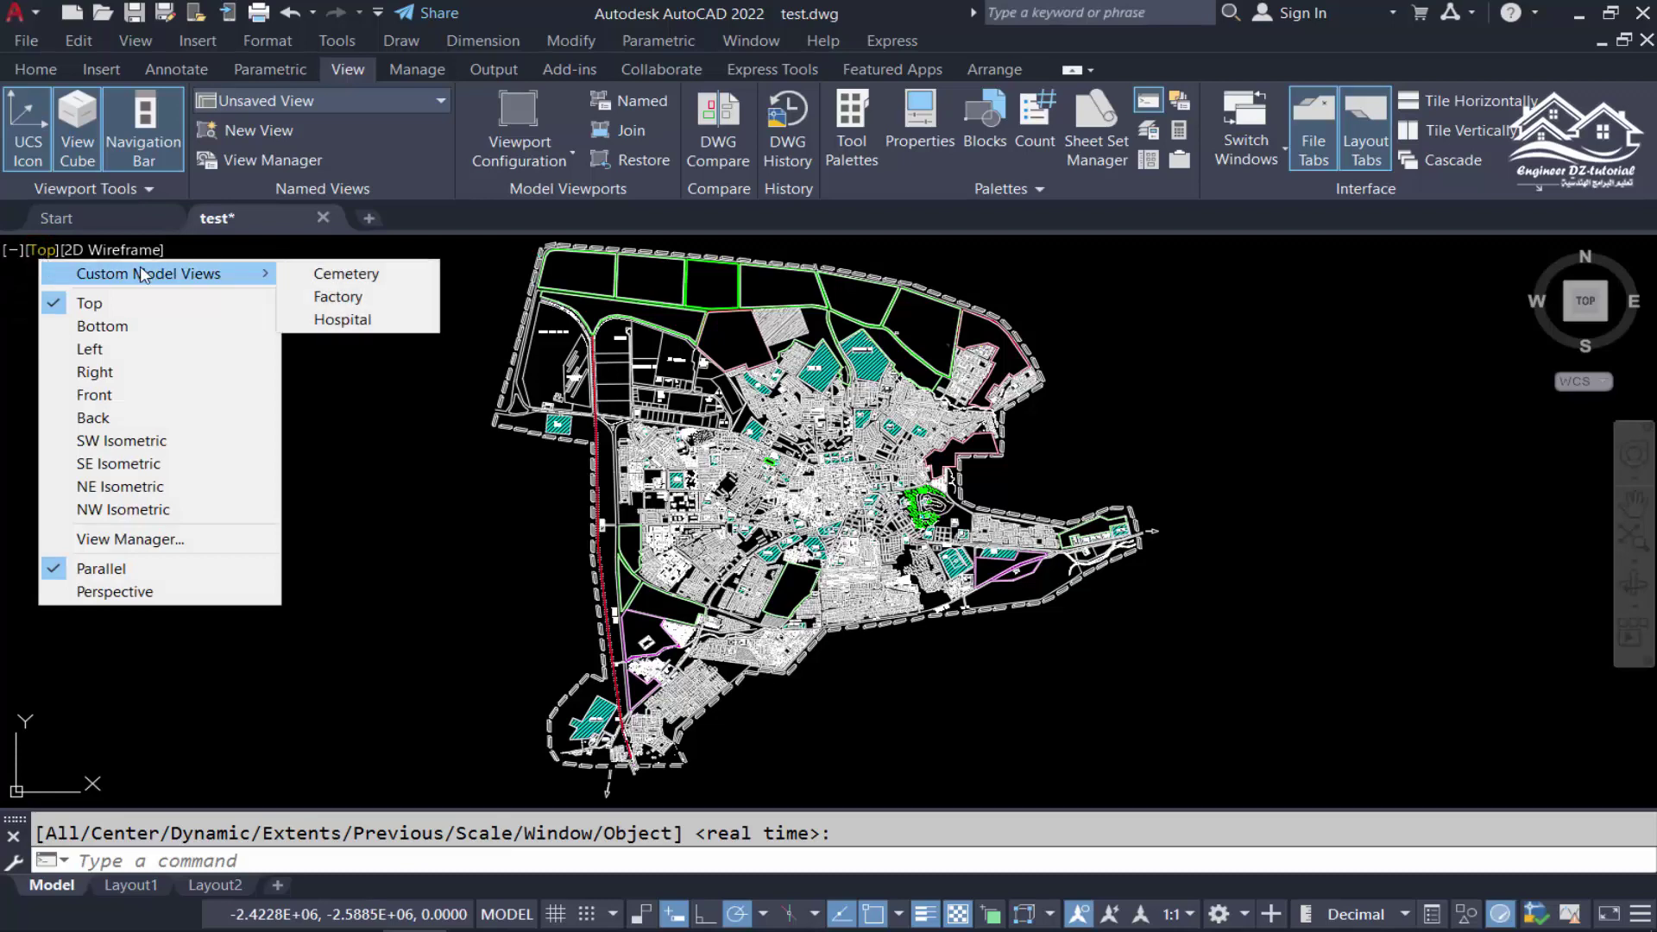
click(369, 273)
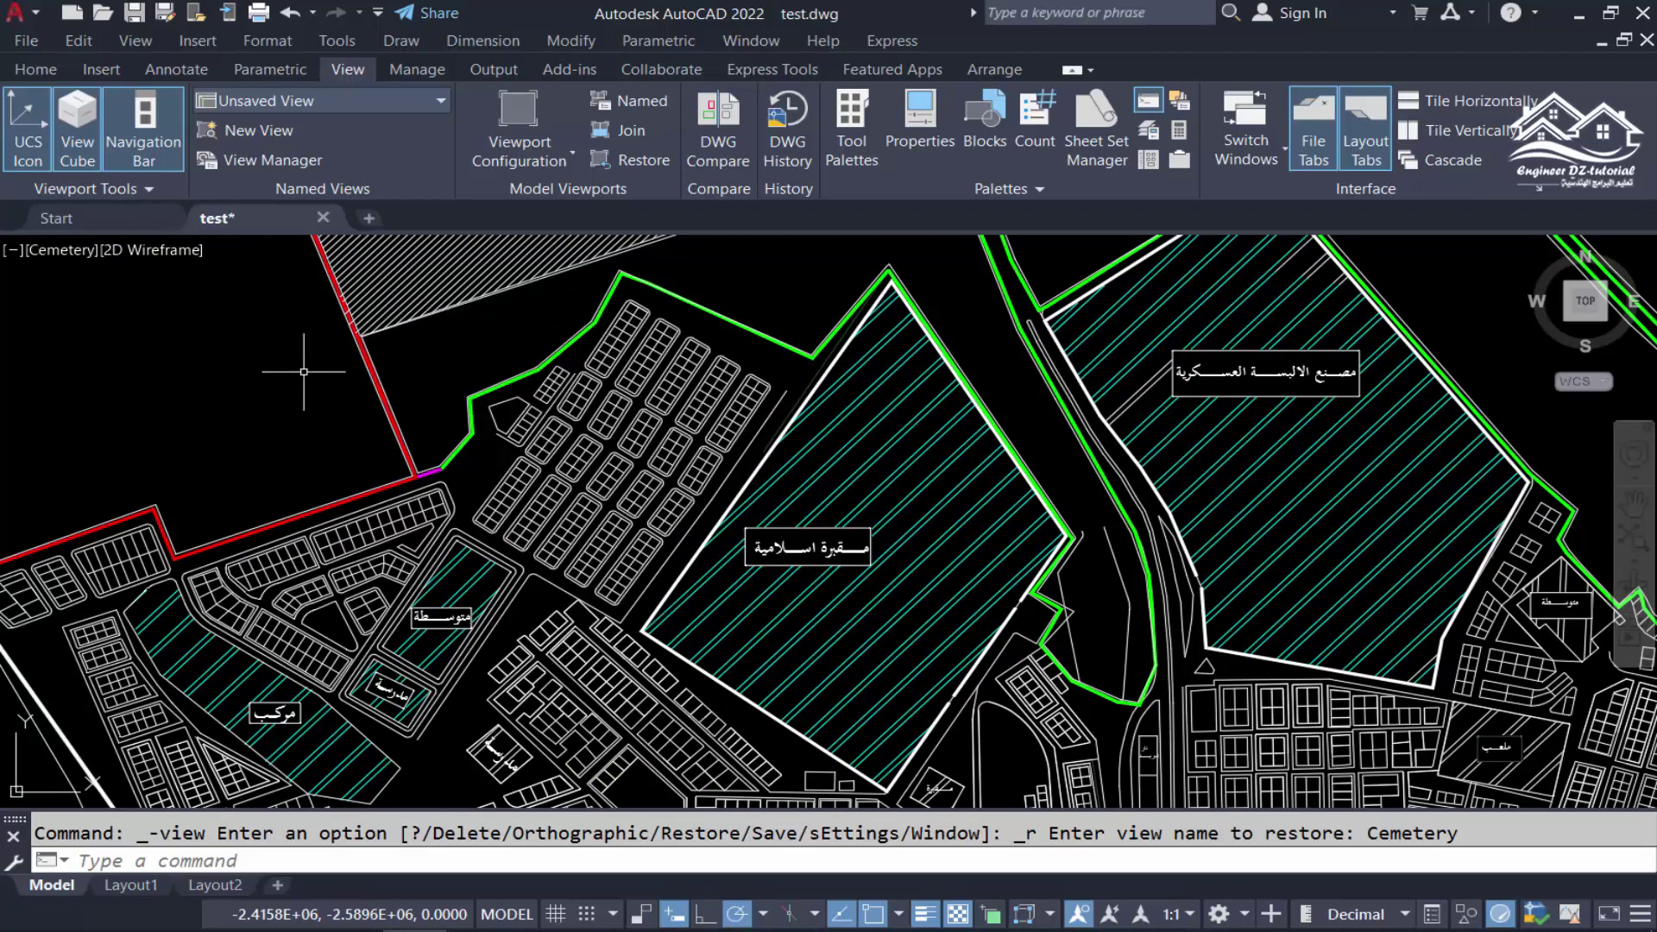
click(54, 252)
mouse_move(162, 273)
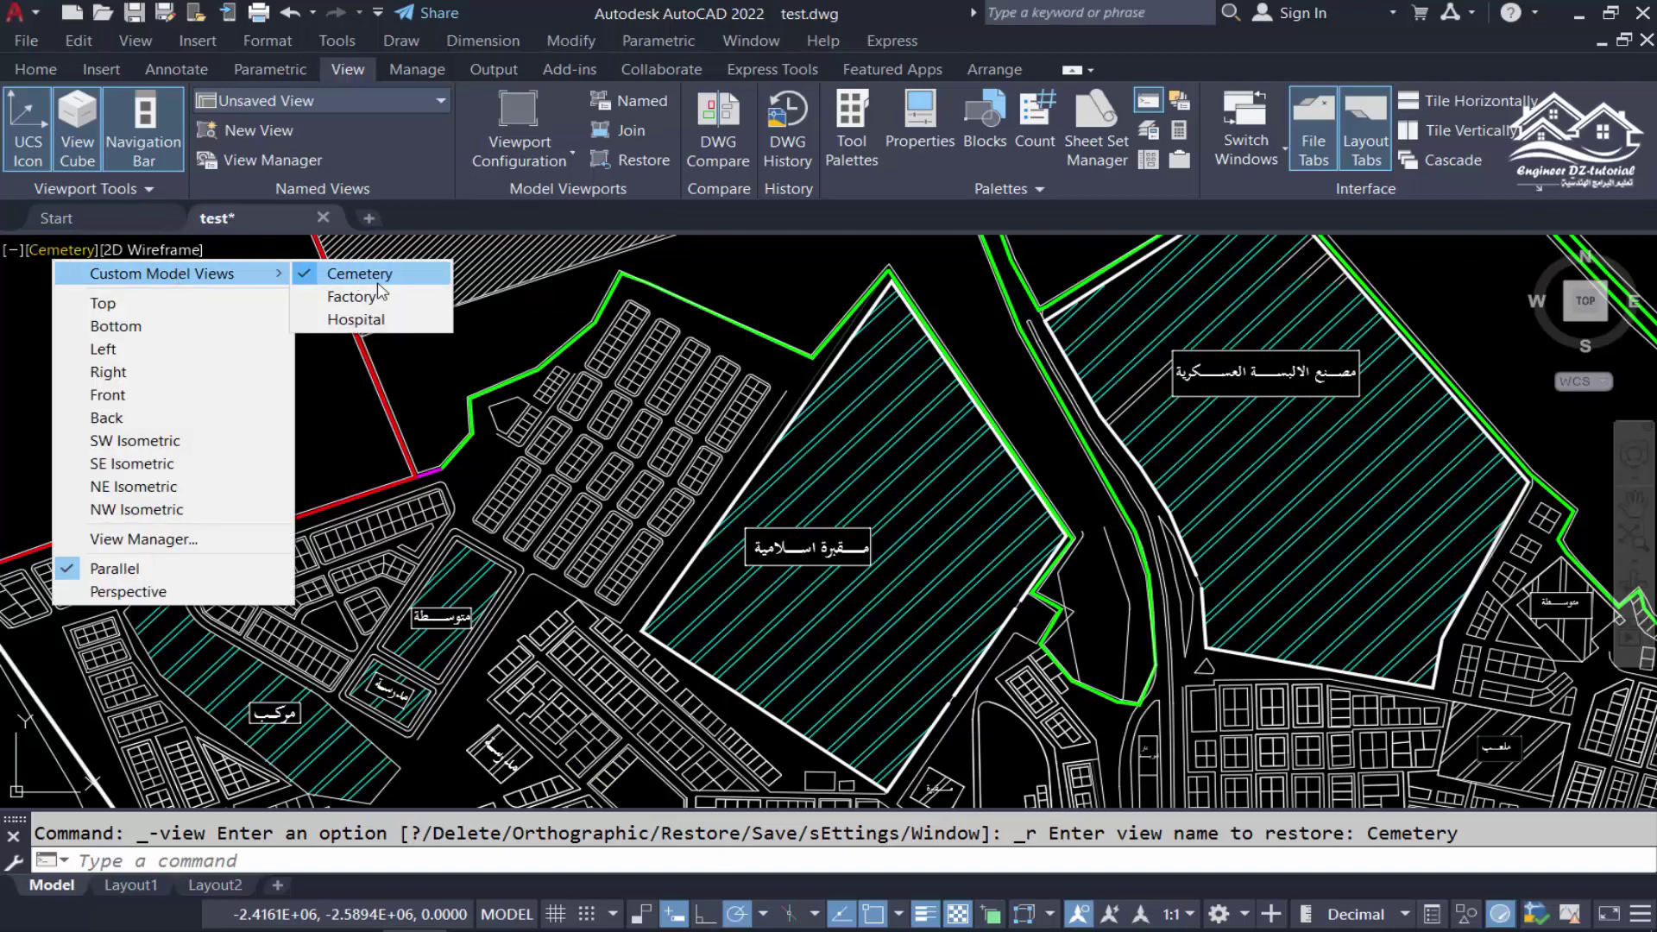
click(376, 298)
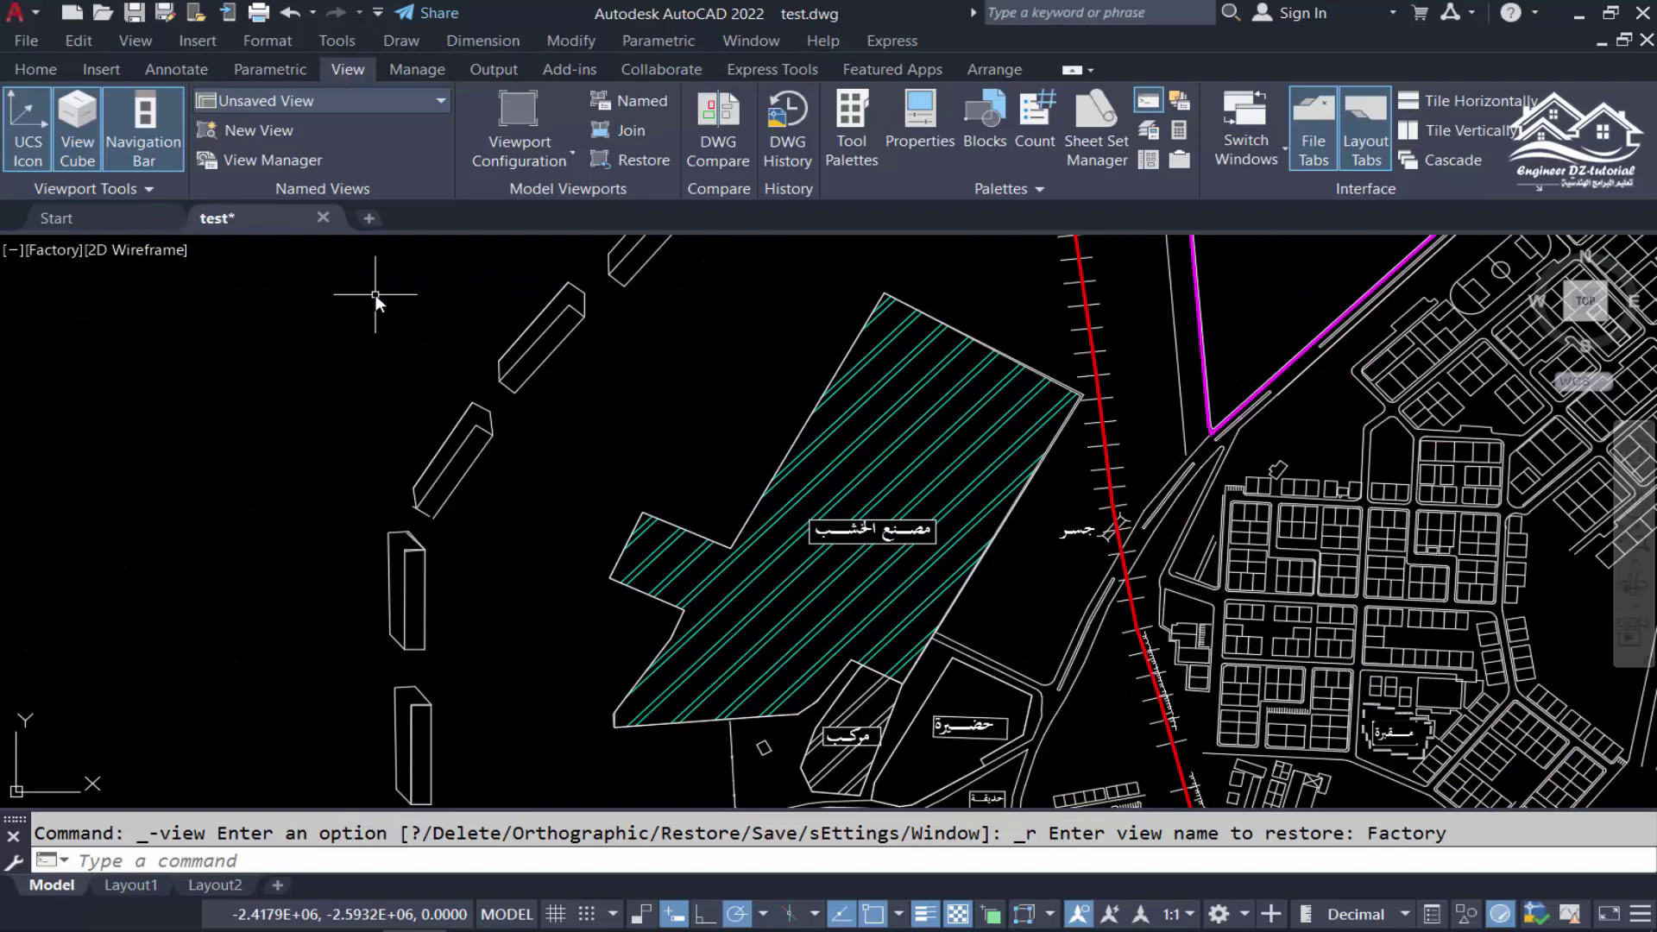
click(53, 250)
mouse_move(168, 273)
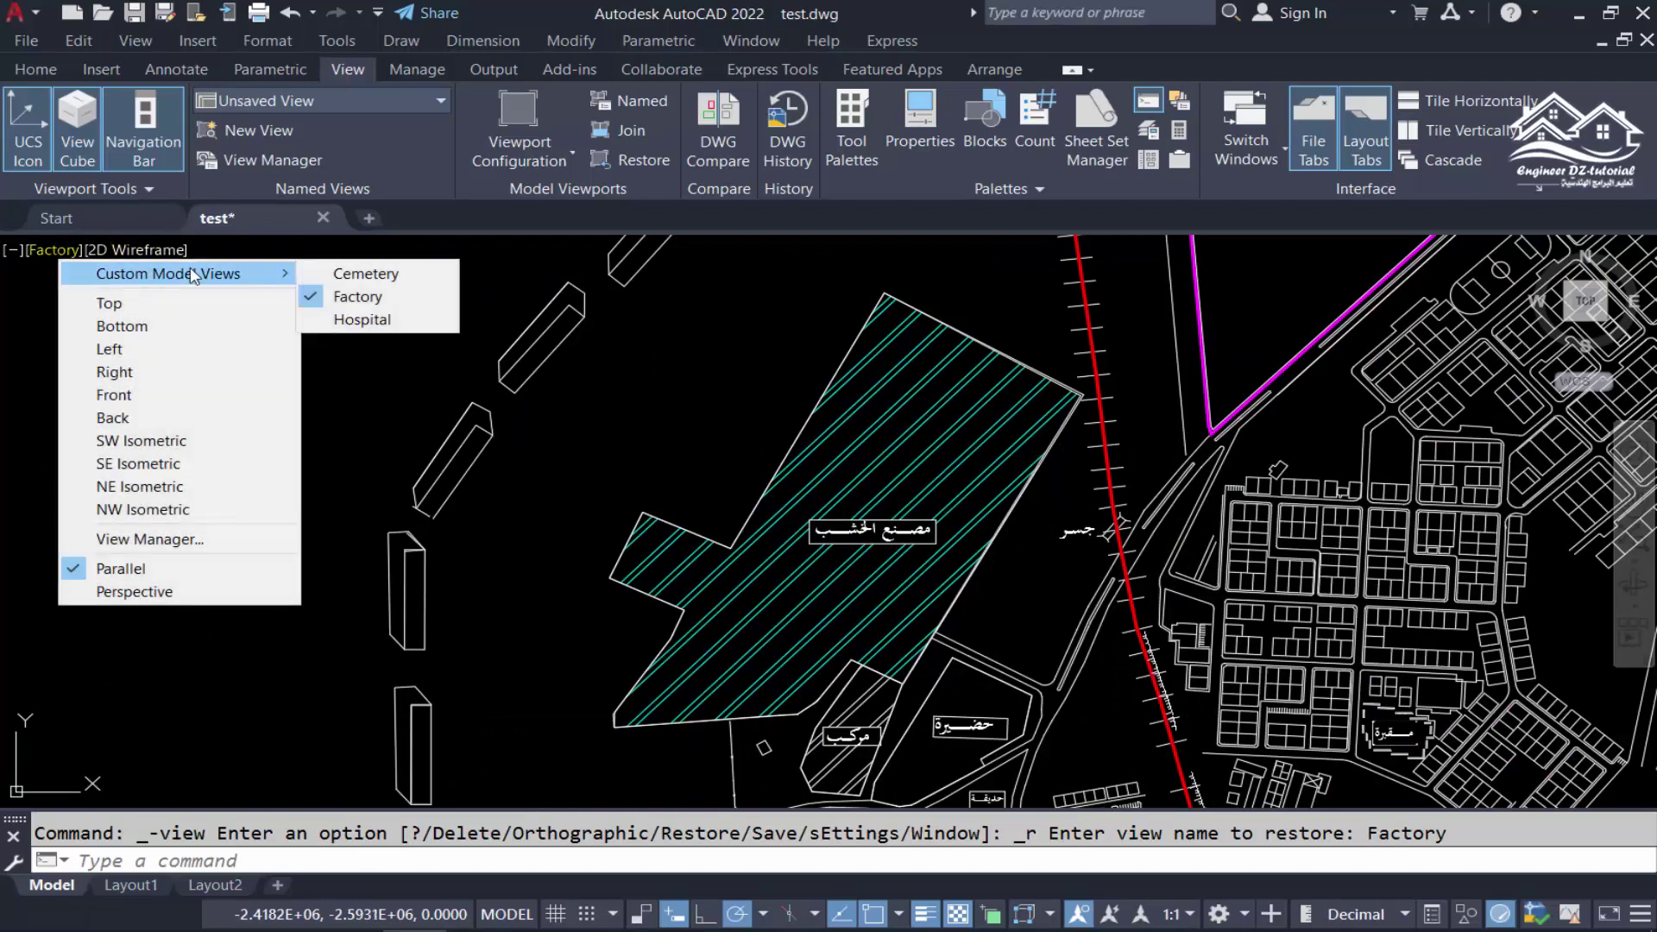
click(367, 320)
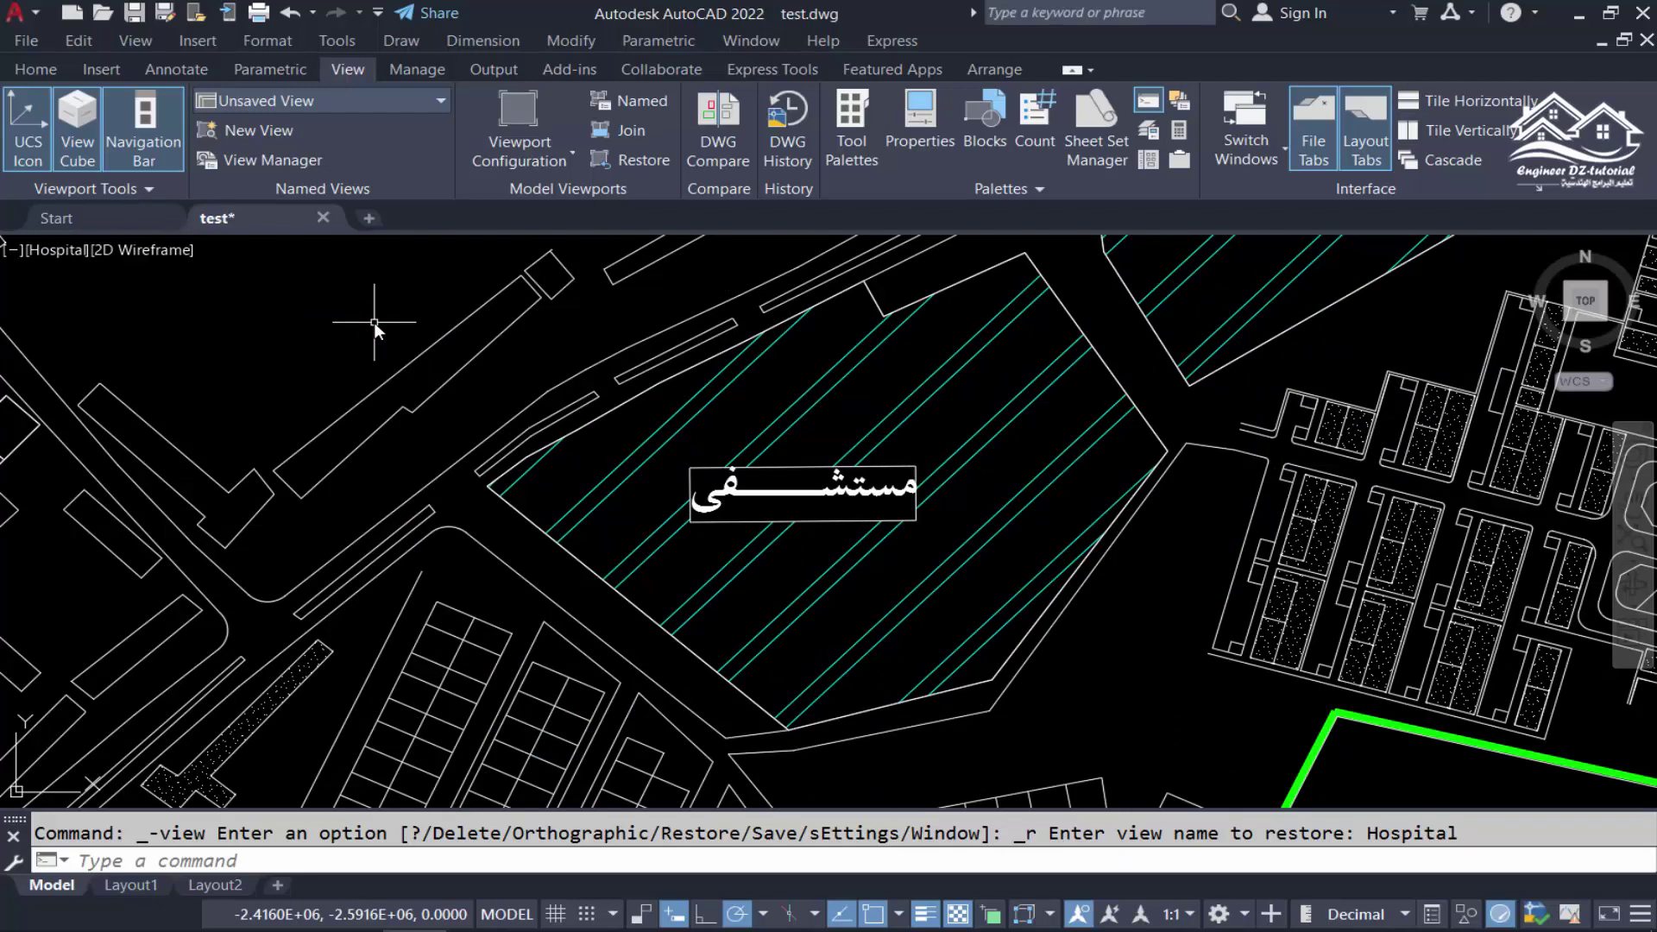
Redraw the Cemetery view's boundary as a new window, then zoom extents to the full plan.
click(277, 164)
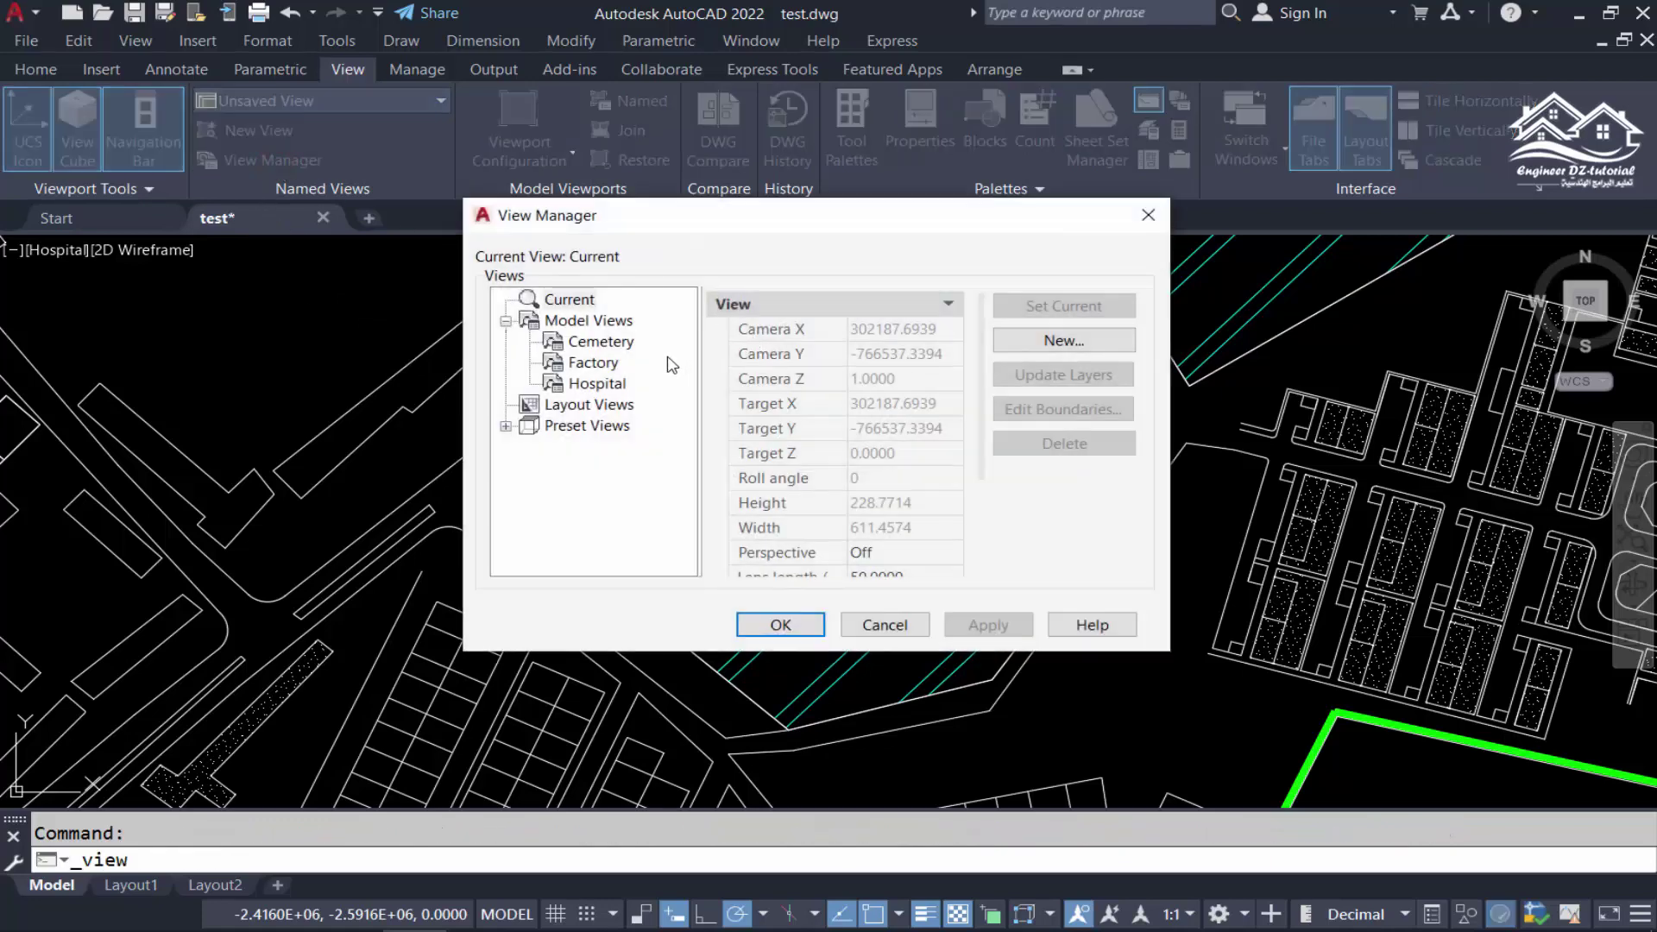
click(604, 346)
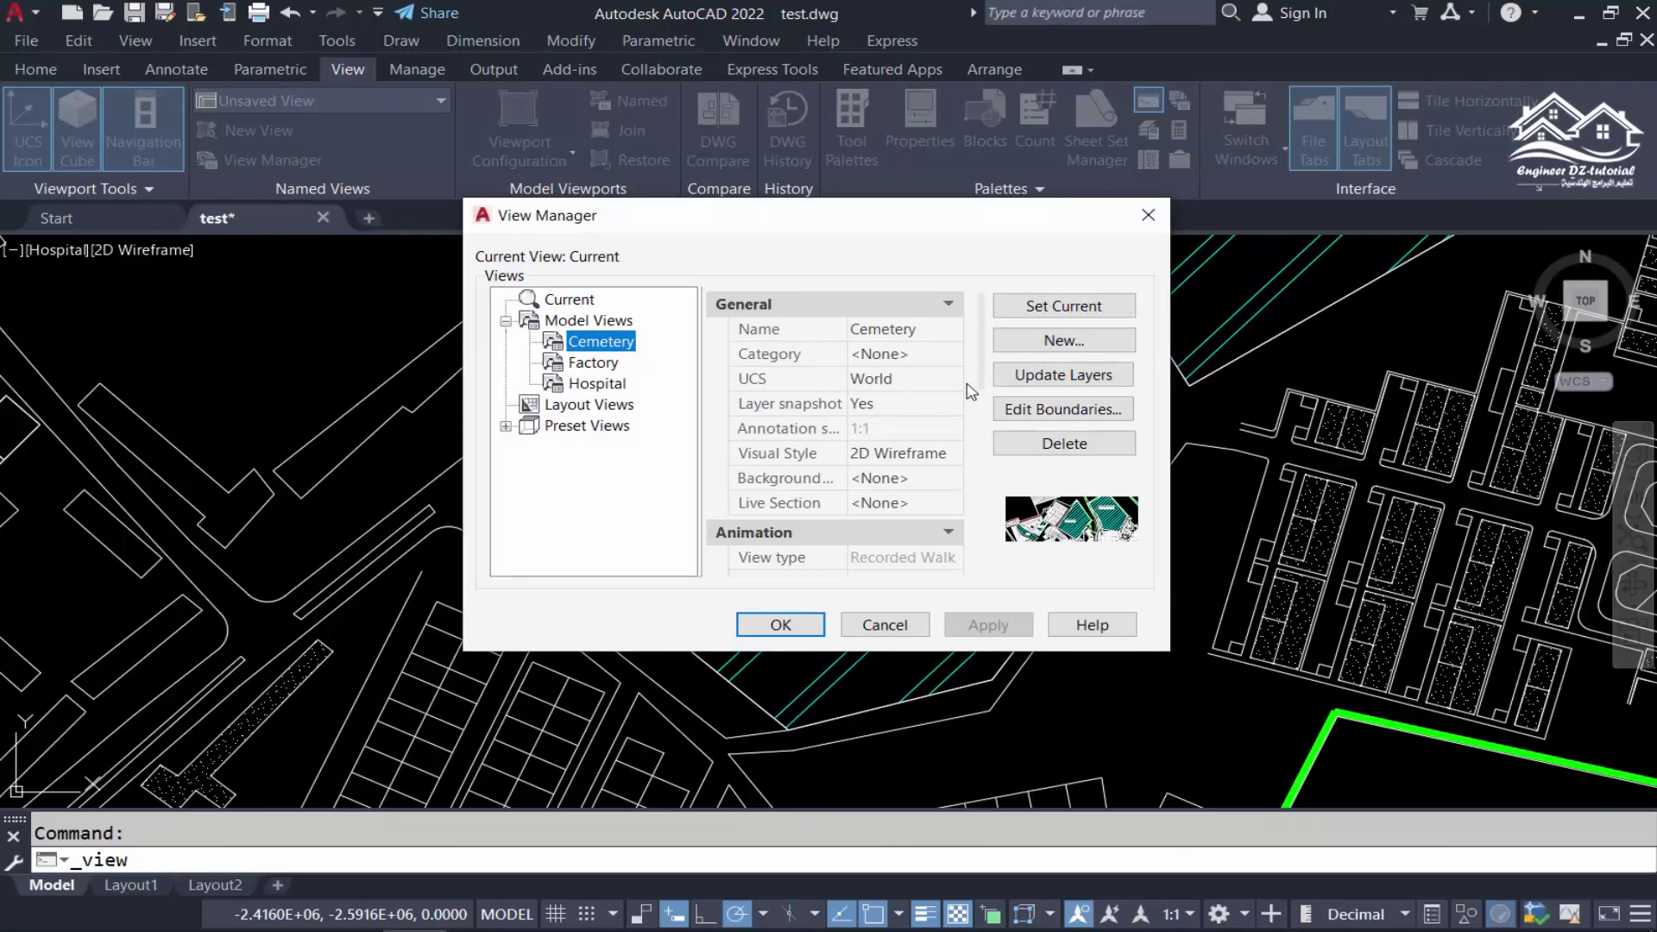
click(1103, 411)
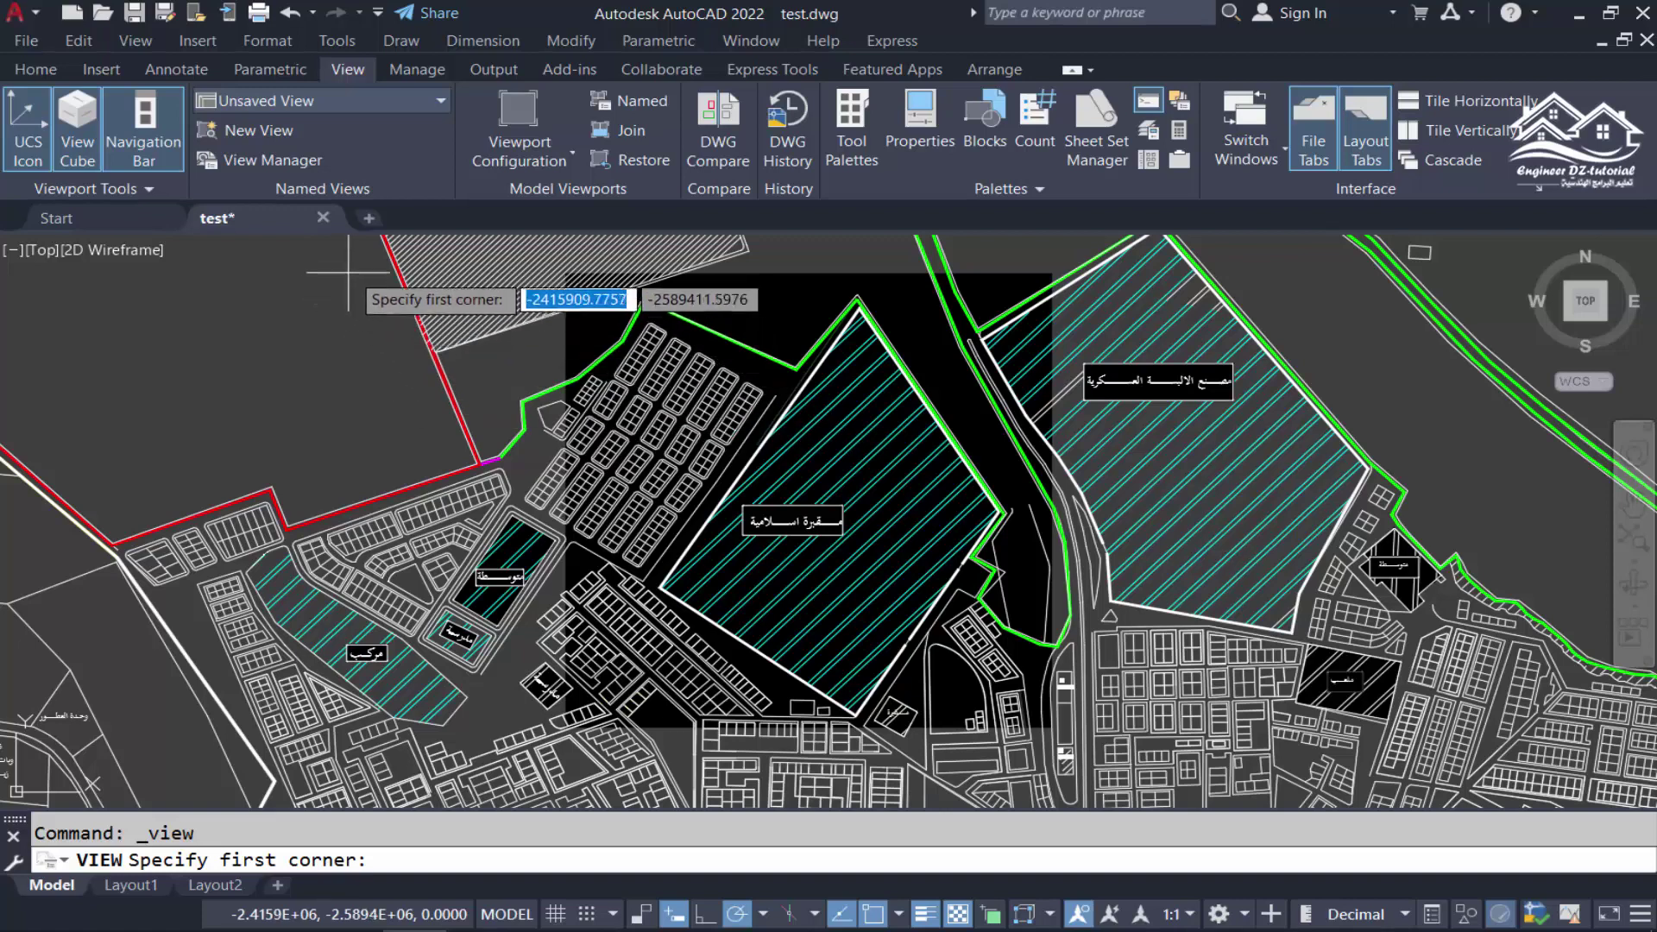
click(354, 267)
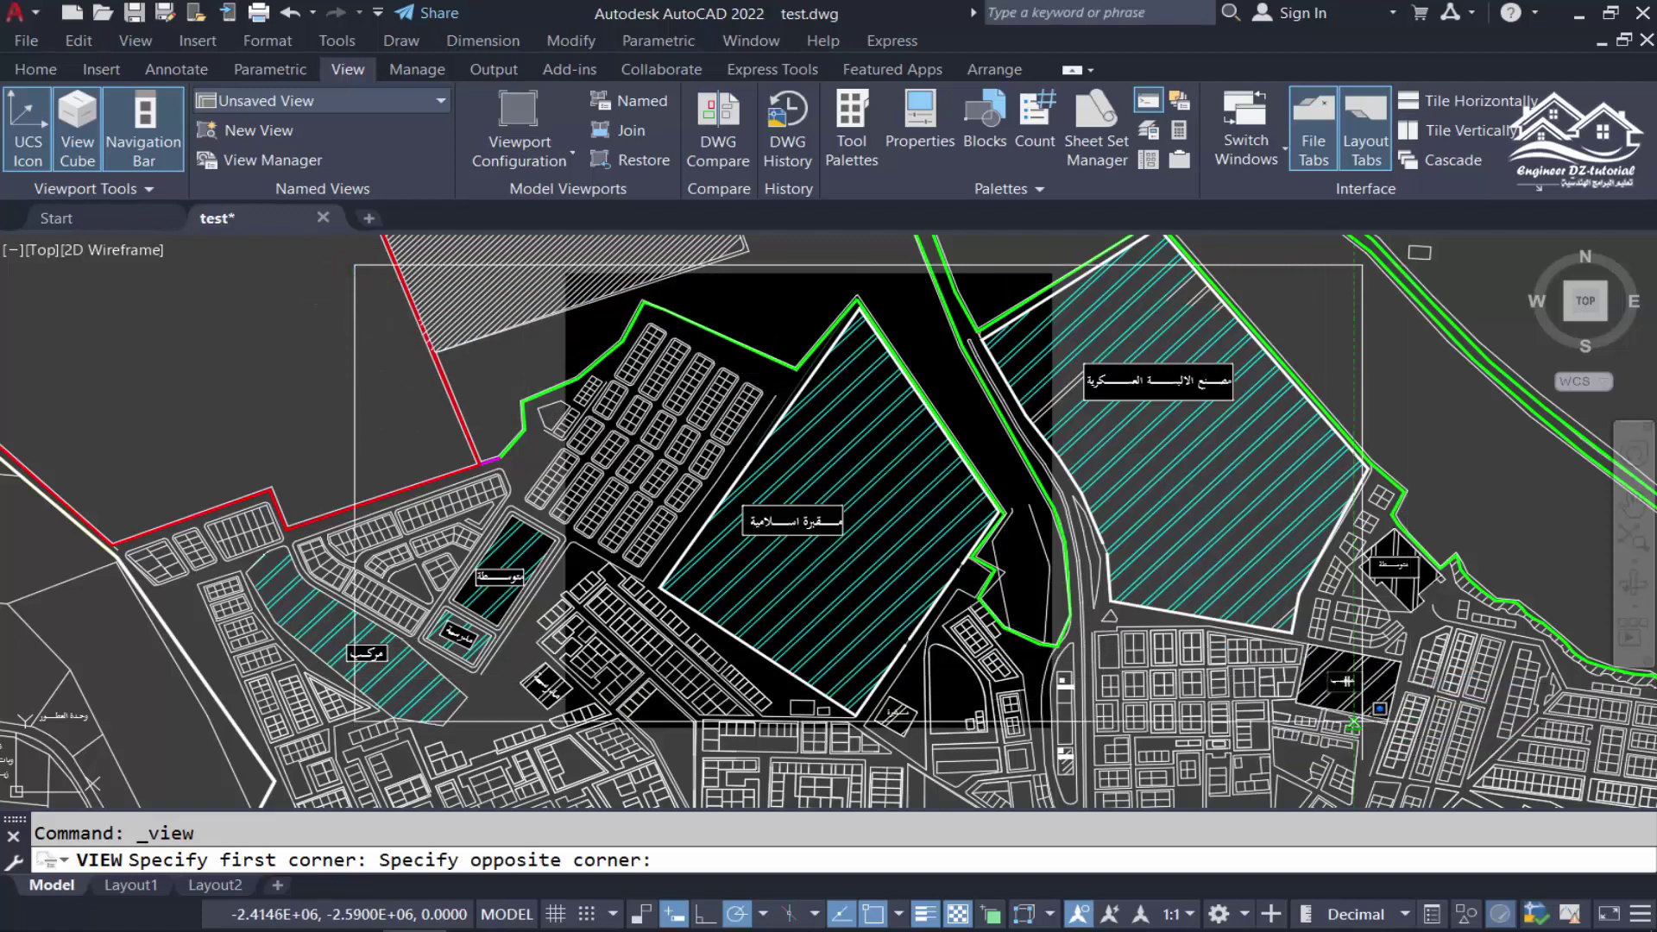
click(1385, 724)
key(Return)
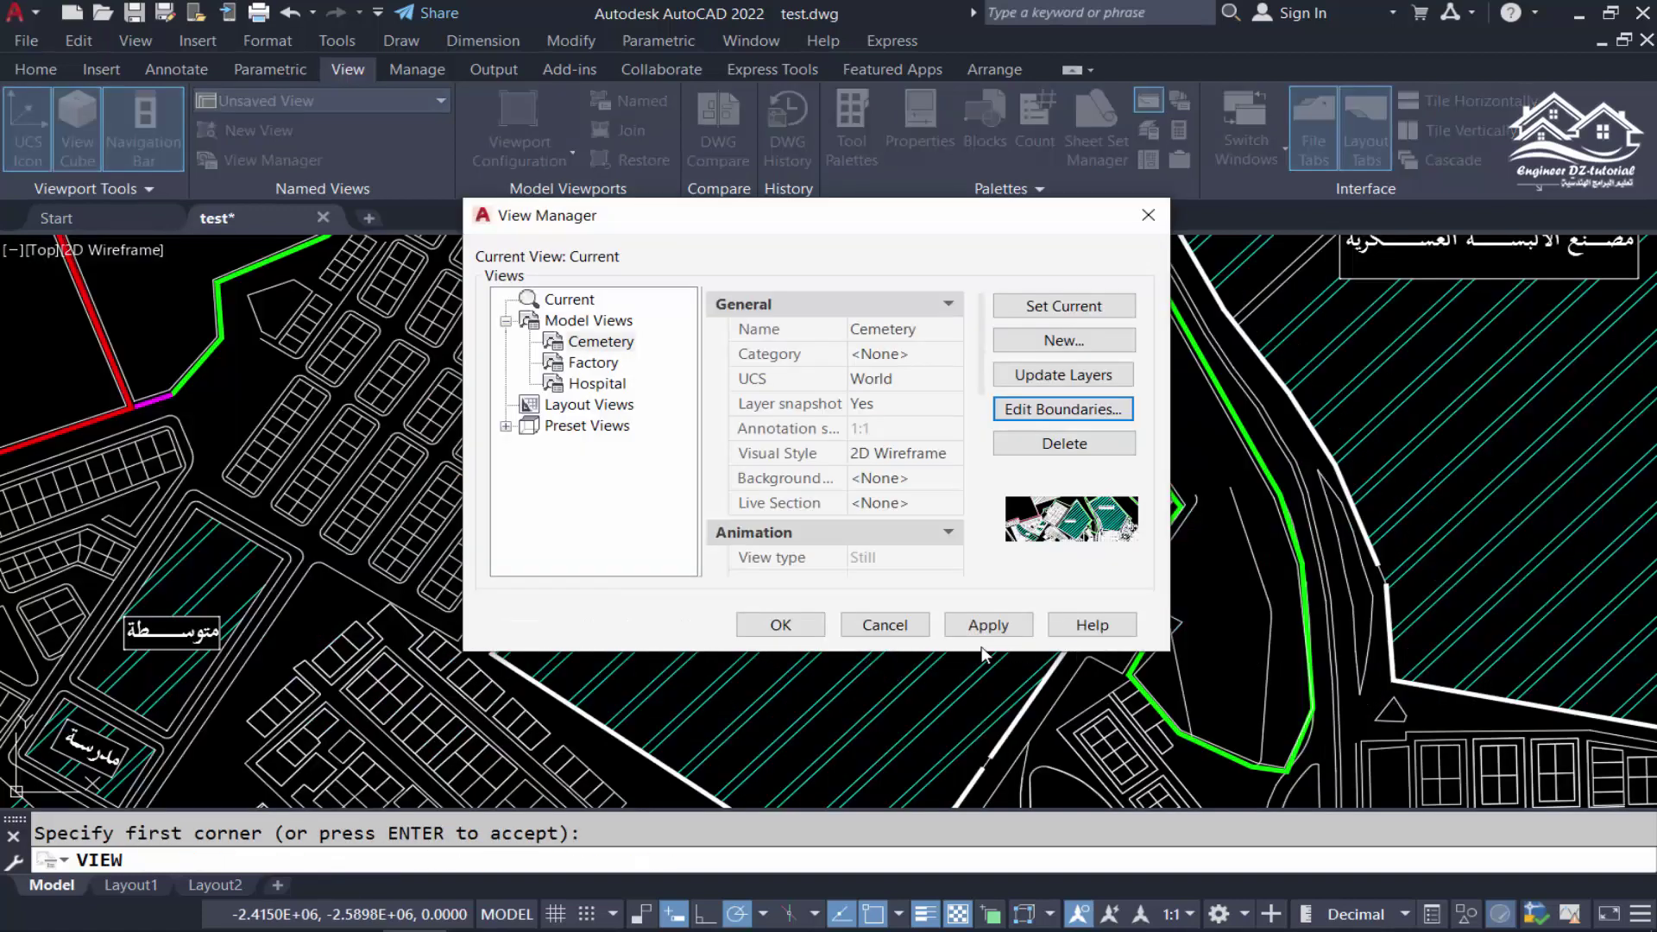
click(767, 621)
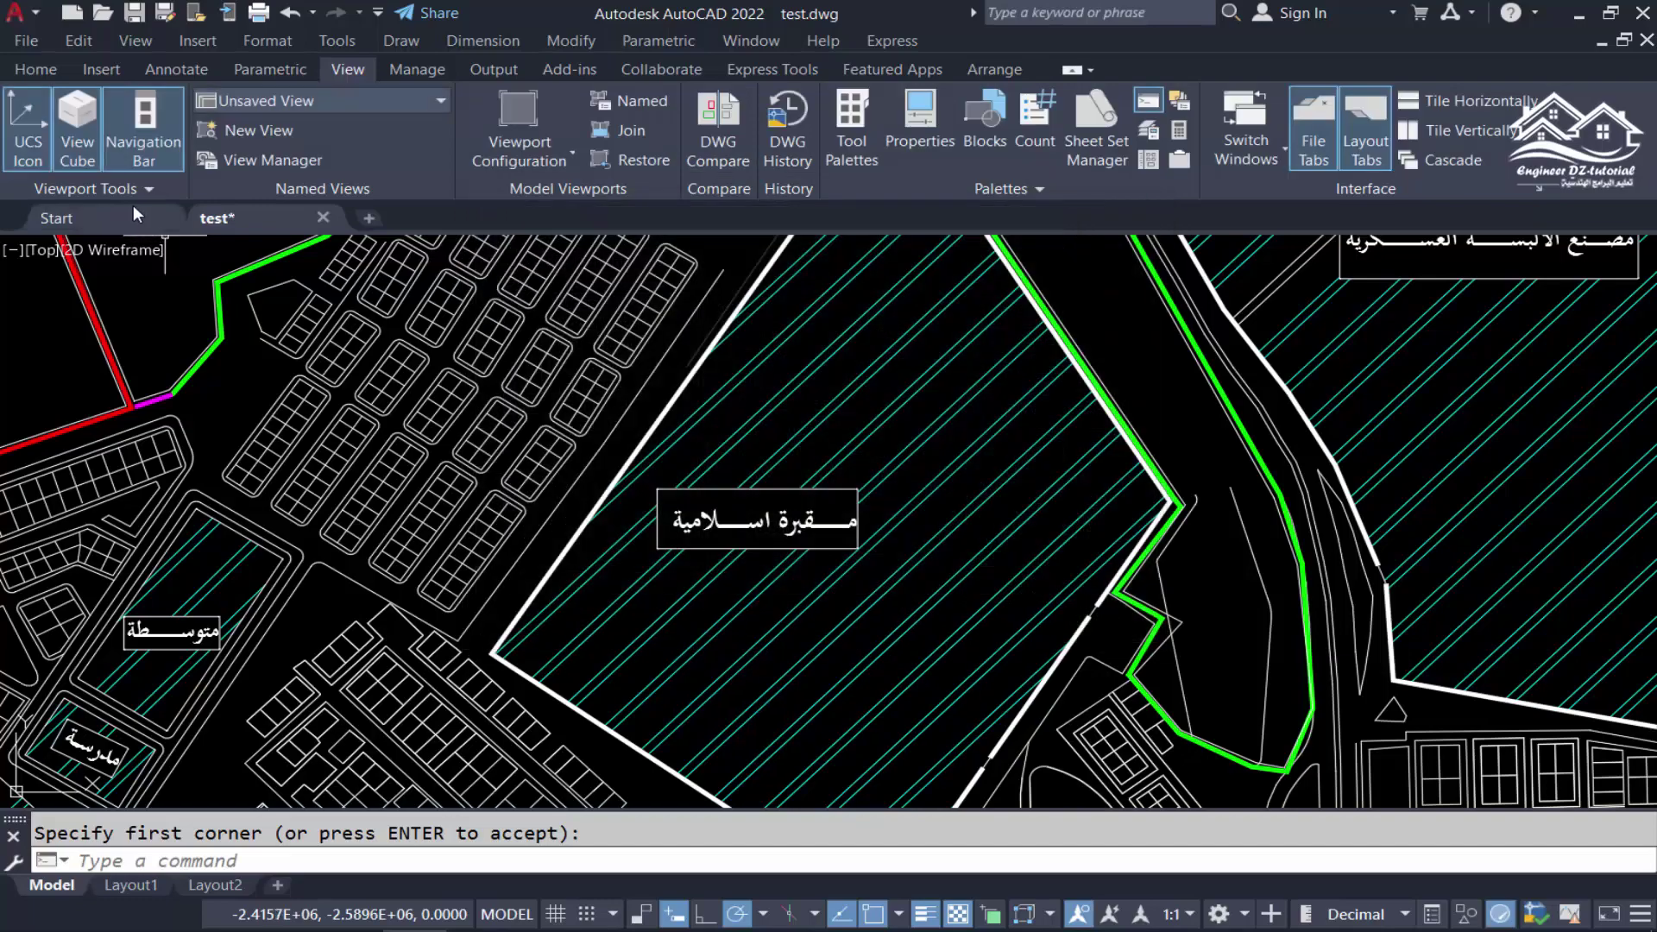
middle_click(39, 294)
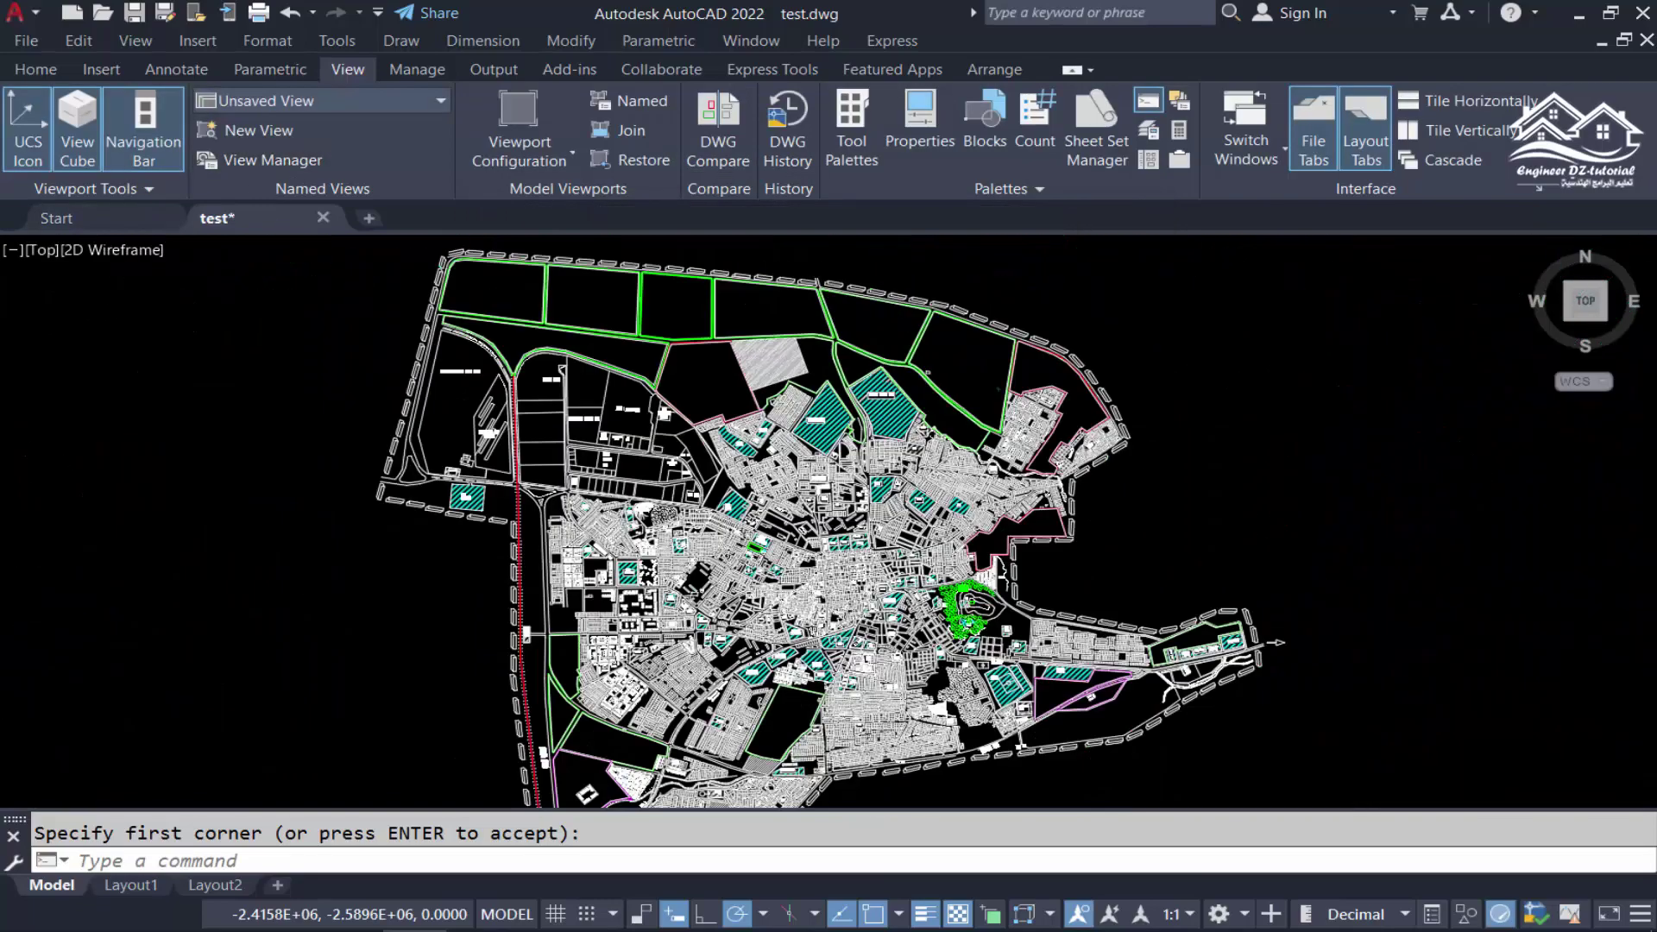
Restore the redefined Cemetery view from the viewport's Custom Model Views menu.
click(37, 250)
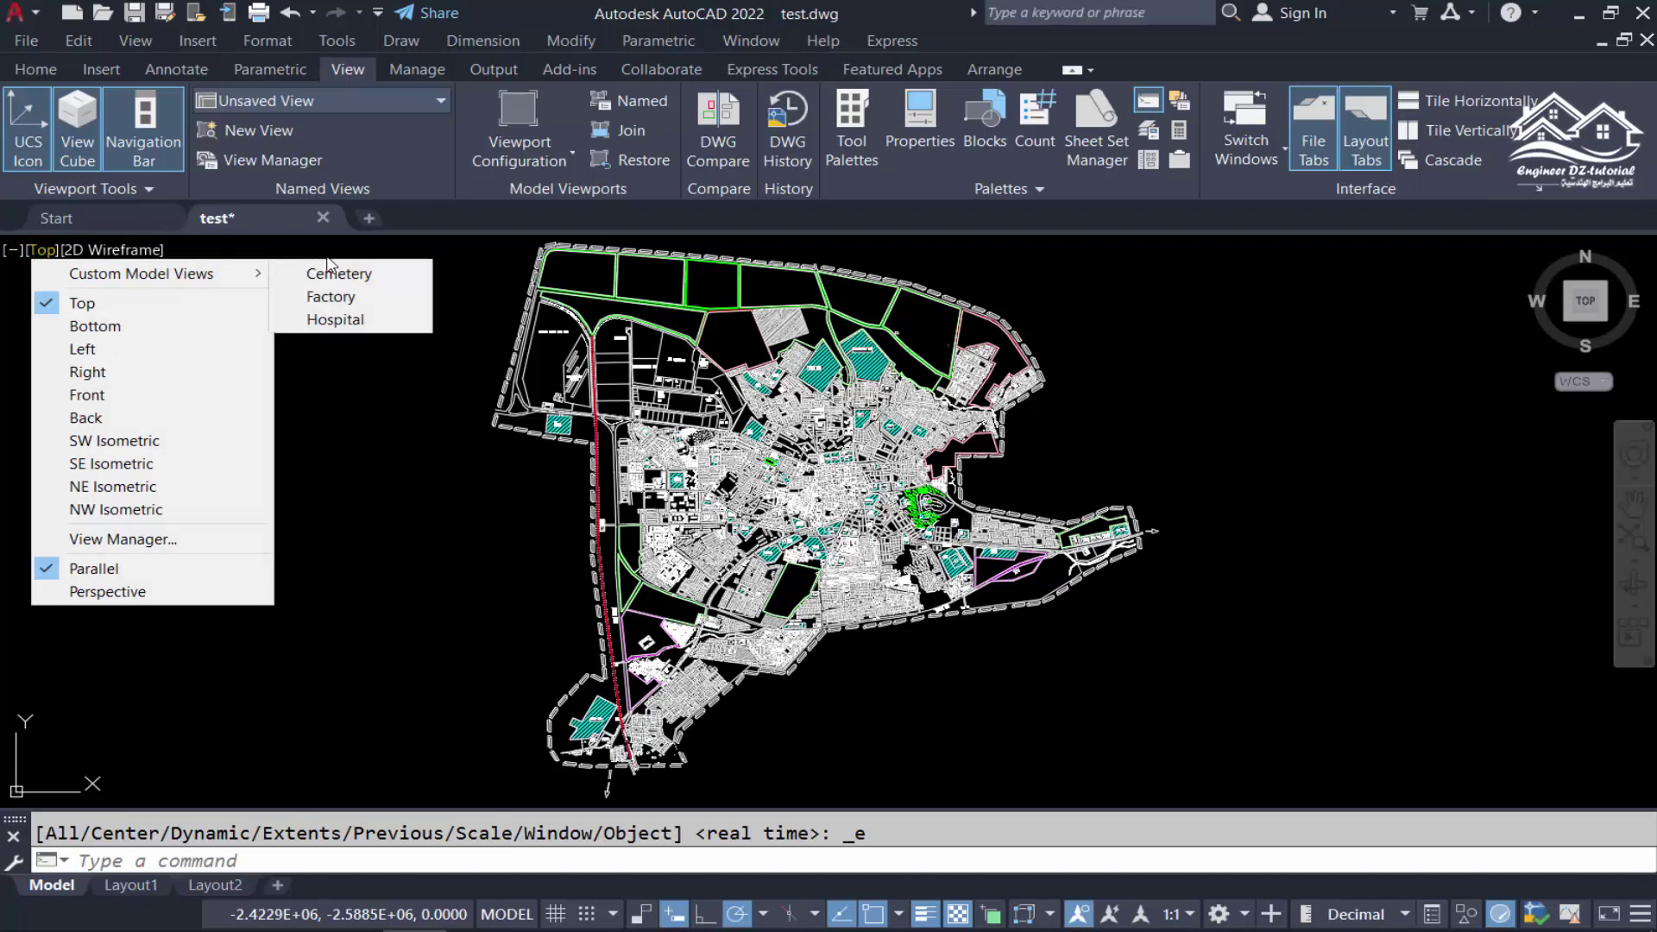
mouse_move(142, 273)
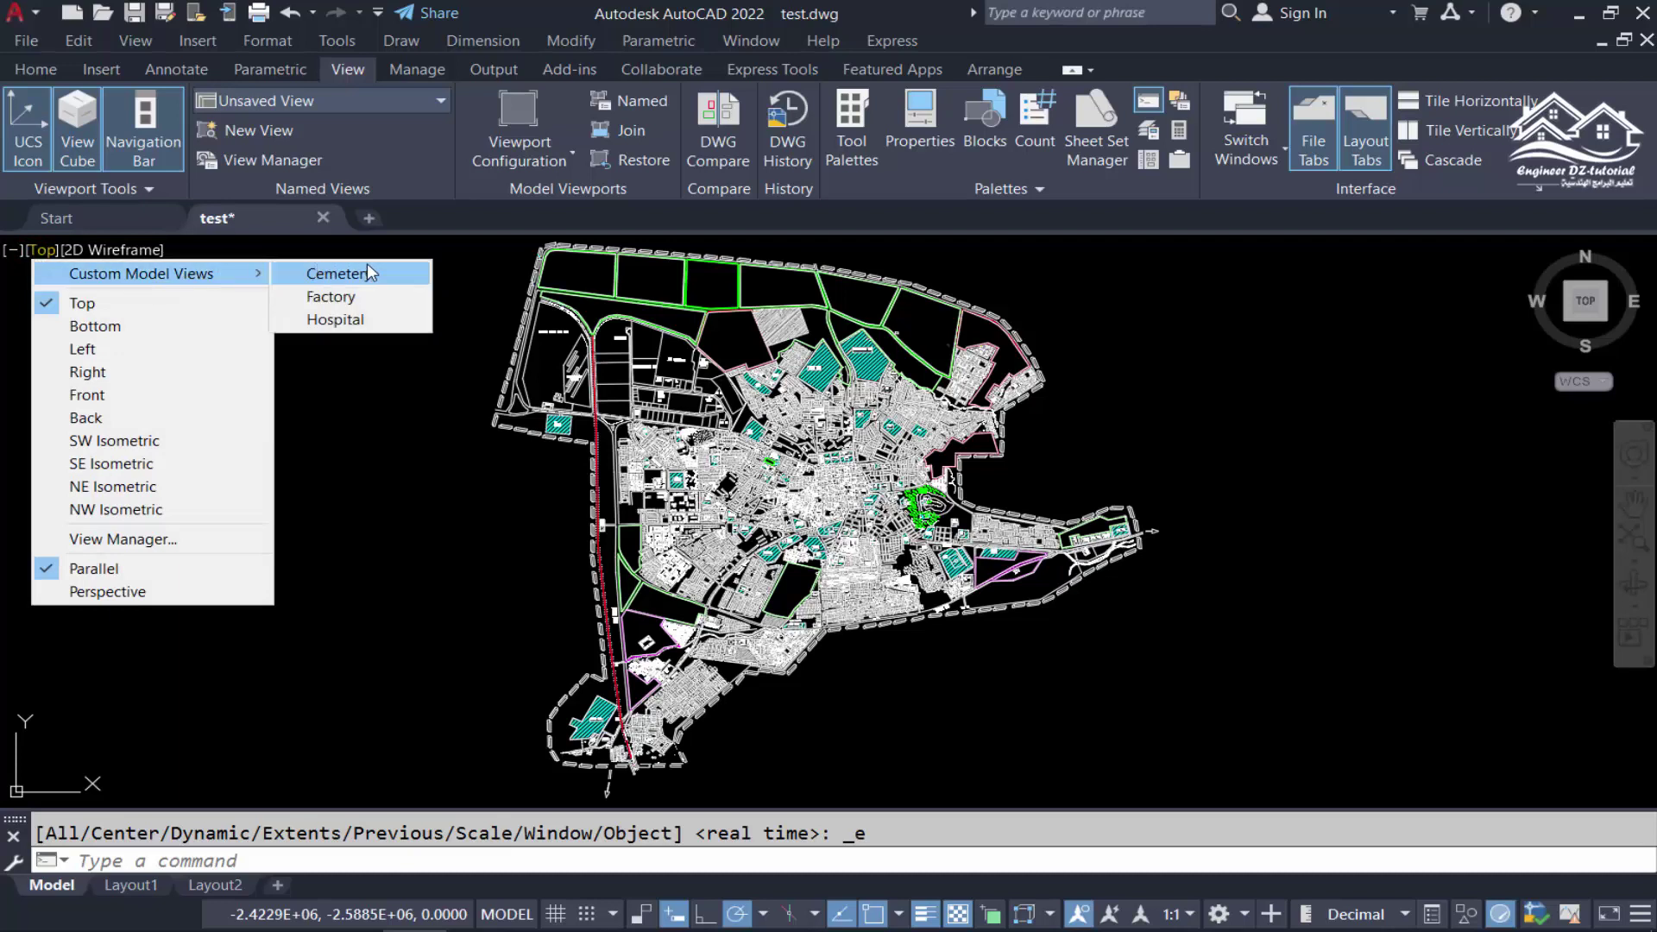
click(344, 273)
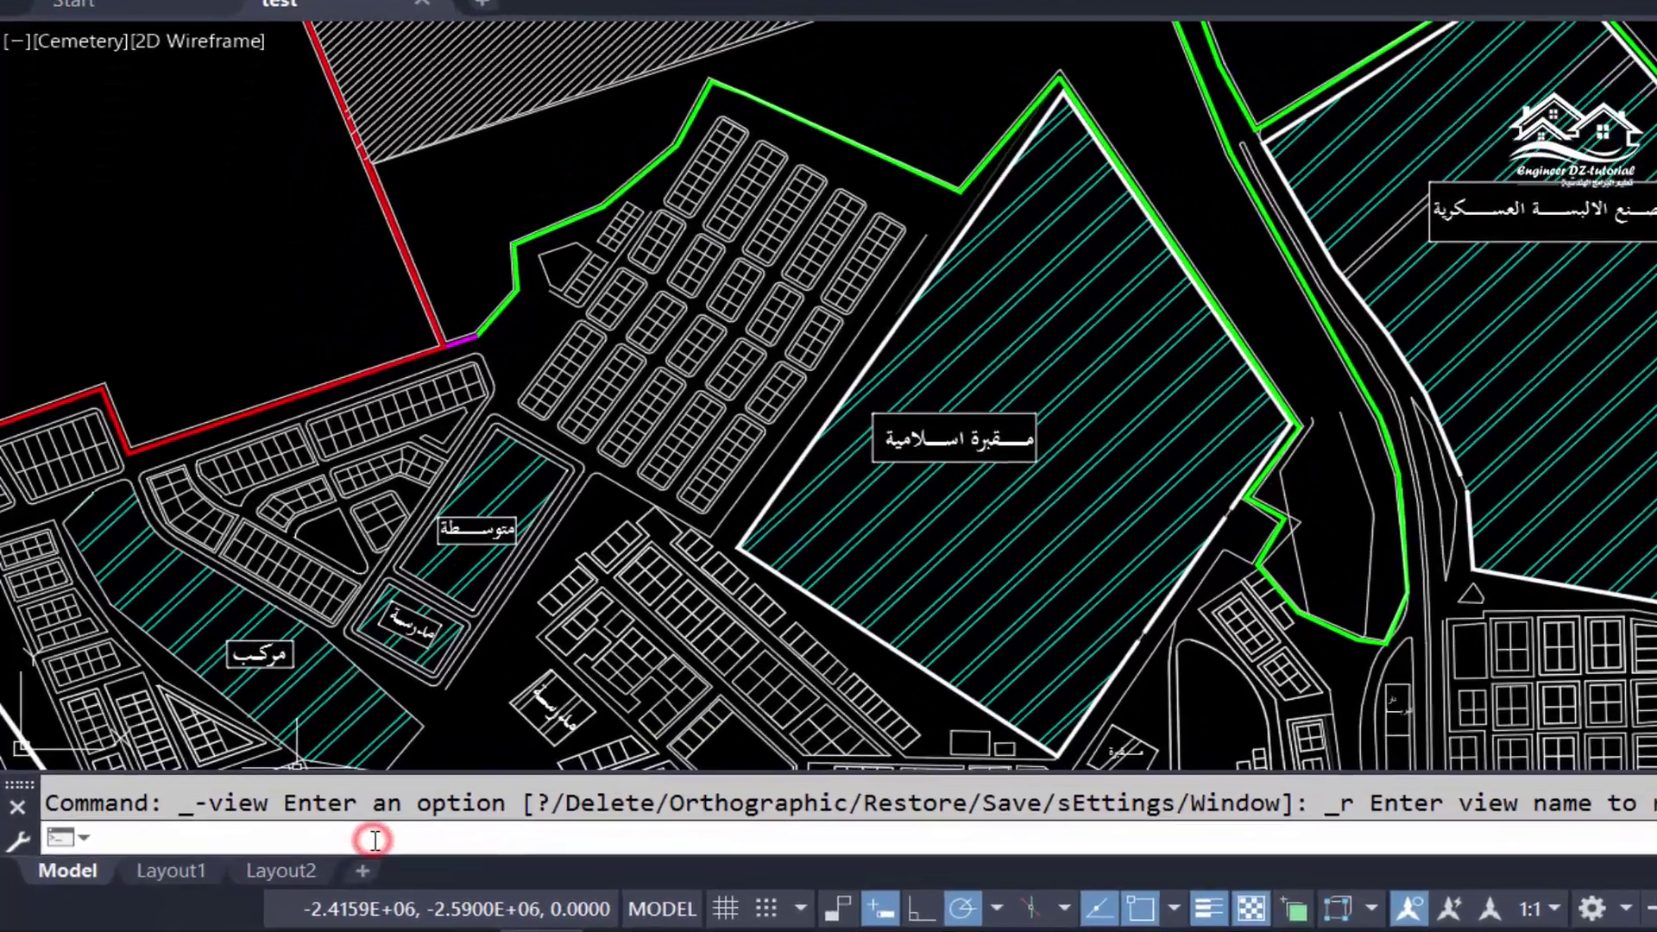
Restore the saved Hospital view with VIEWGO (VGO).
text(vgo)
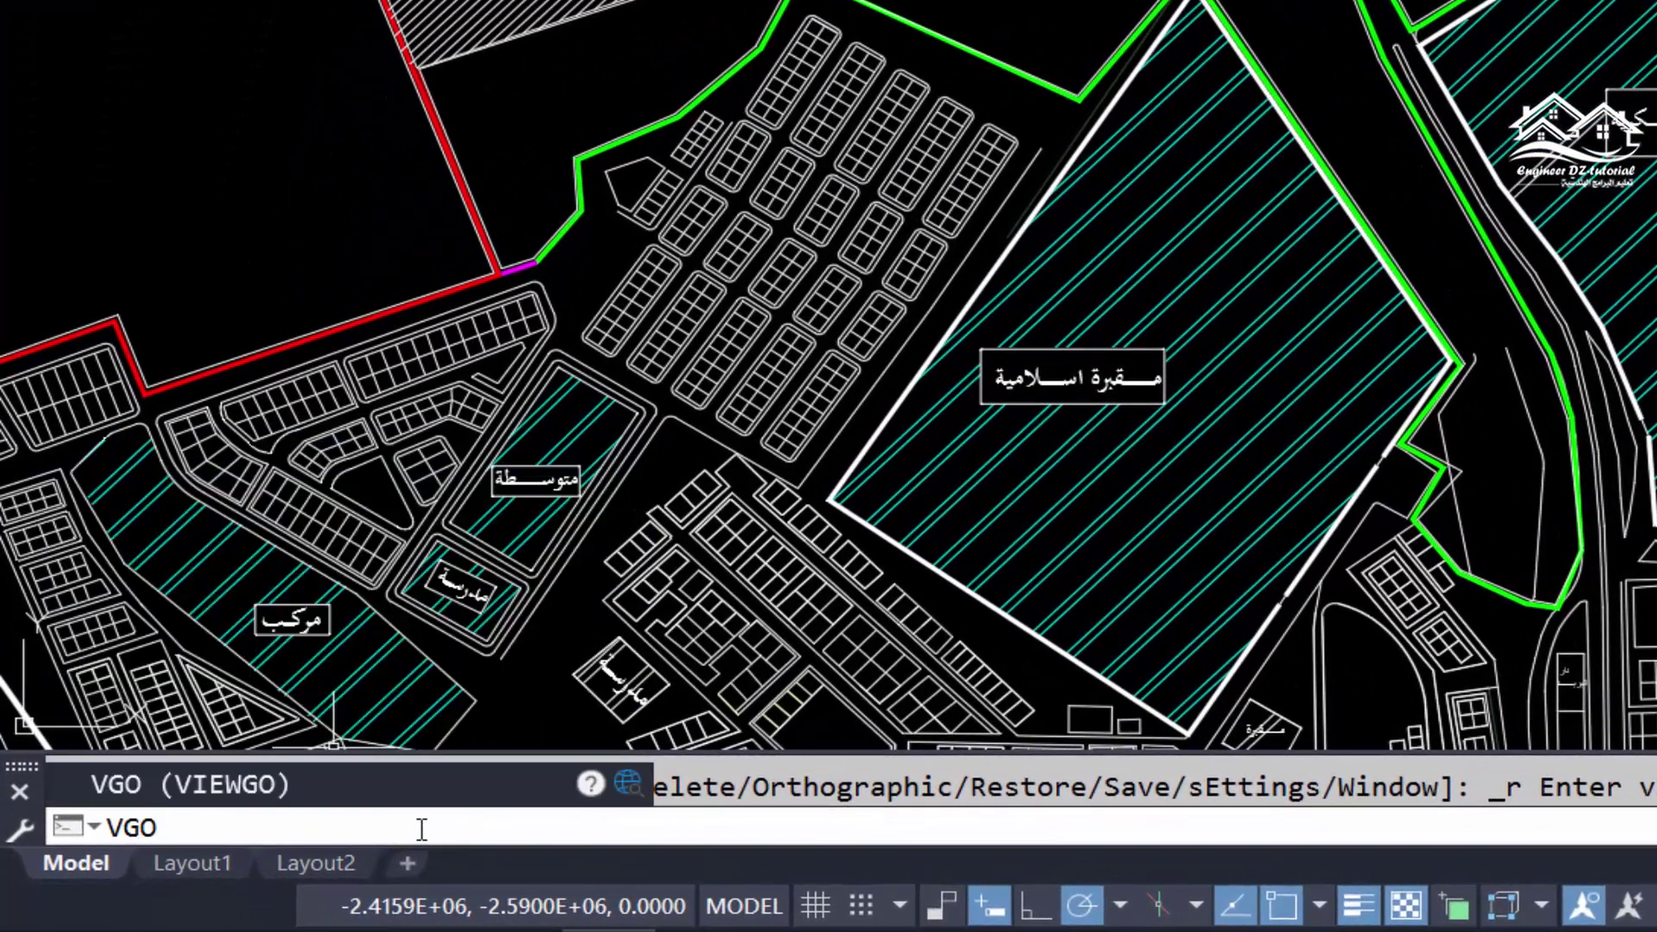
key(Return)
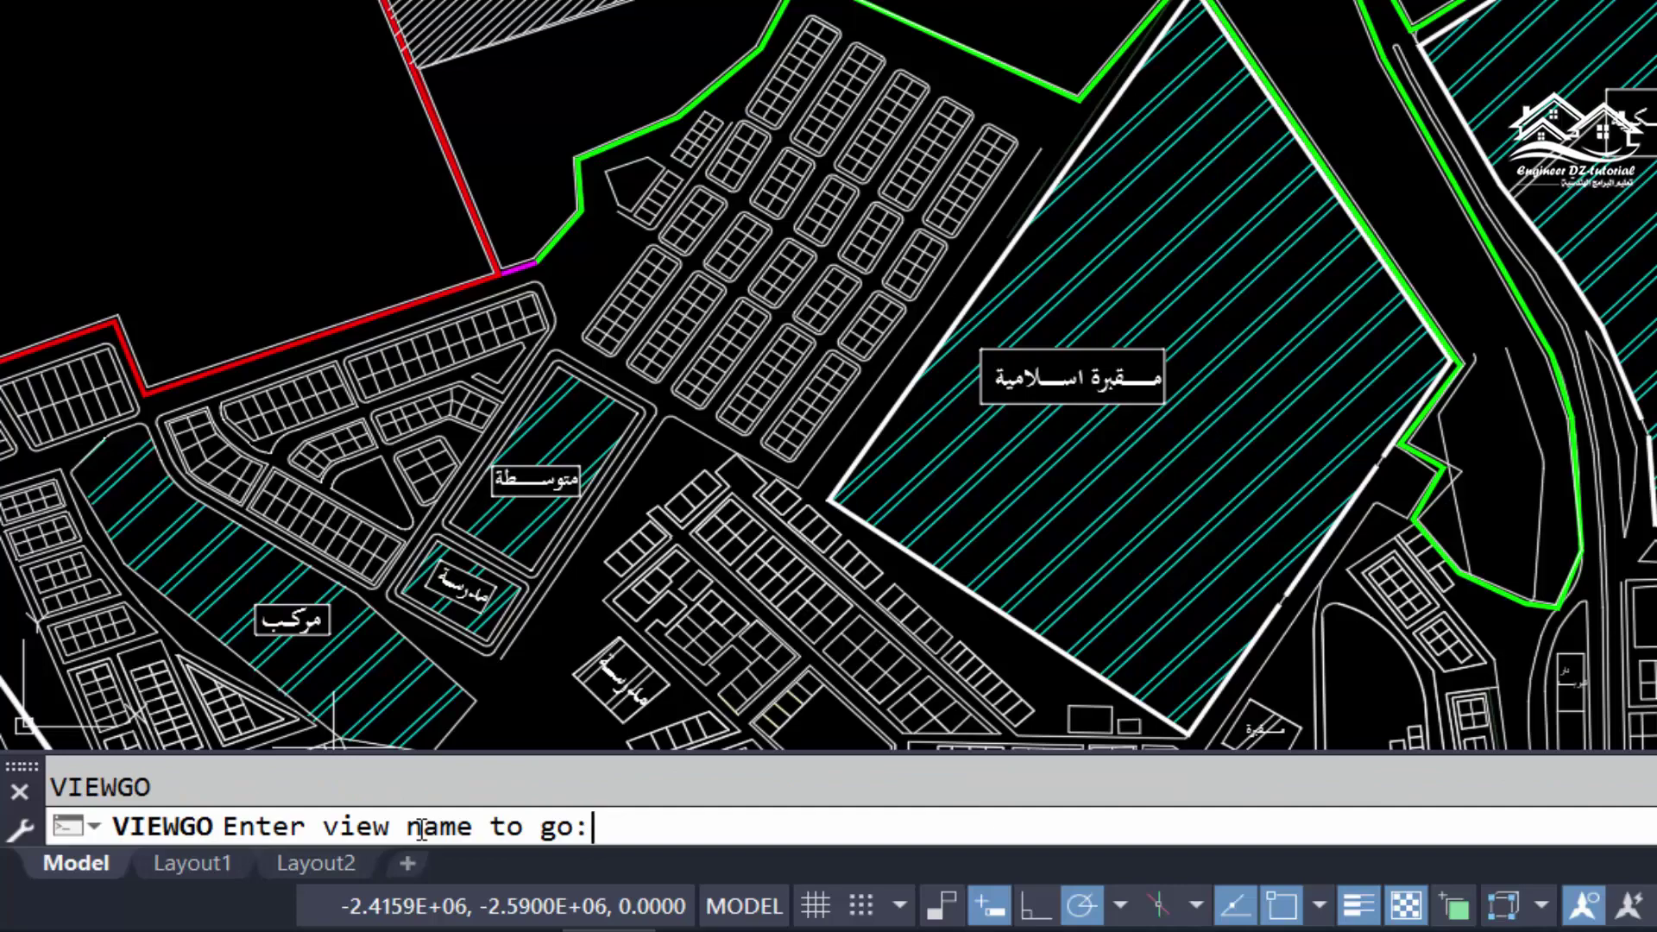
text(hospi)
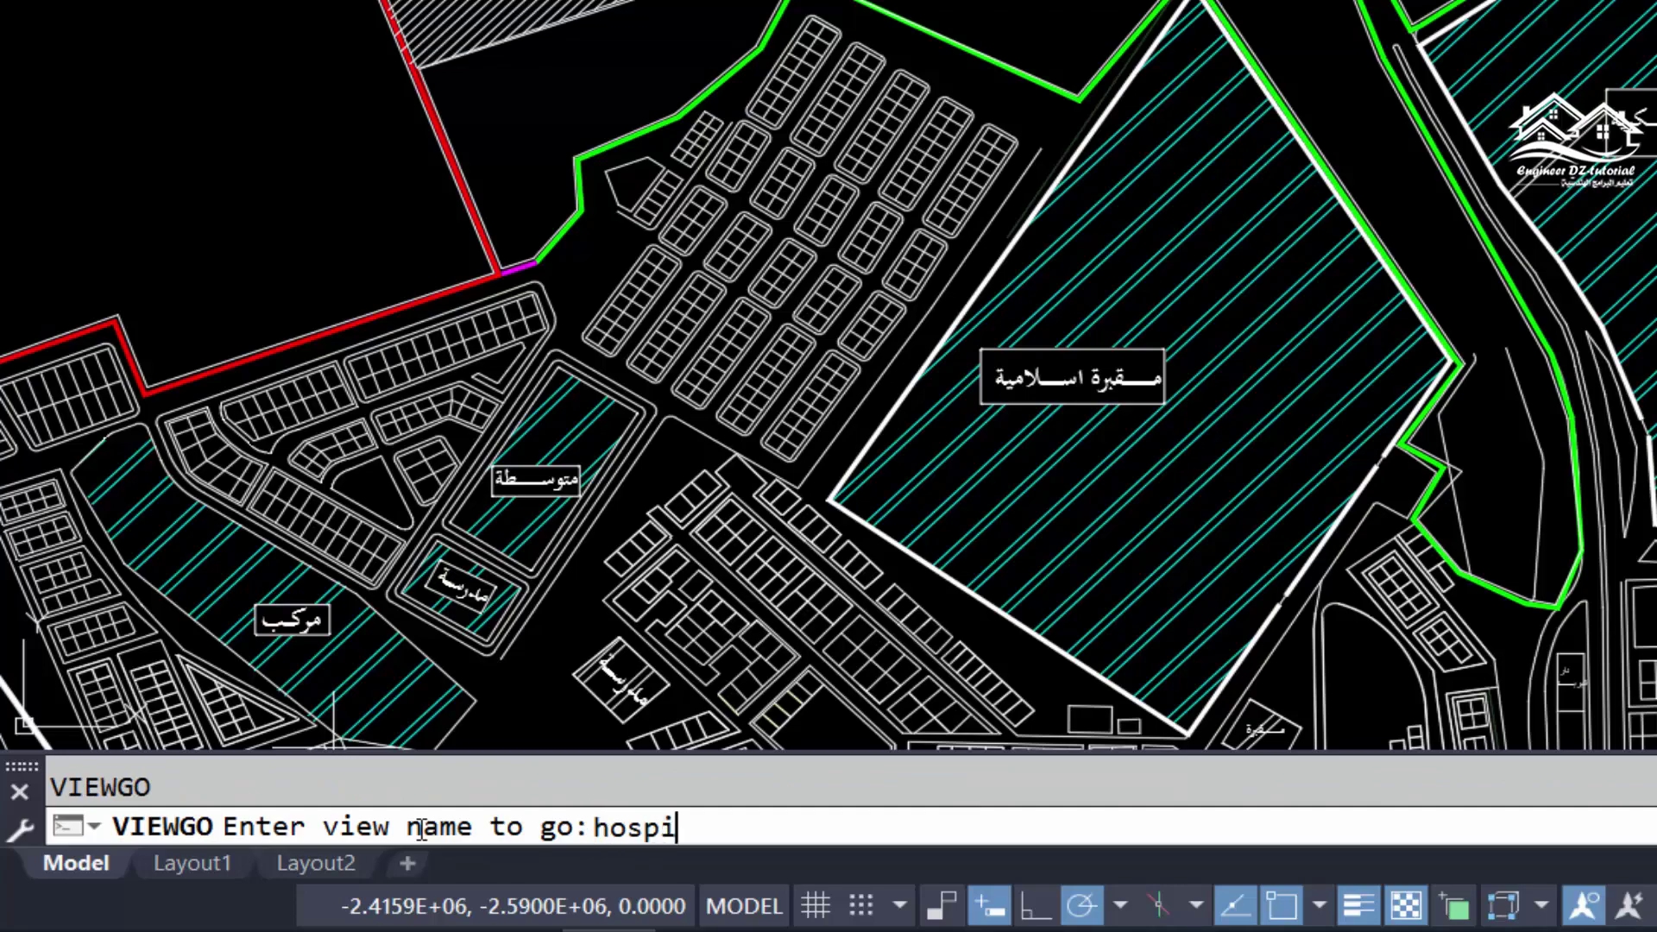
text(tal)
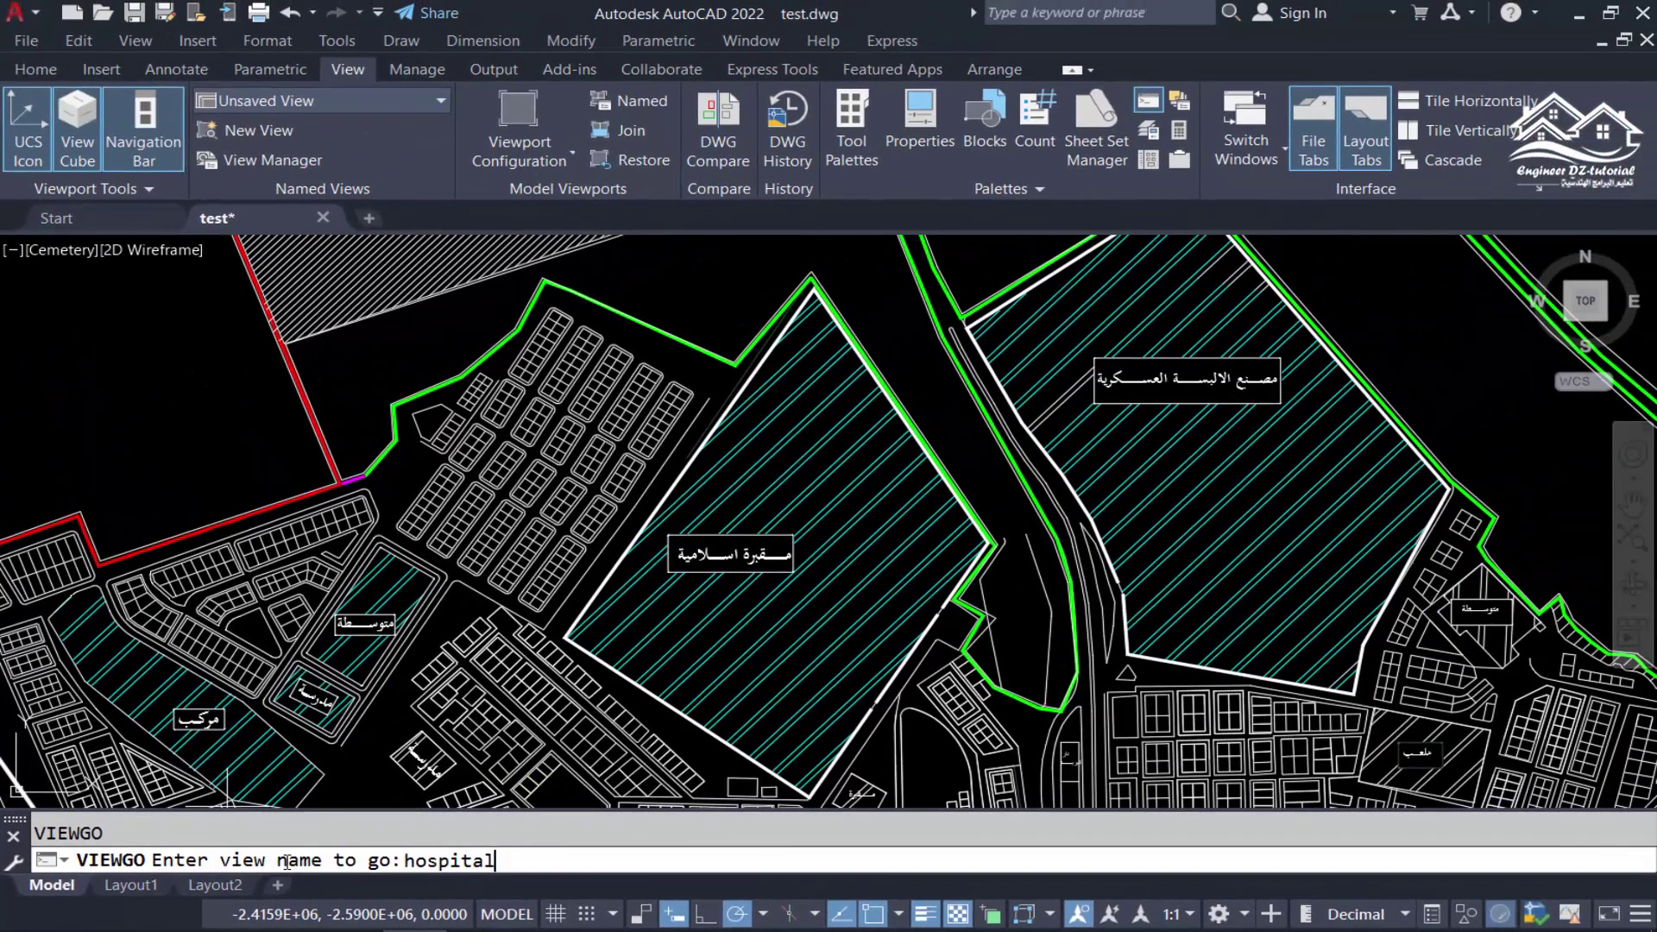
key(Return)
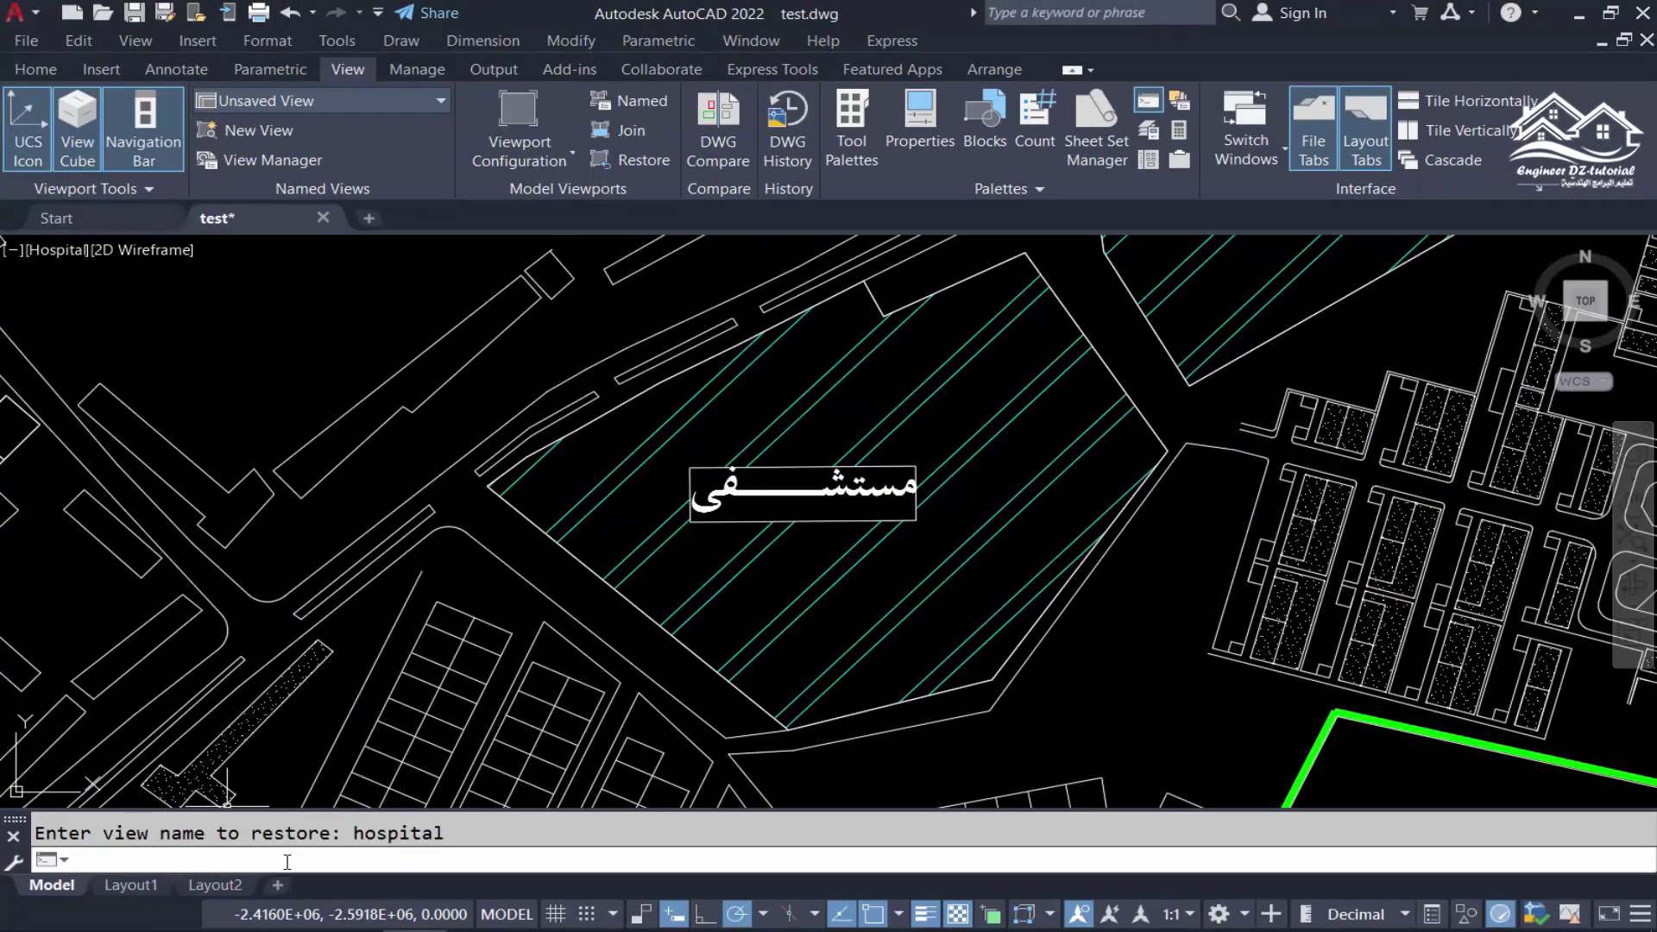
Restore the saved Factory view with VIEWGO.
text(vgo)
key(Return)
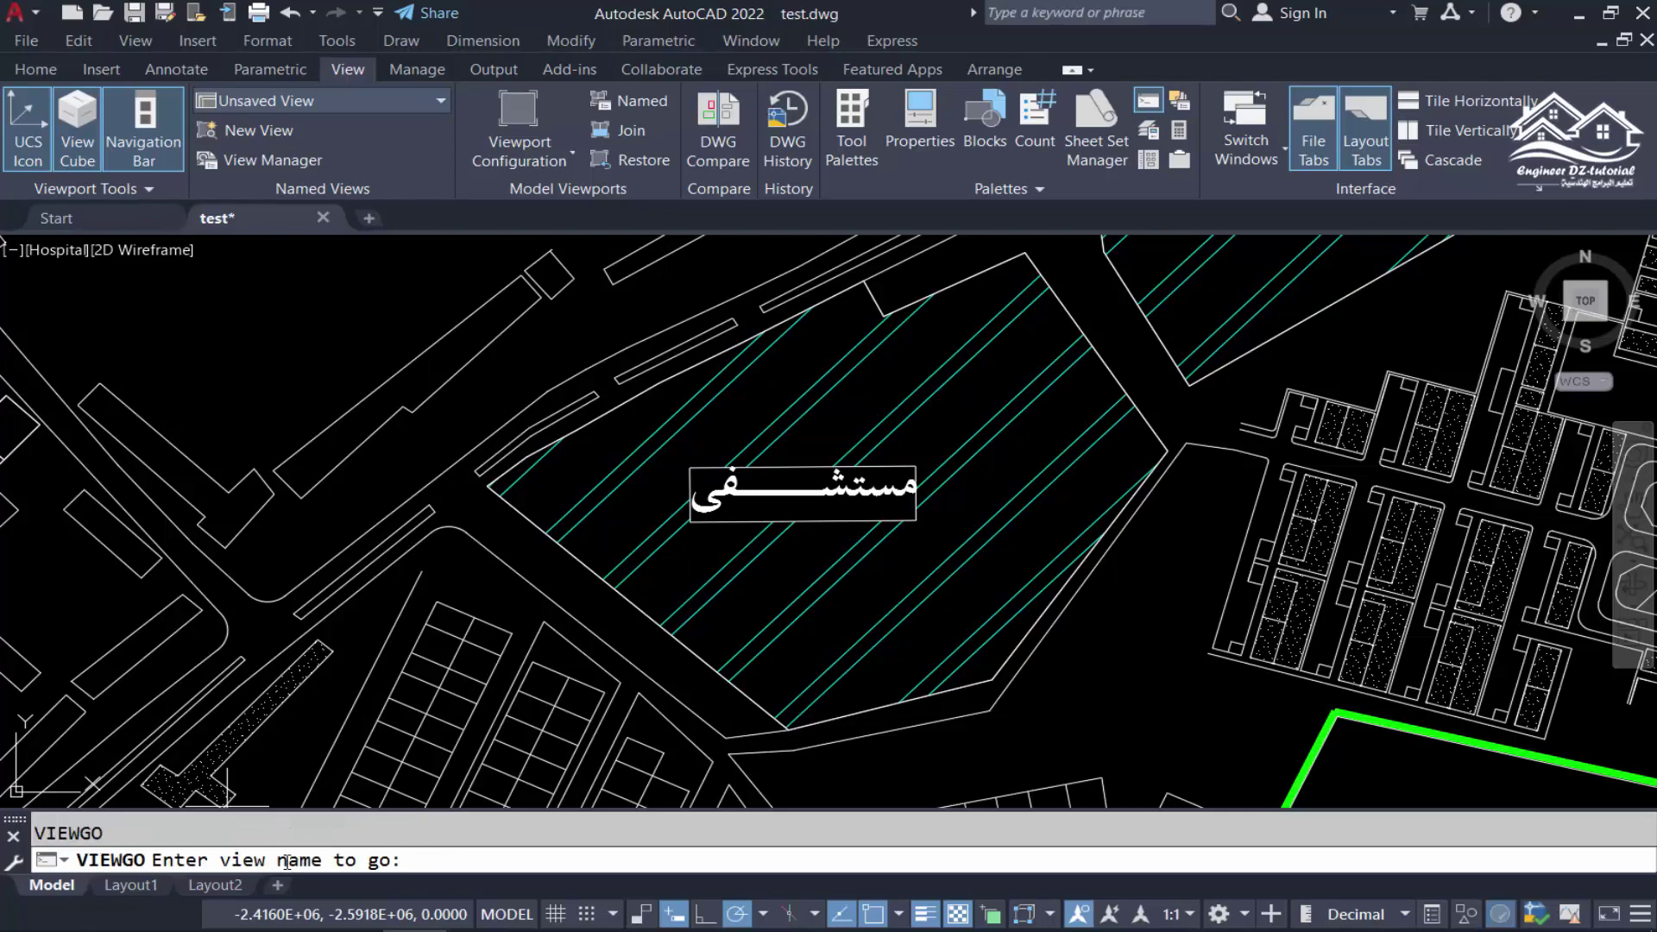
text(facto)
text(ry)
key(Return)
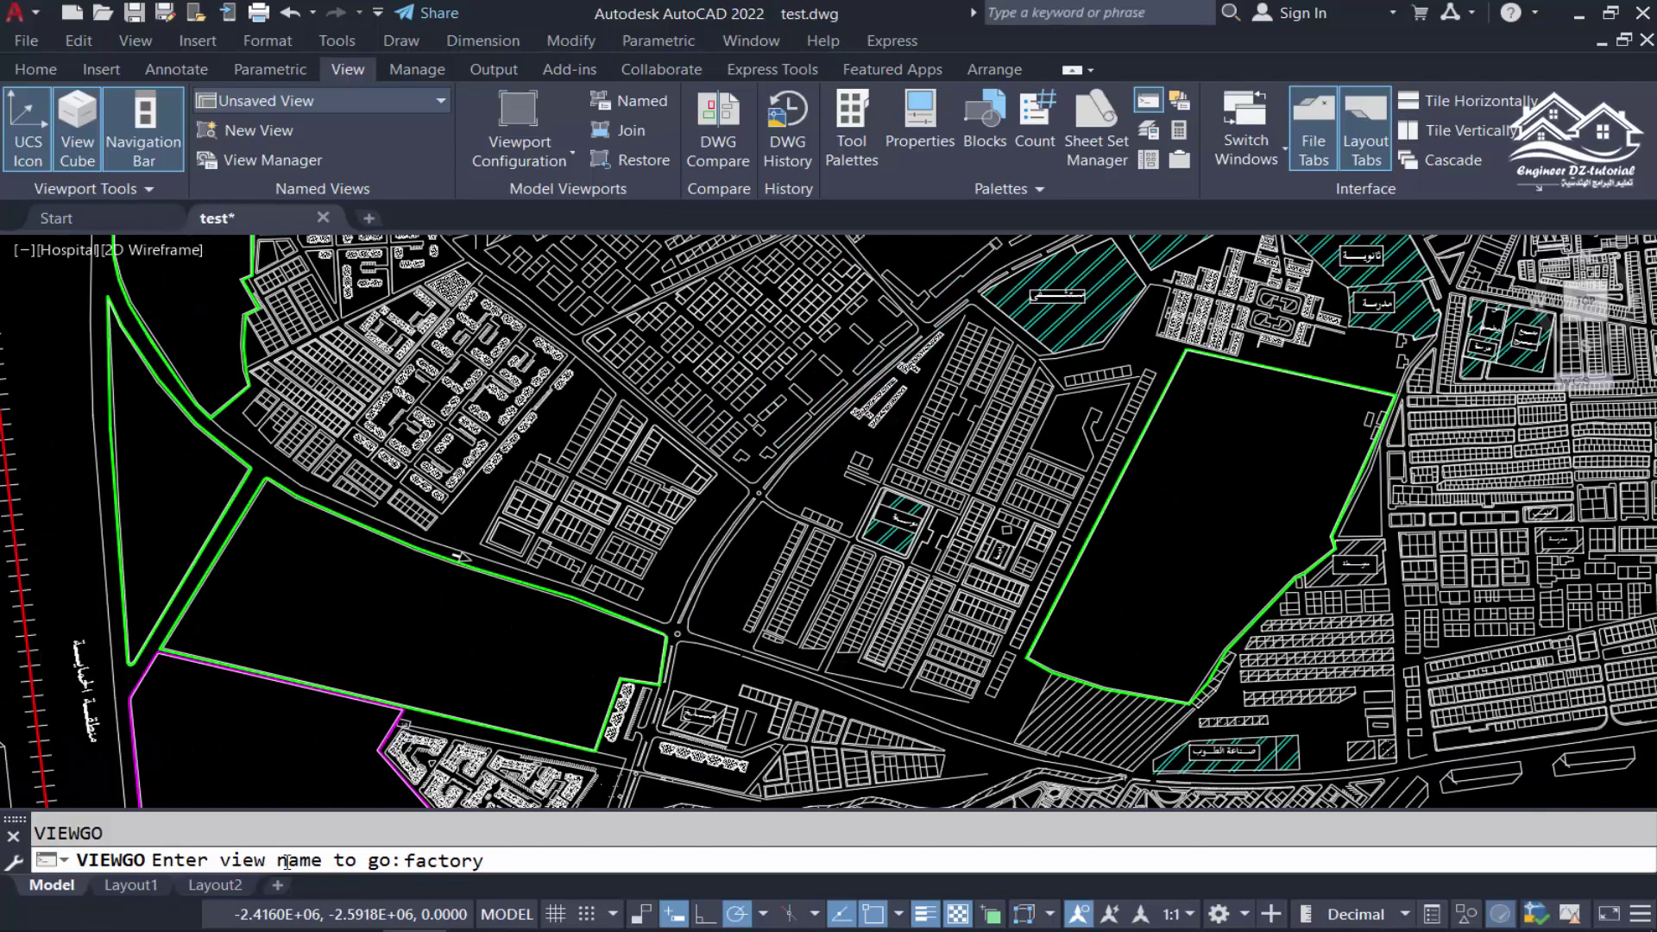